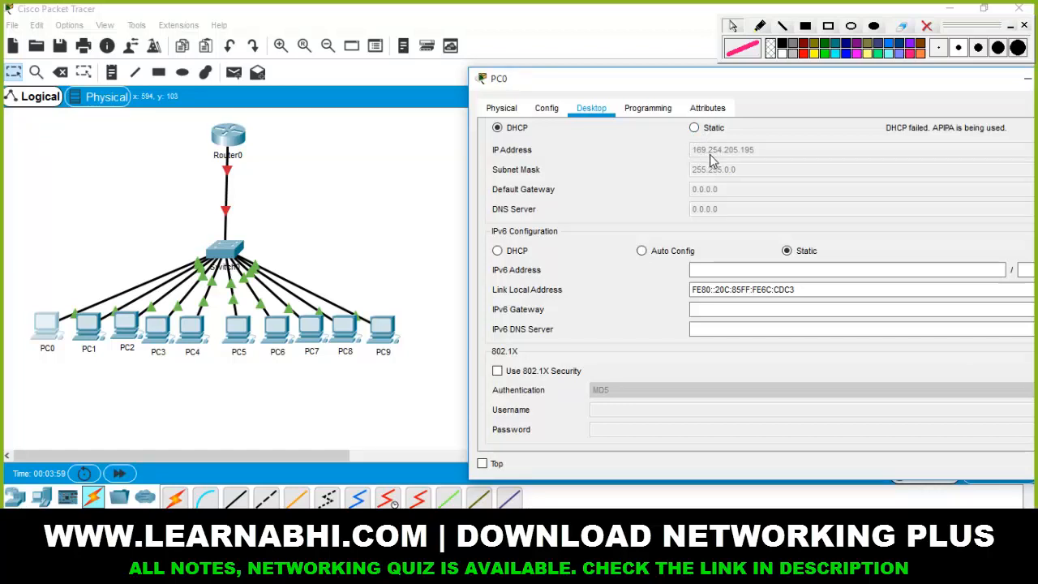
- Switch PC0's IPv4 configuration to Static and close its configuration window
left_click(695, 128)
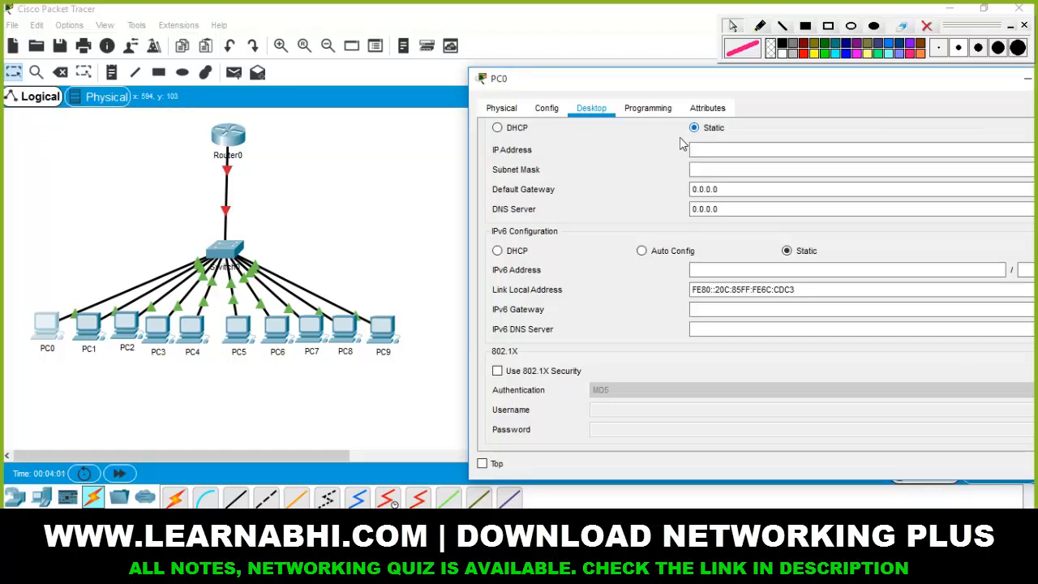
left_click_drag(864, 86, 786, 113)
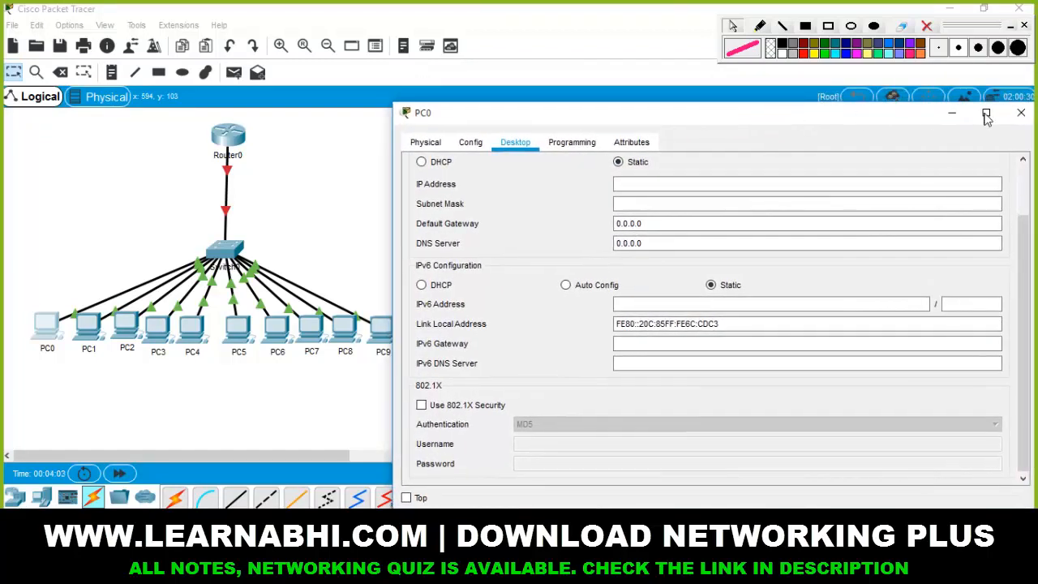
left_click(1020, 106)
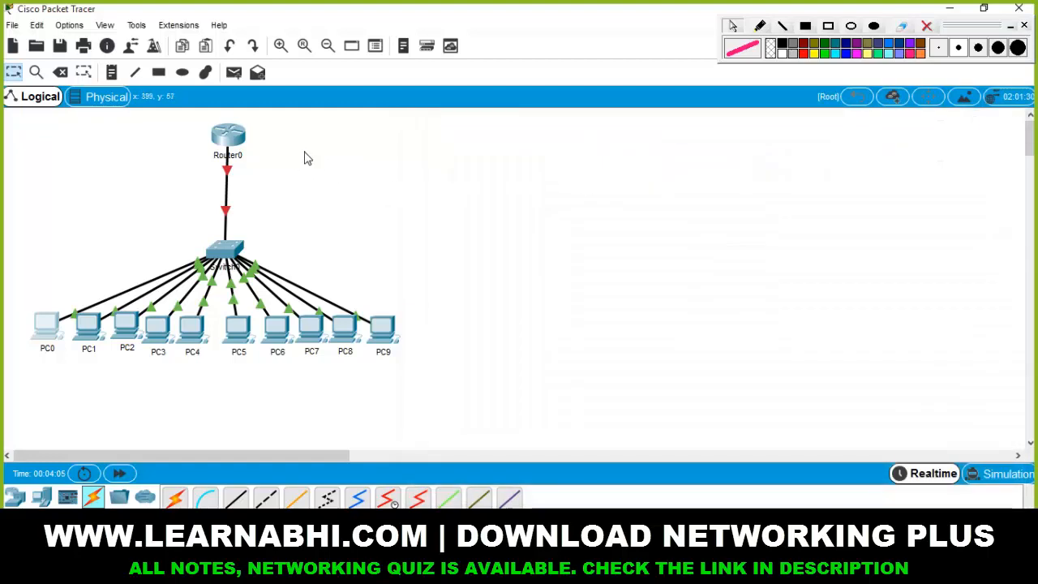
- Open Router0's command line interface side by side with the topology workspace, with the annotation toolbar out of the way
left_click(232, 134)
left_click_drag(432, 81, 1037, 112)
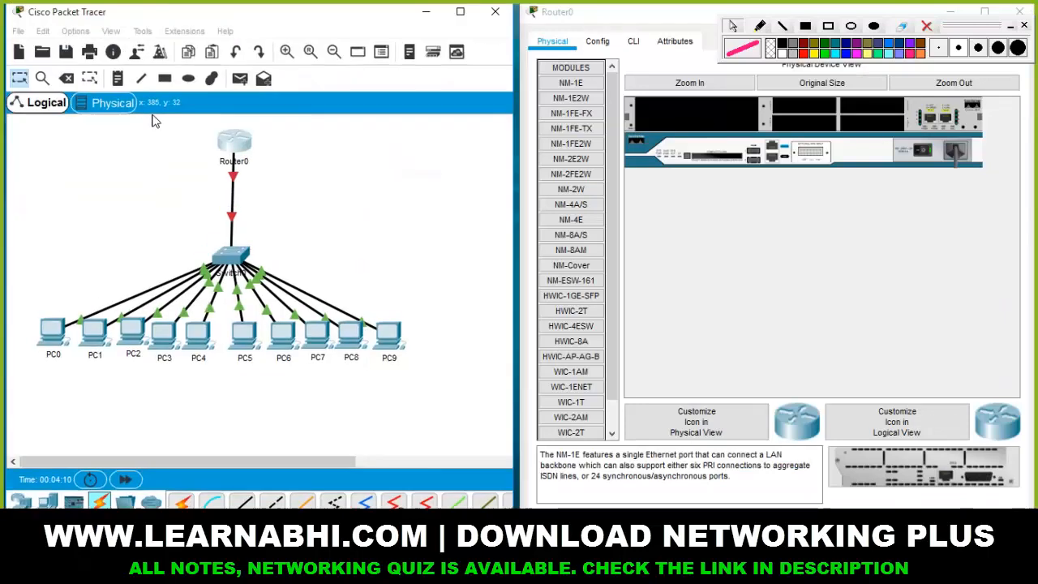
left_click(134, 96)
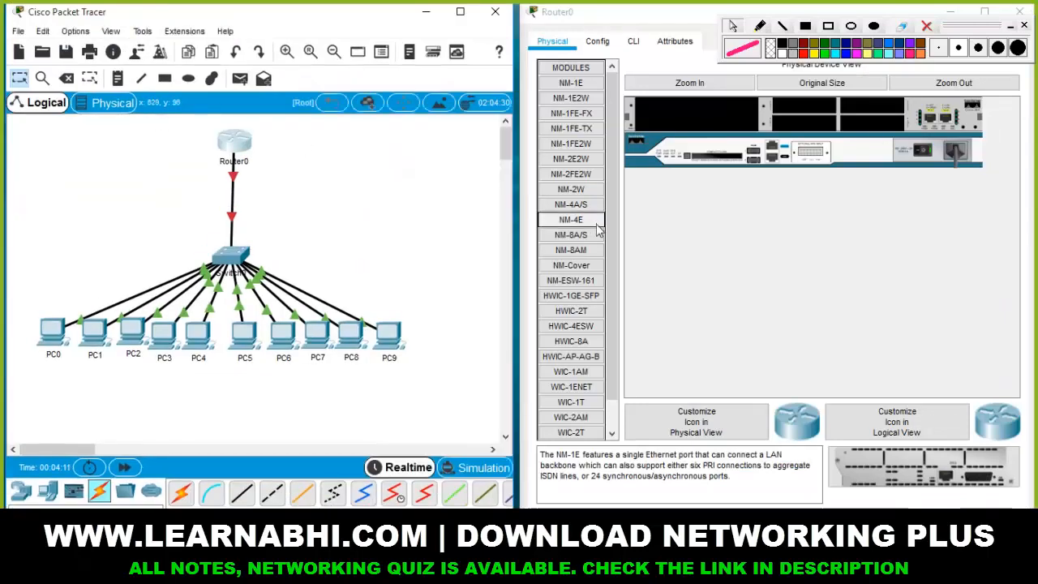
left_click(634, 40)
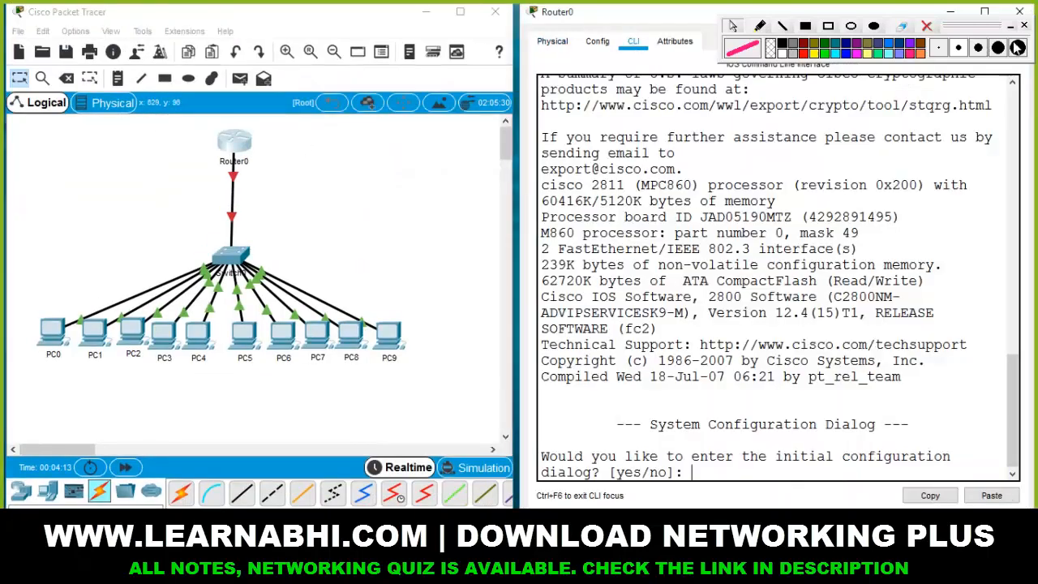
mouse_move(973, 35)
left_mouse_down()
mouse_move(799, 197)
mouse_move(316, 543)
left_mouse_up()
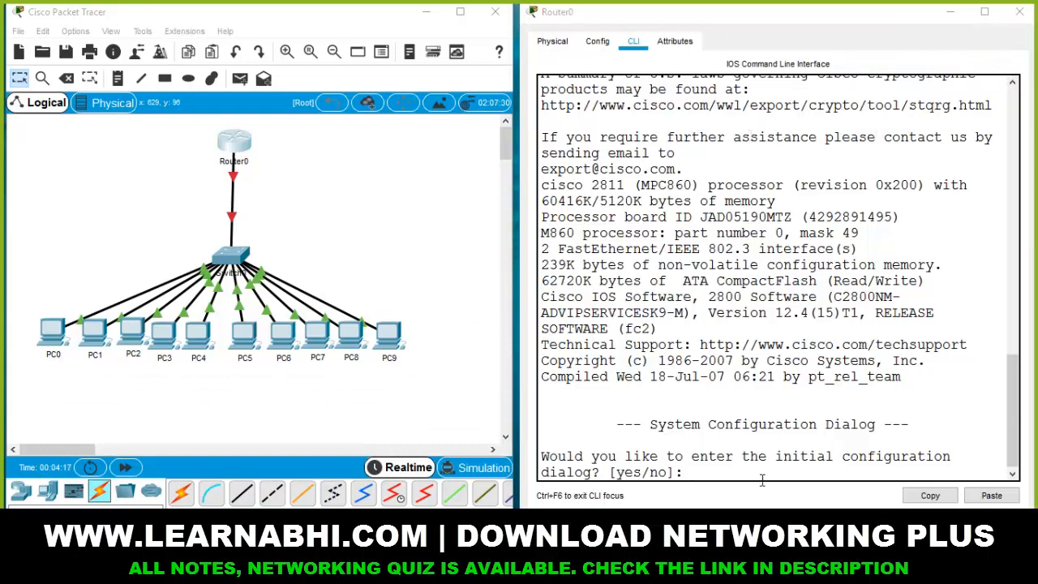
- Answer no to Router0's initial configuration dialog and start the command session
left_click(729, 474)
type("no")
key("Return")
key("Return")
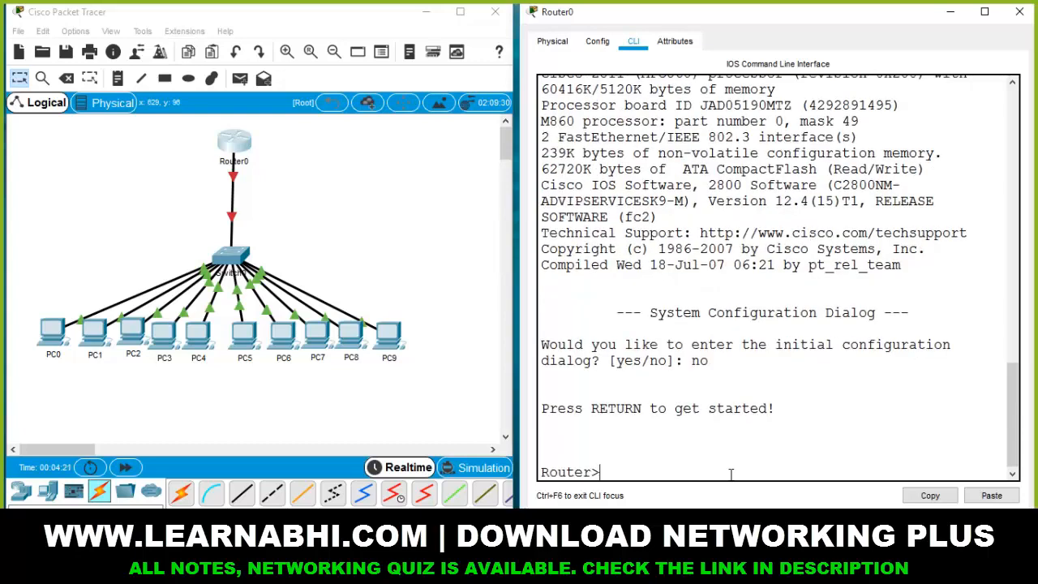
- Enter privileged mode with en and global configuration mode with conf t on Router0
type("en")
key("Return")
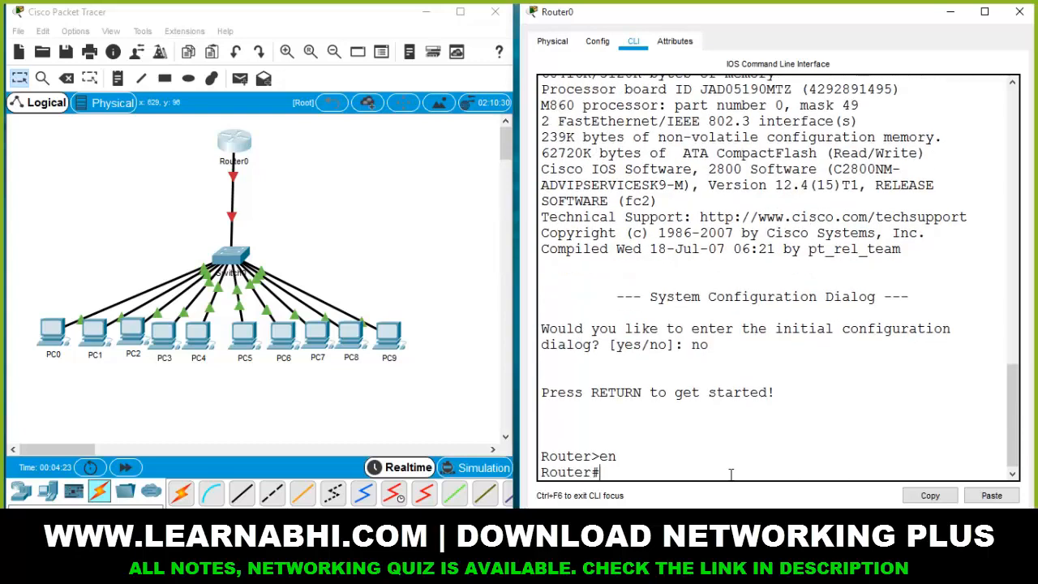
type("conf t")
key("Return")
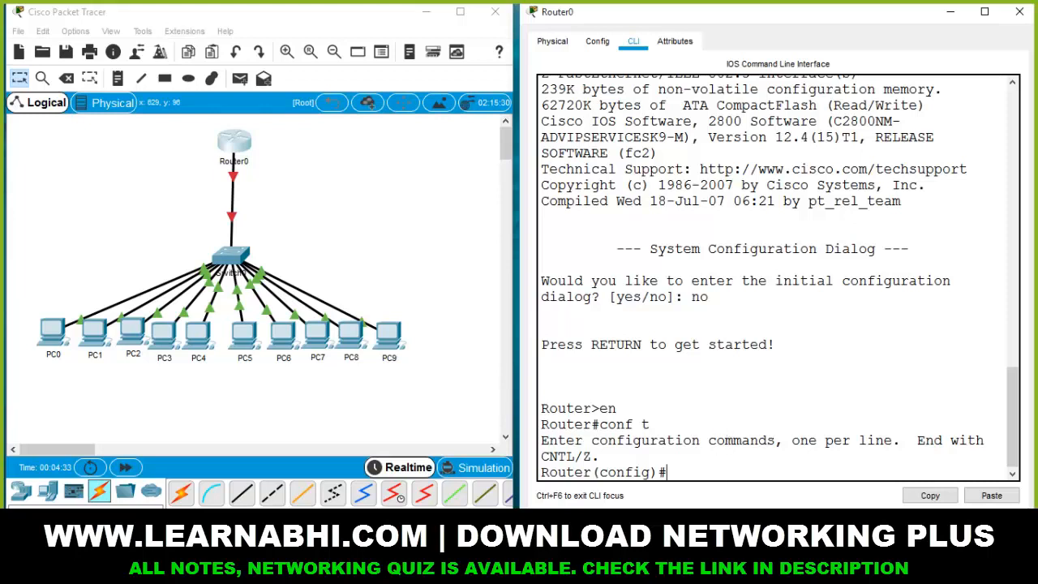
- Enable Always Show Port Labels in Logical Workspace in the preferences
left_click(295, 29)
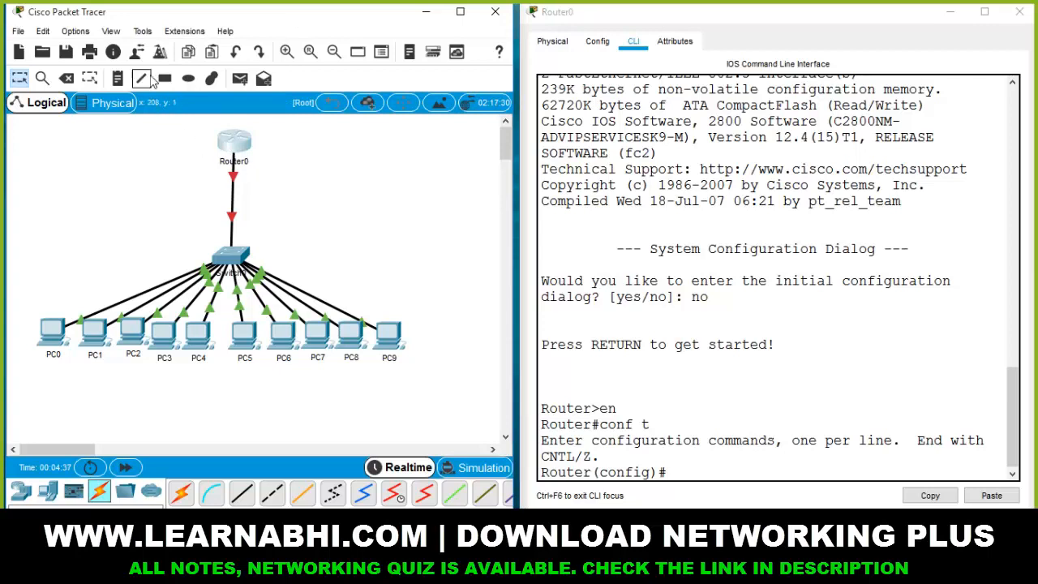
mouse_move(238, 148)
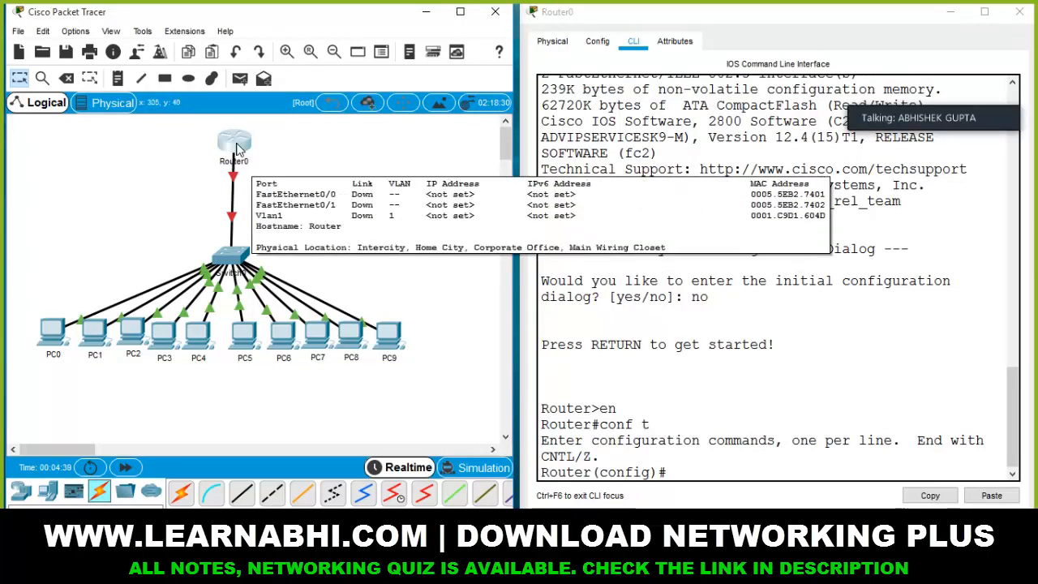
left_click(69, 34)
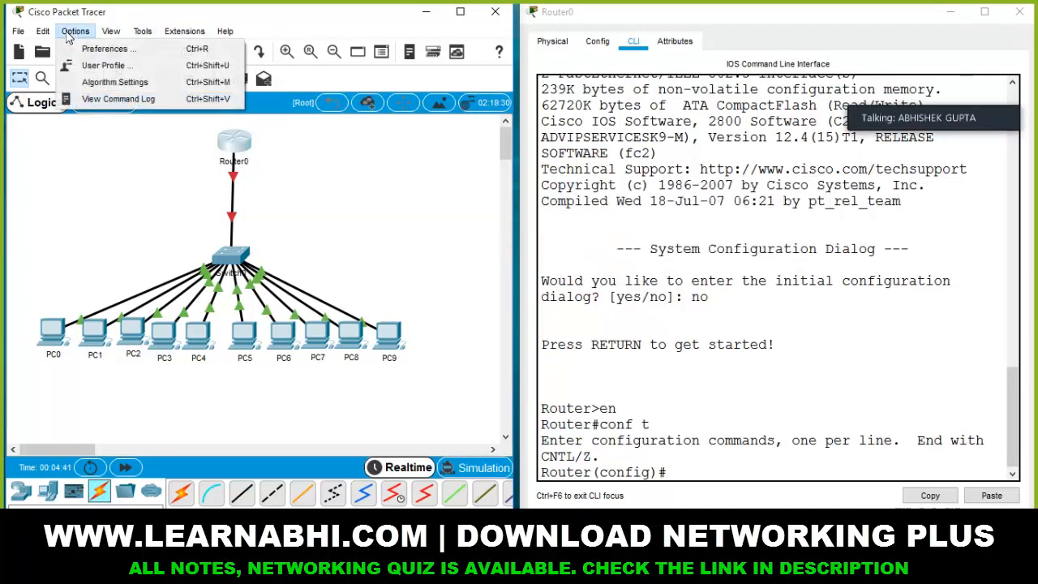
left_click(91, 49)
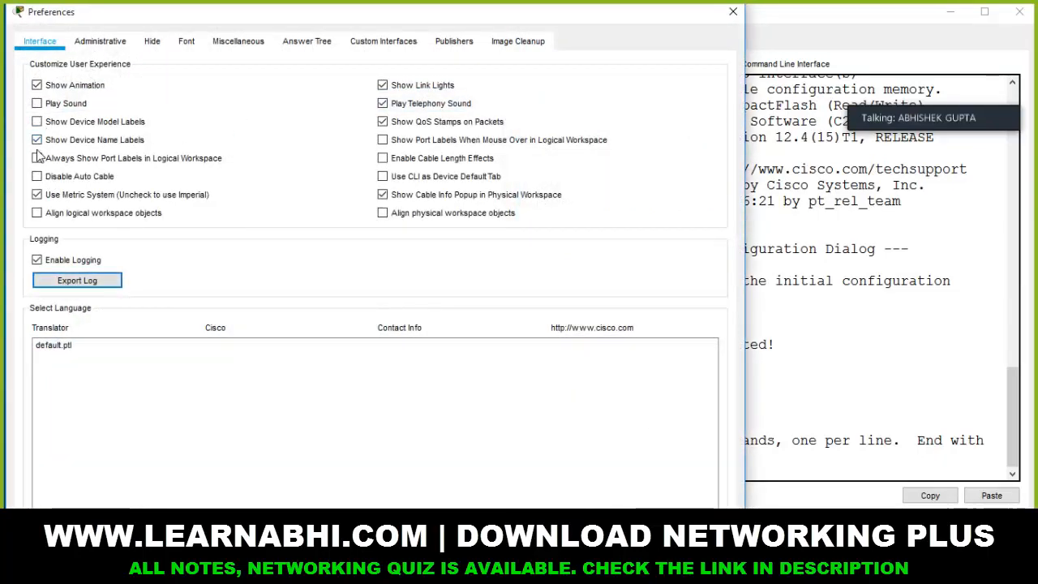
left_click(36, 159)
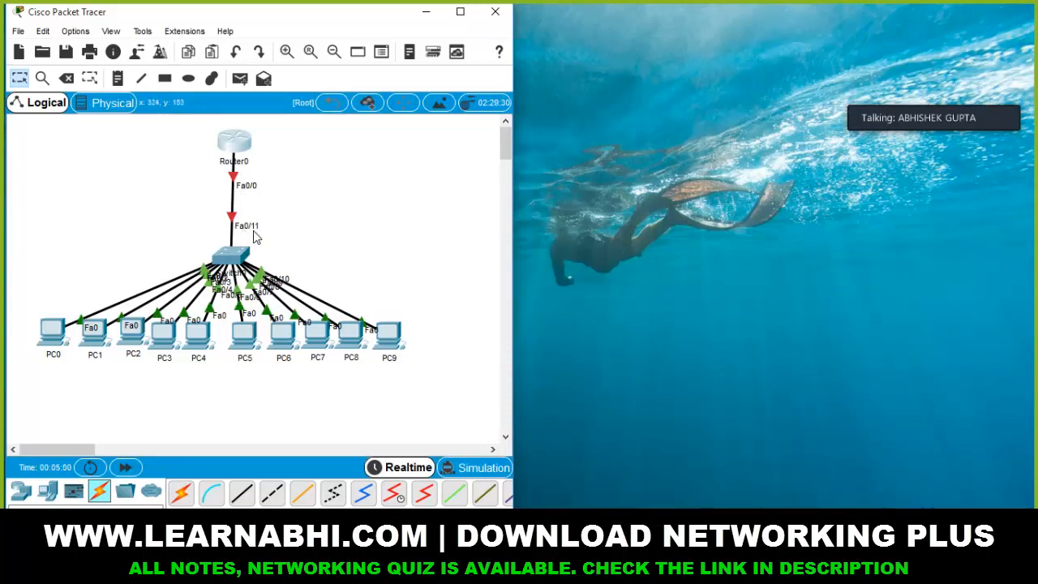
- Reopen Router0's command line beside the topology workspace and place the cursor at the configuration prompt
left_click(237, 146)
left_click_drag(432, 77, 1036, 138)
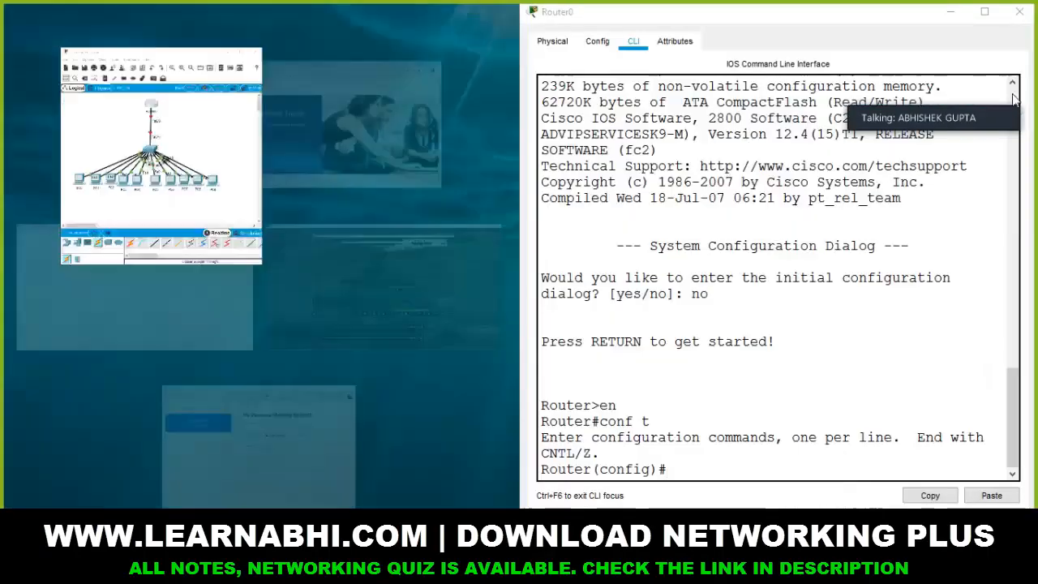
left_click(178, 132)
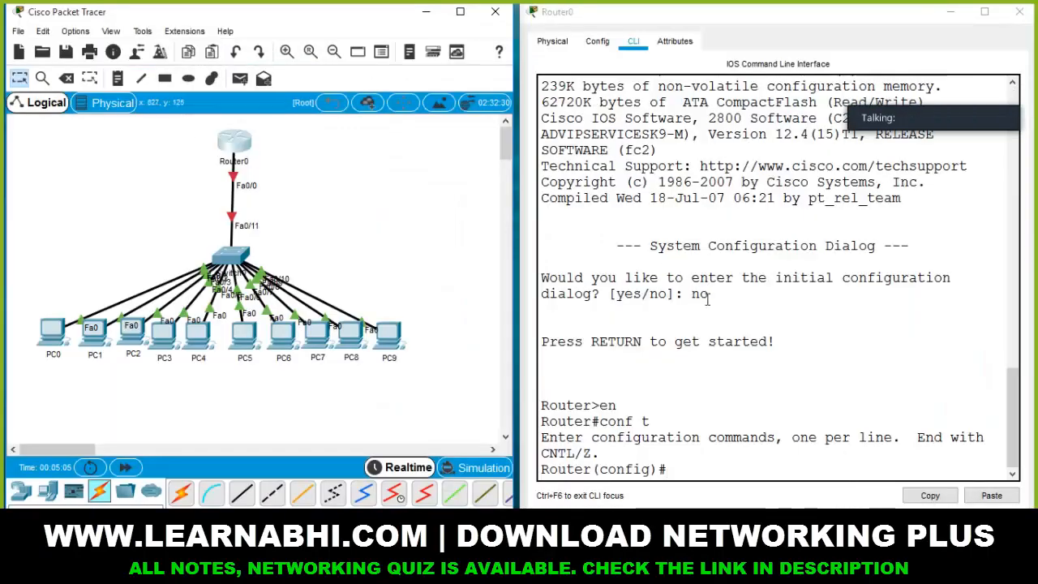
left_click(692, 470)
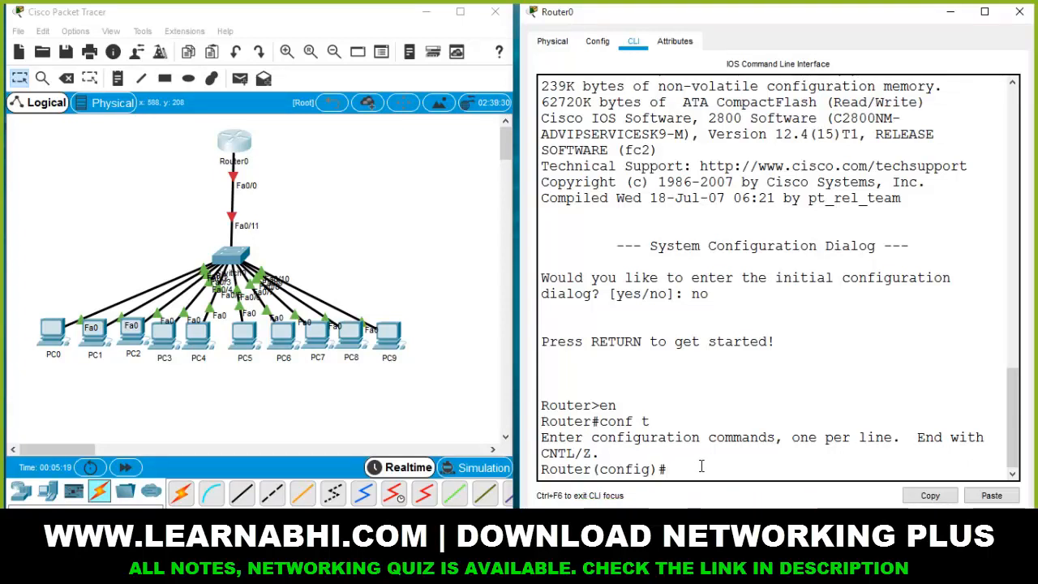
- Assign IP address 192.168.10.1 with mask 255.255.255.0 to Router0's interface f0/0
type("int f0")
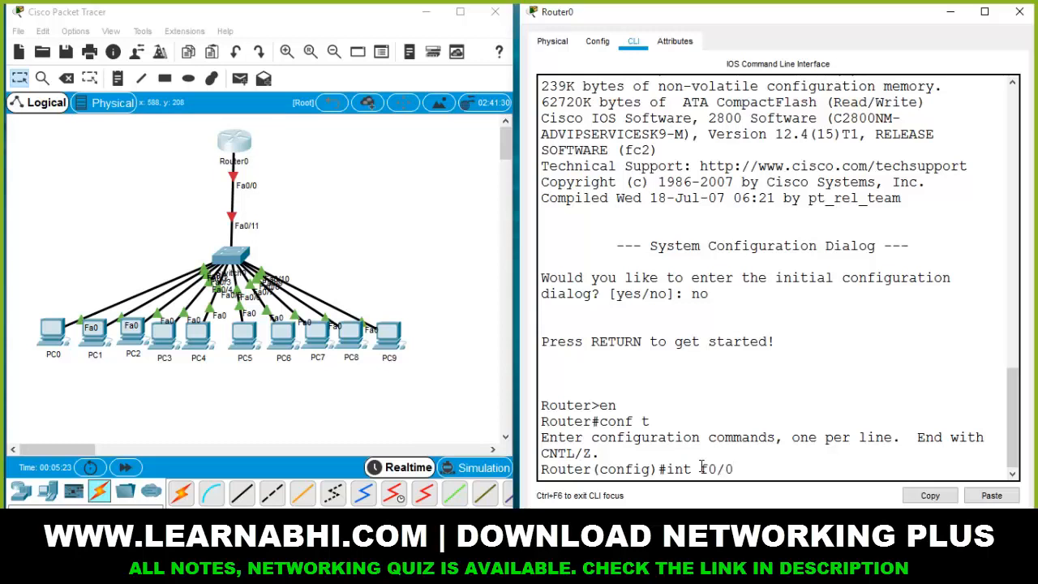
type("/0")
key("Return")
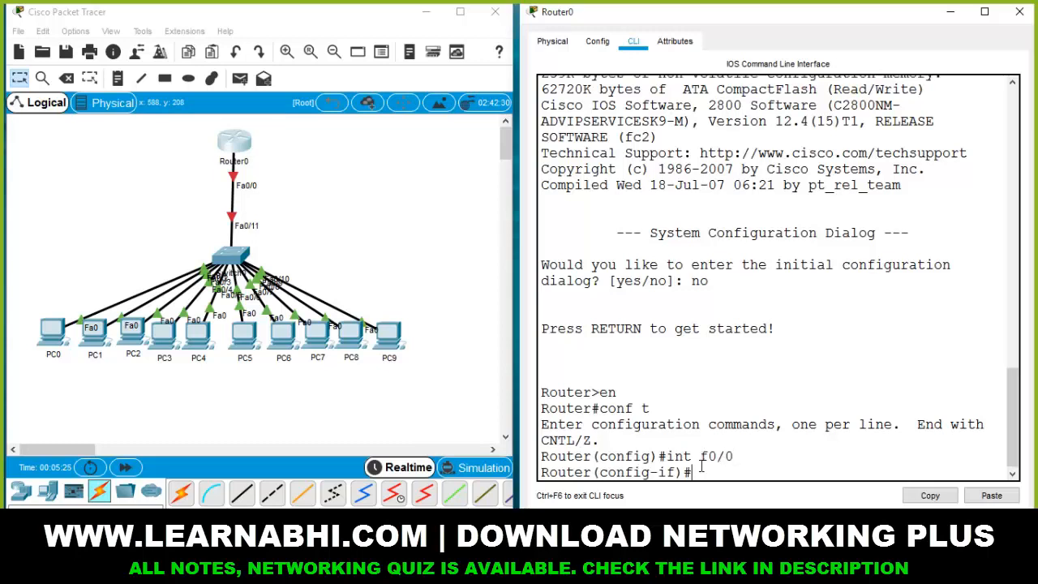
type("ip address")
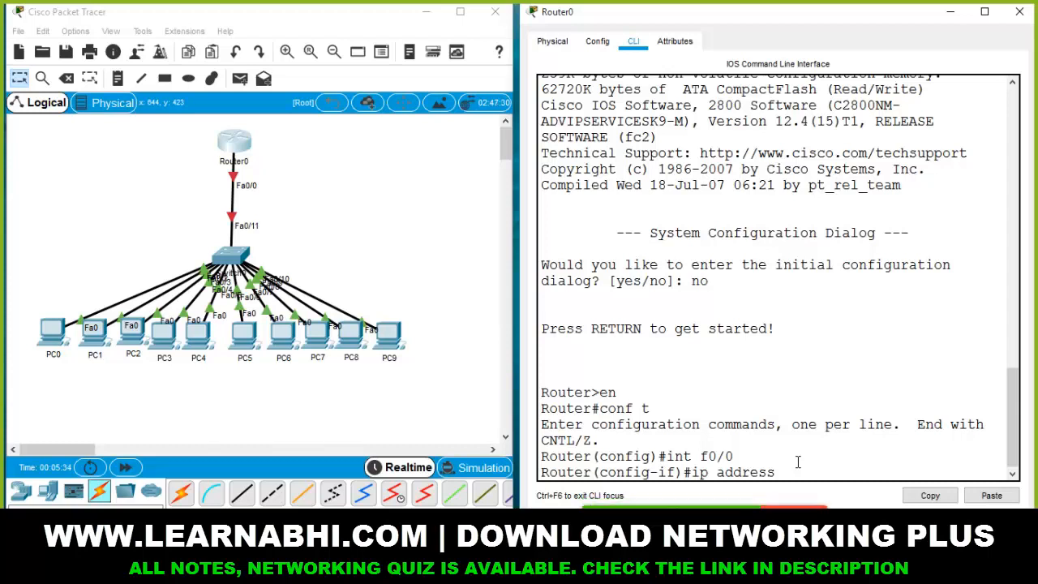
type("1")
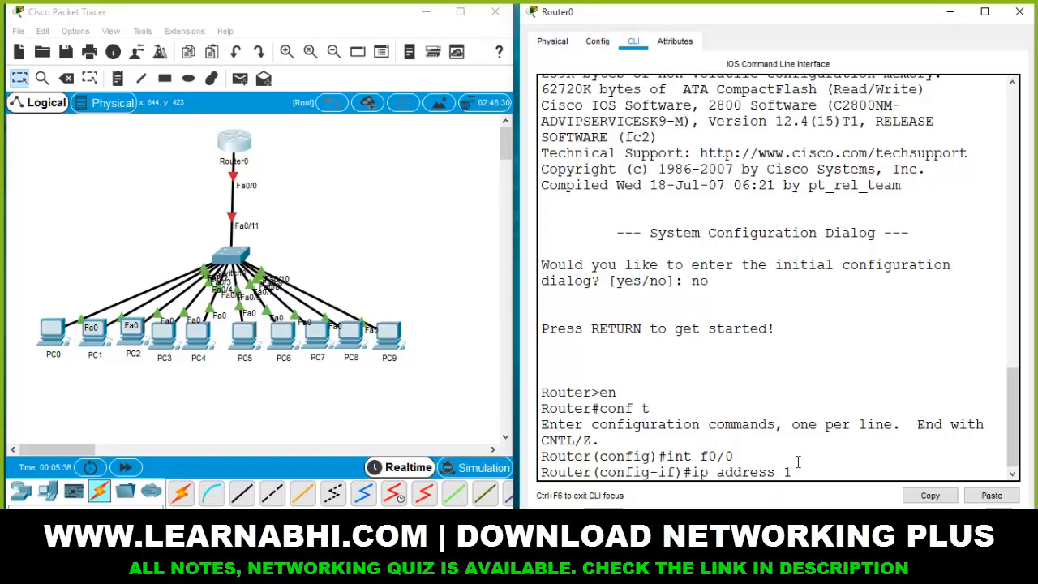
type("92.168.10.1 255.255.255")
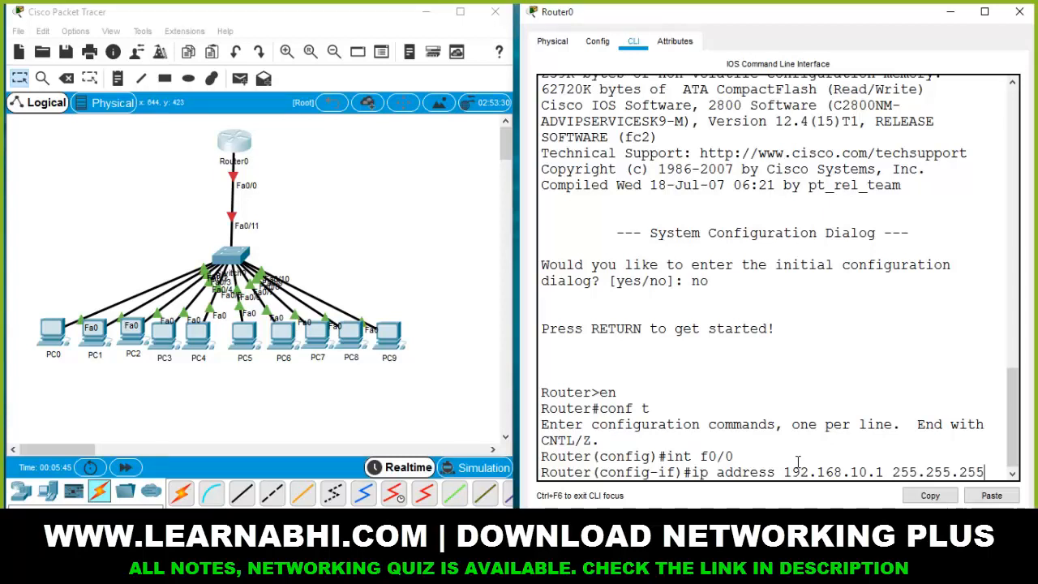
type(".0")
key("Return")
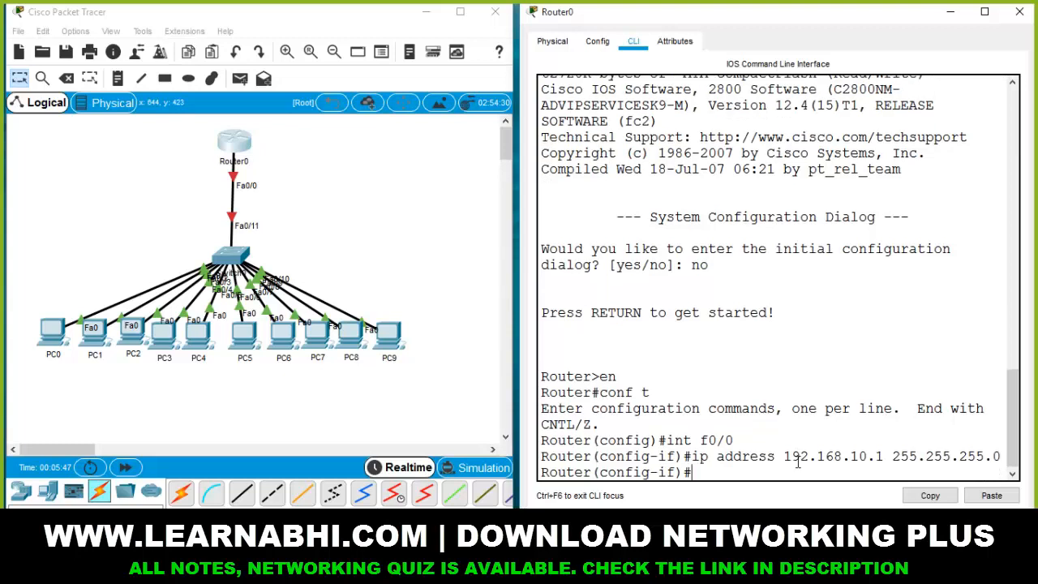
- Enable Router0's f0/0 interface with no shutdown and return to the interface prompt
type("no shutdown")
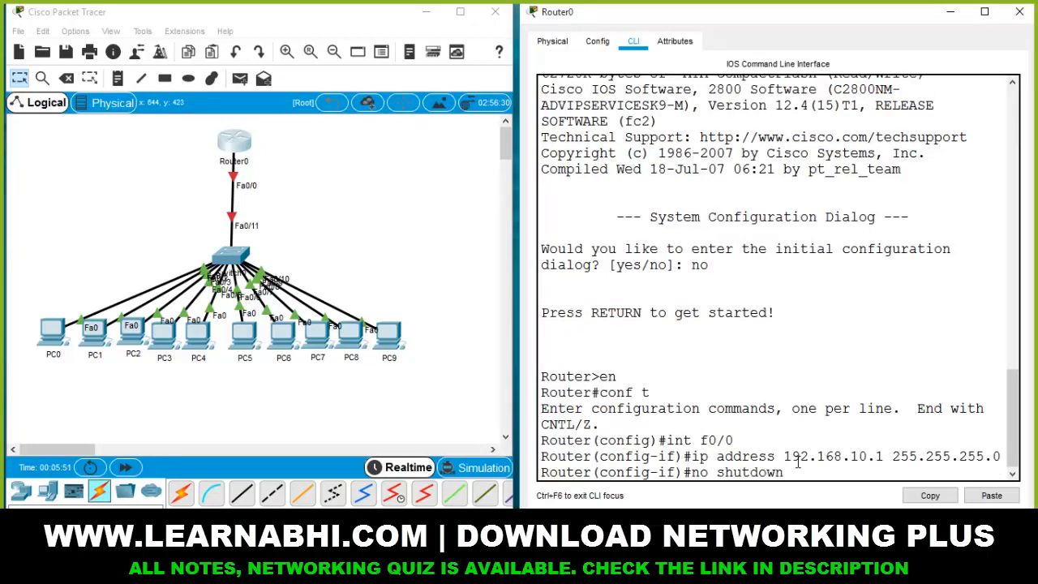
key("Return")
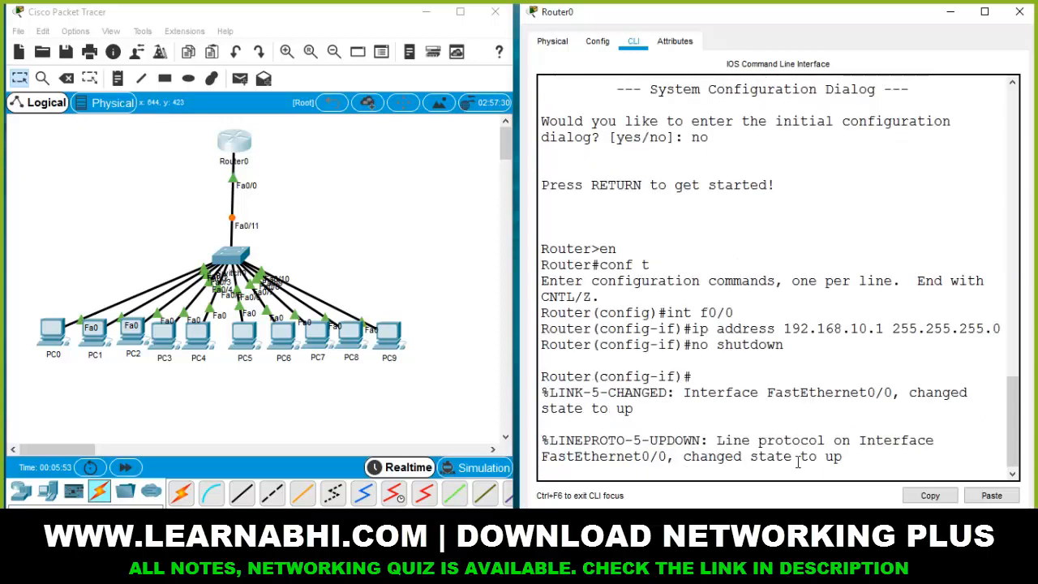
key("Return")
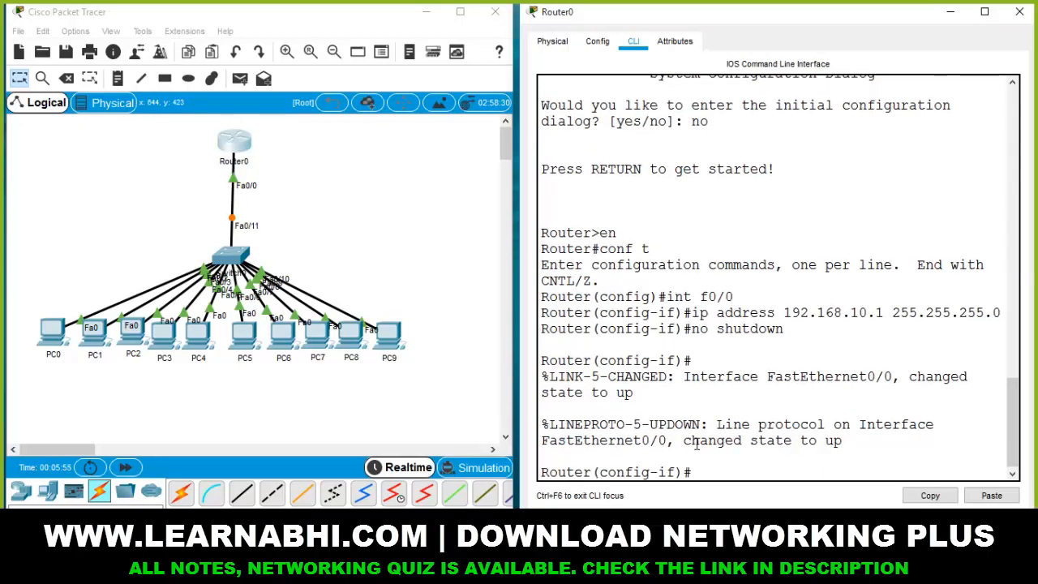
left_click_drag(683, 440, 850, 442)
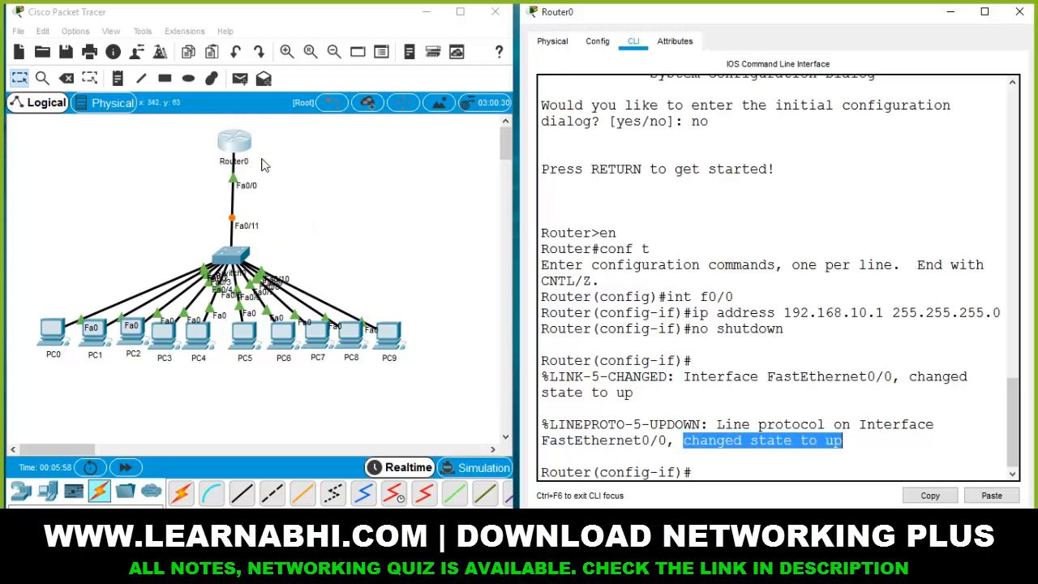
left_click(790, 413)
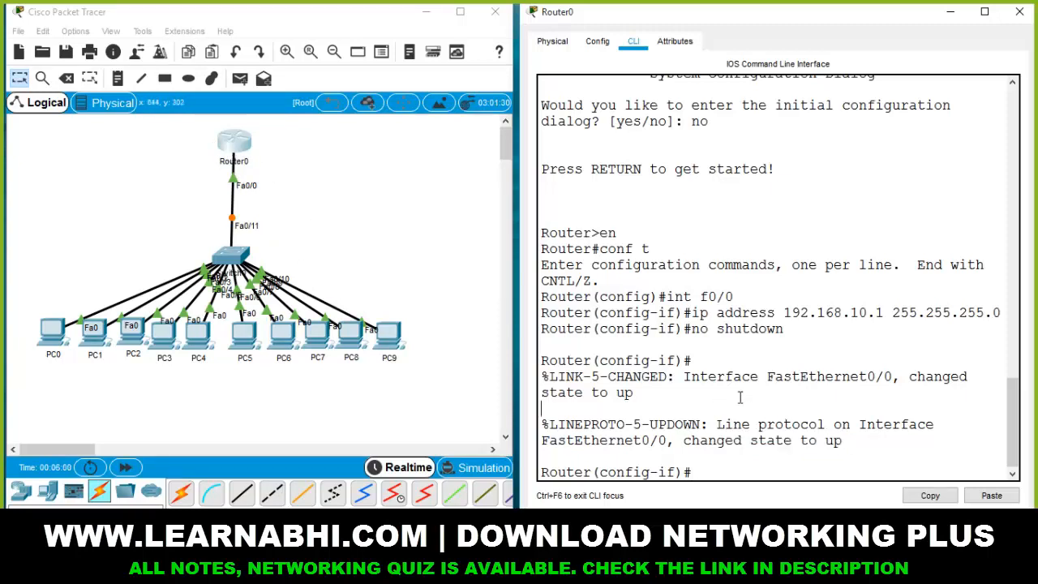
left_click_drag(692, 329, 791, 330)
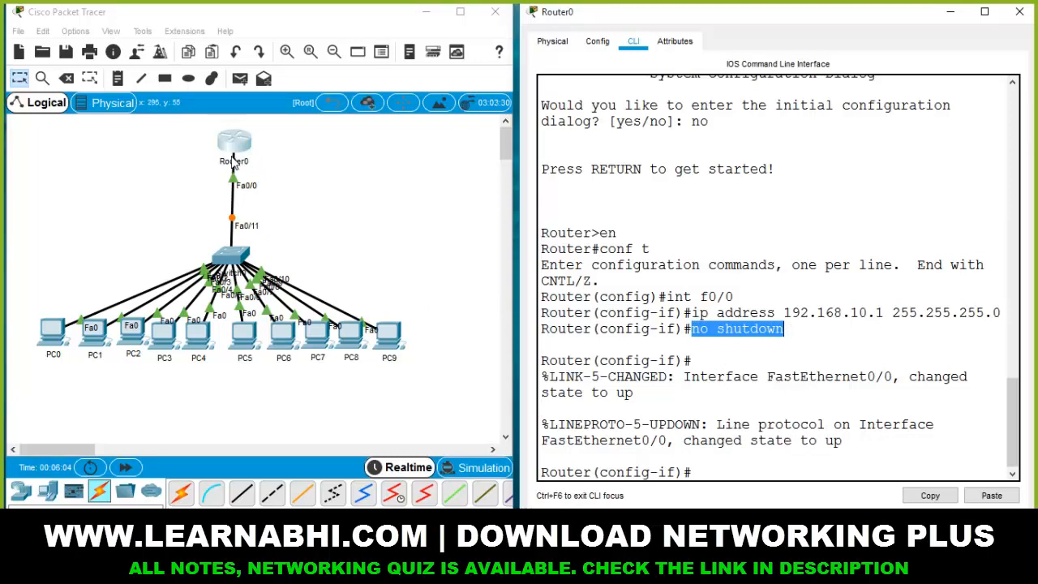
- Exit interface configuration and create a DHCP pool named A on Router0
left_click(722, 472)
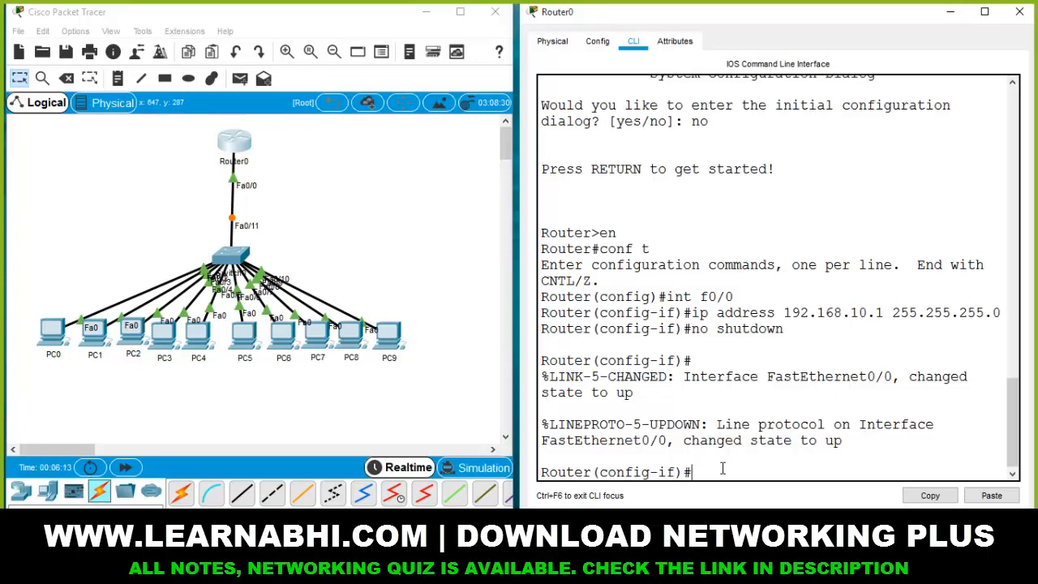
type("exit")
key("Return")
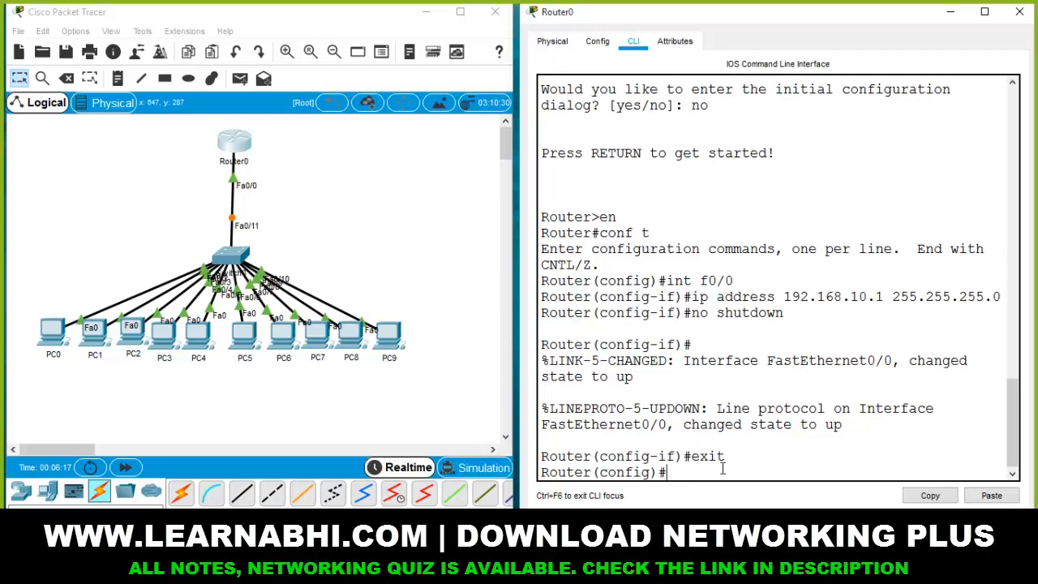
type("ip dhcp pool")
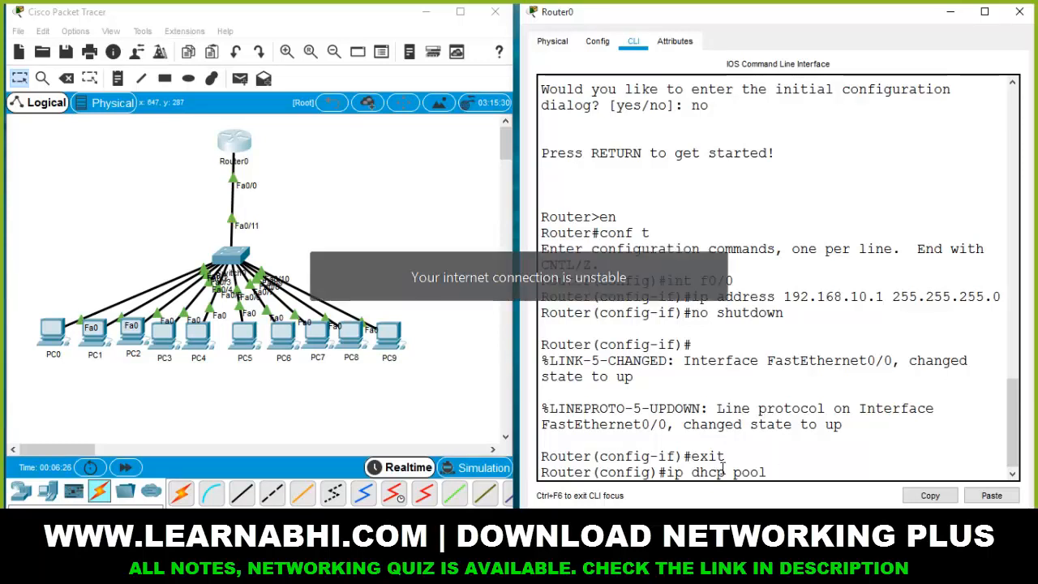
type("A")
key("Return")
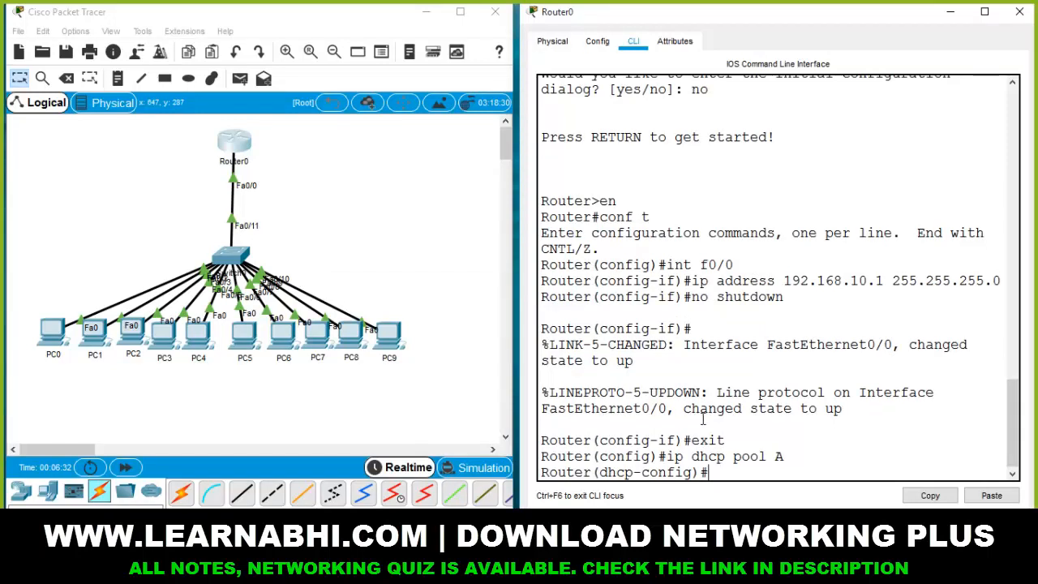
left_click_drag(692, 457, 767, 457)
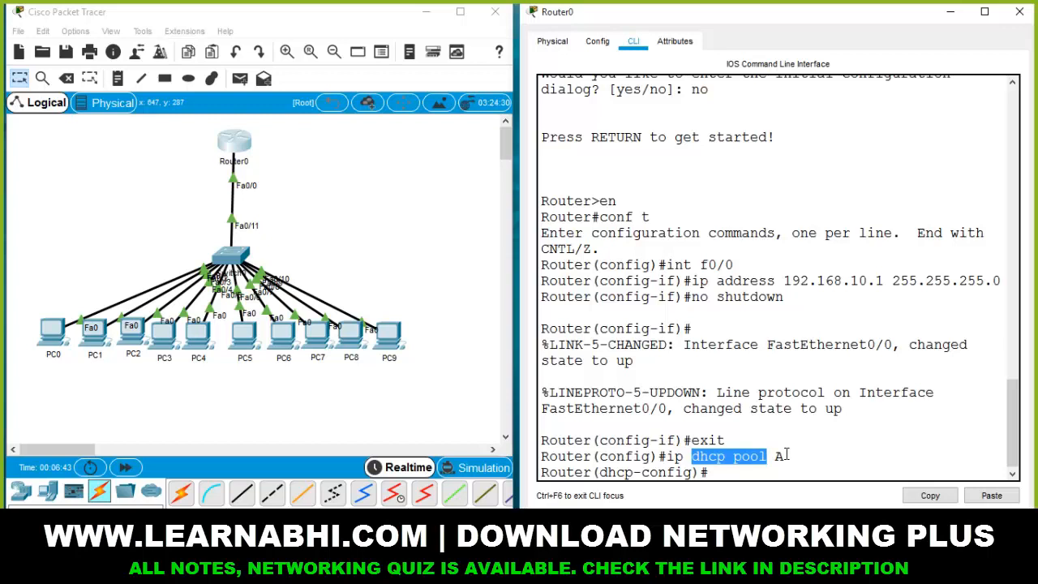
- Move the meeting participants panel off the top edge and collapse it to uncover Router0's command line
left_click(746, 458)
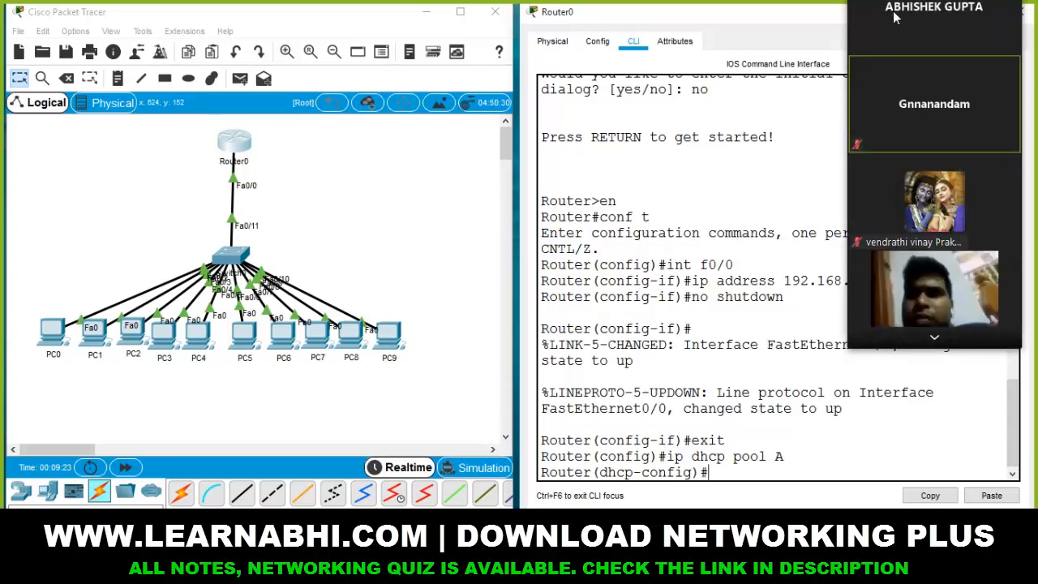
left_click_drag(912, 4, 918, 98)
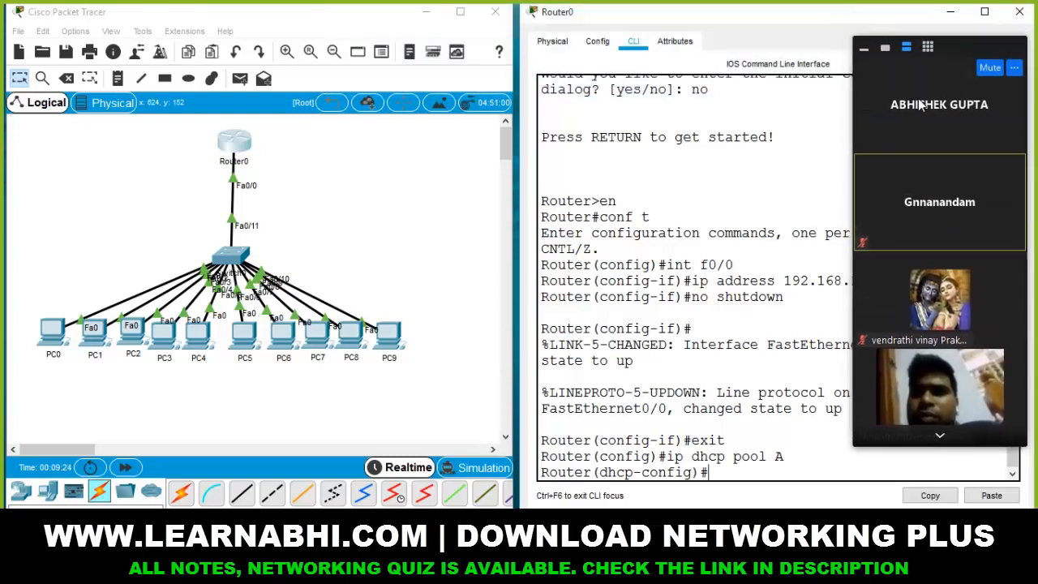
left_click(866, 50)
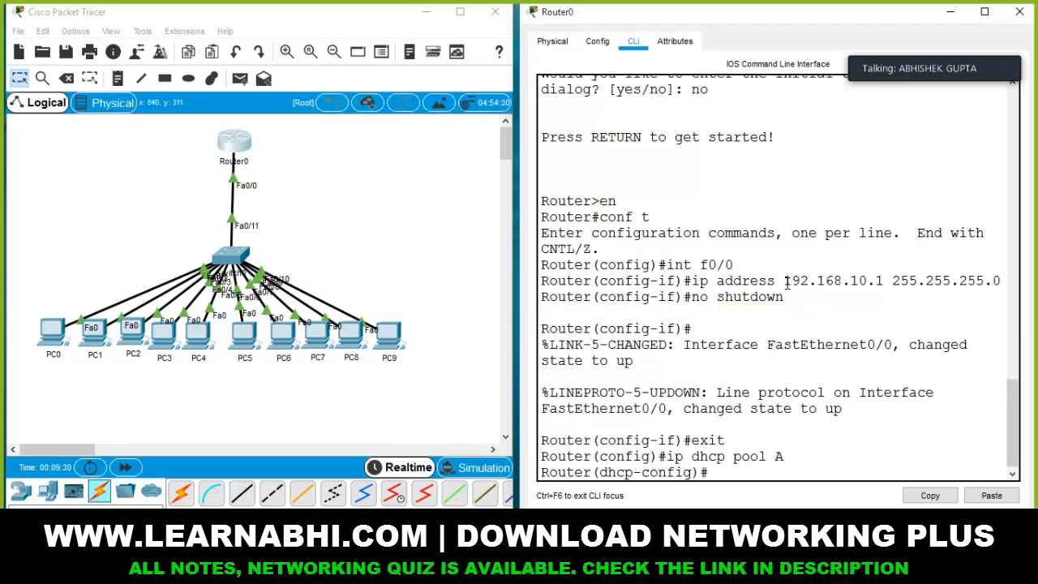
- Set the network of DHCP pool A to 192.168.10.0 with mask 255.255.255.0 on Router0
left_click_drag(786, 282, 1003, 280)
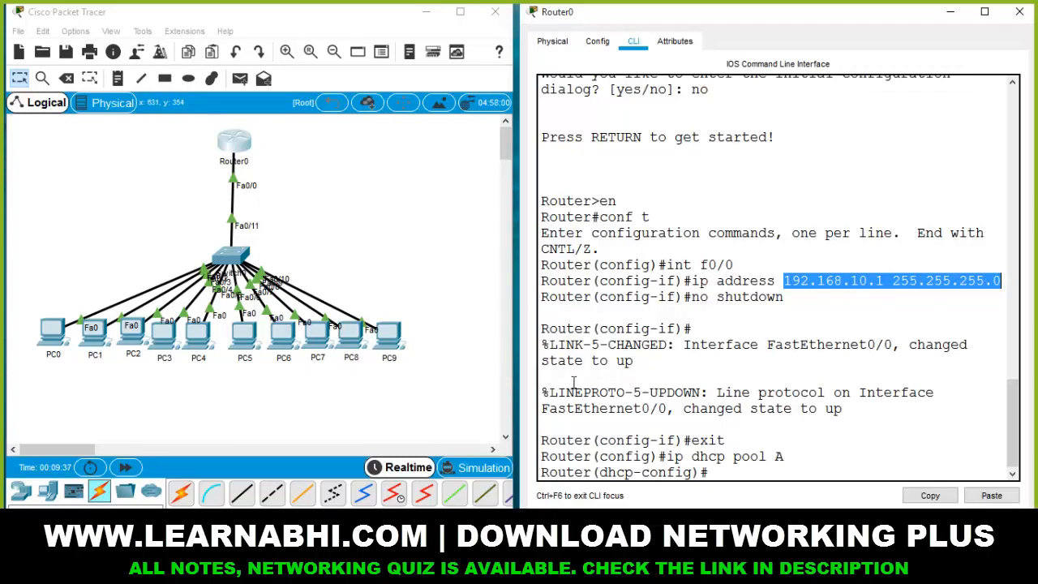
left_click(809, 279)
left_click_drag(784, 281, 883, 281)
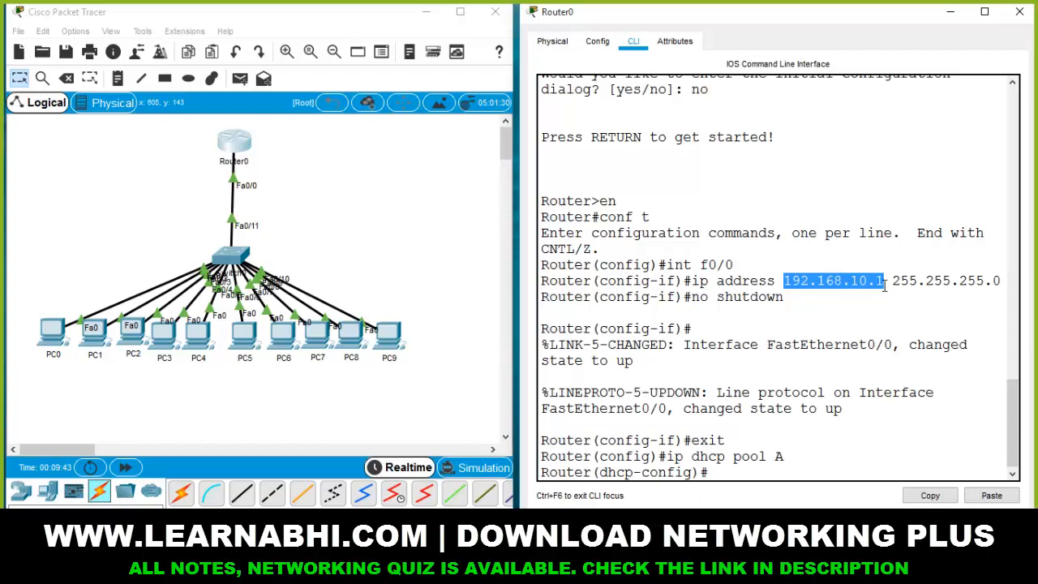
left_click(745, 476)
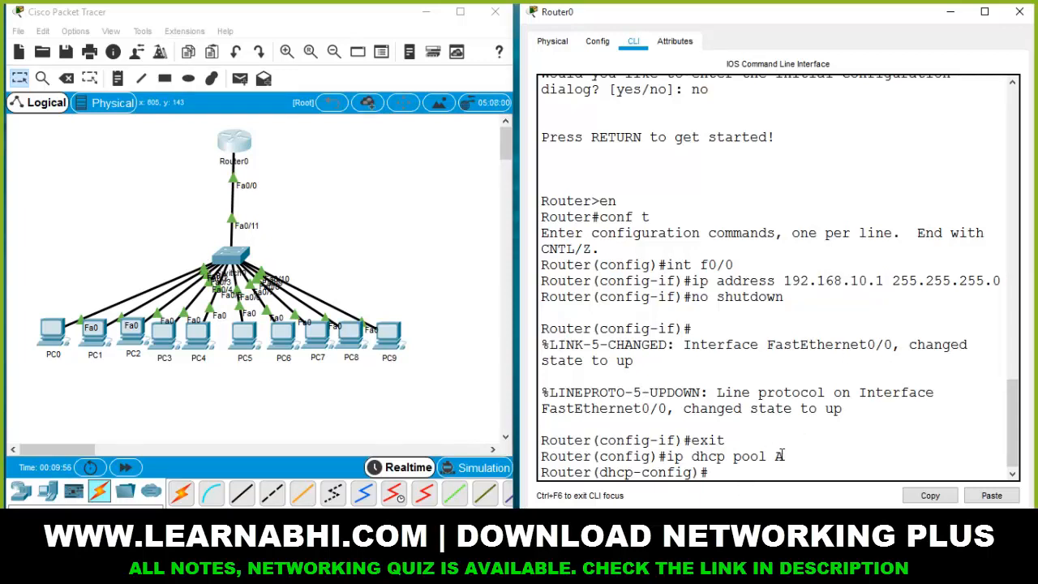
type("ne")
type("twork 192.168.10.0")
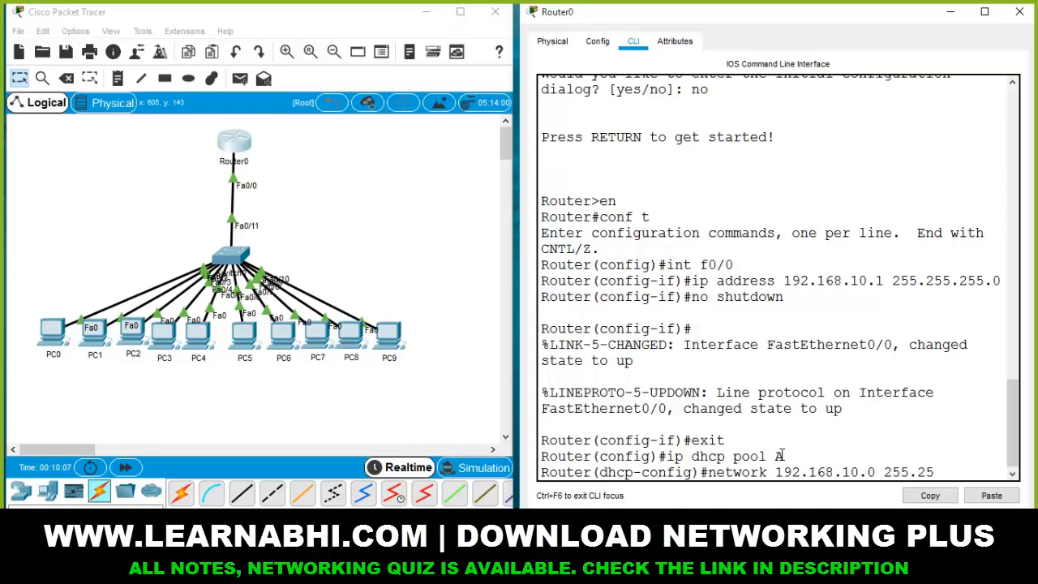
type("255.255.255.0")
key("Return")
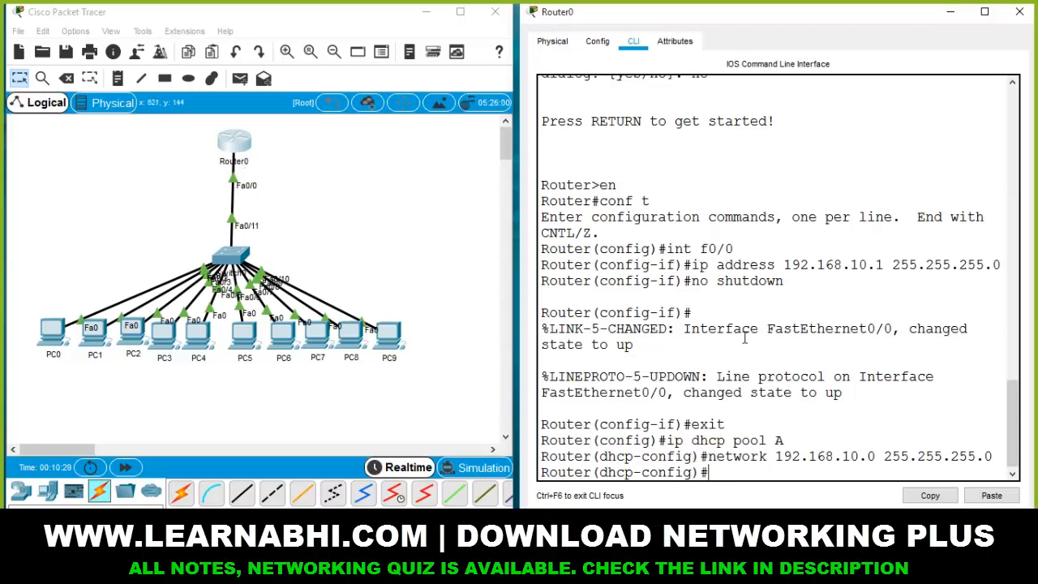
- Set the default router of DHCP pool A to 192.168.10.1
type("fault")
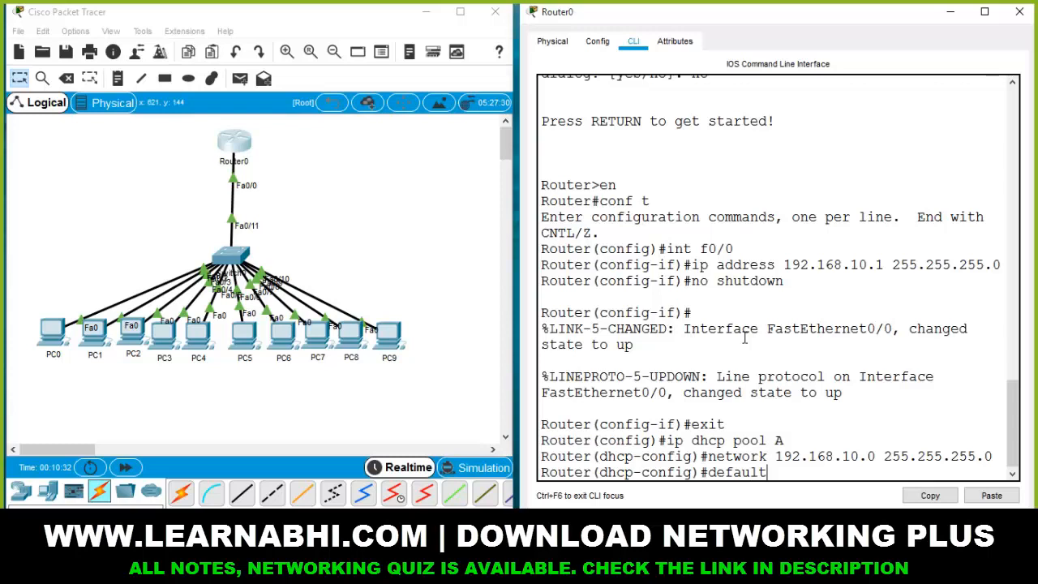
key("Tab")
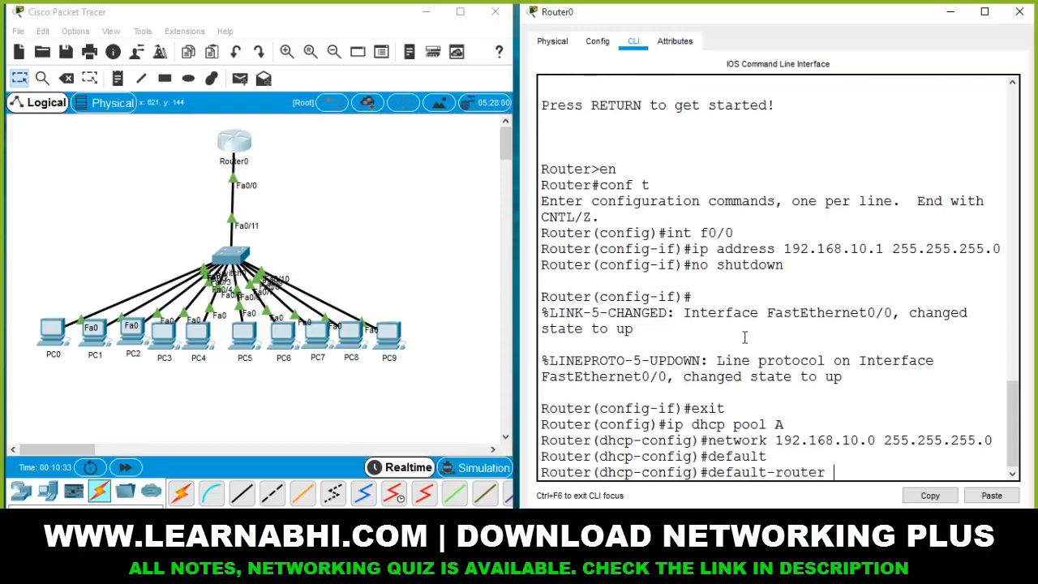
left_click_drag(708, 472, 828, 471)
left_click(846, 469)
type("8.")
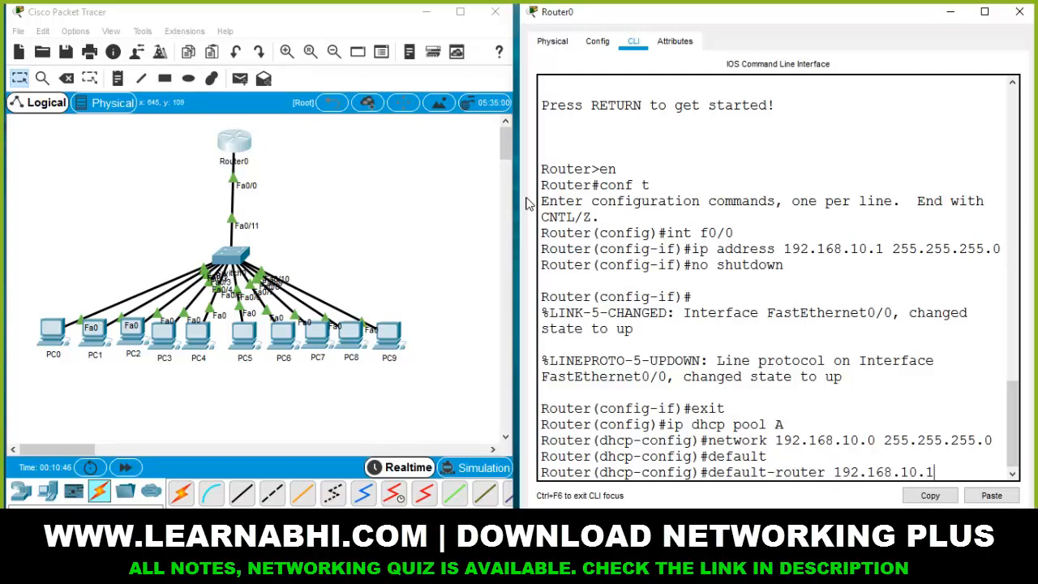
type("10.1")
key("Return")
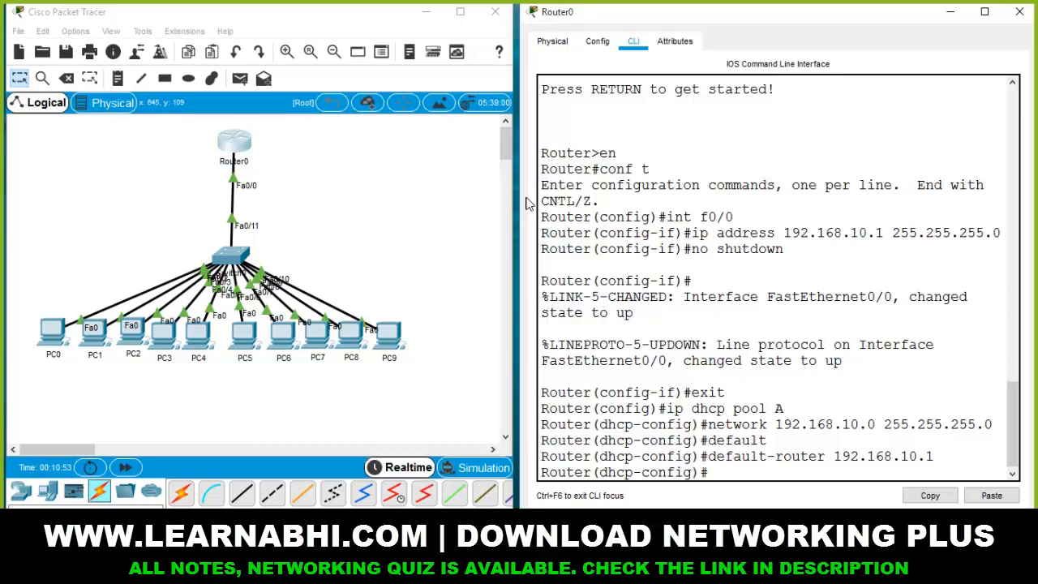
- Review the entered pool, network and default-router commands, and end configuration to return to Router0's privileged prompt
type("l")
left_click_drag(666, 408, 806, 414)
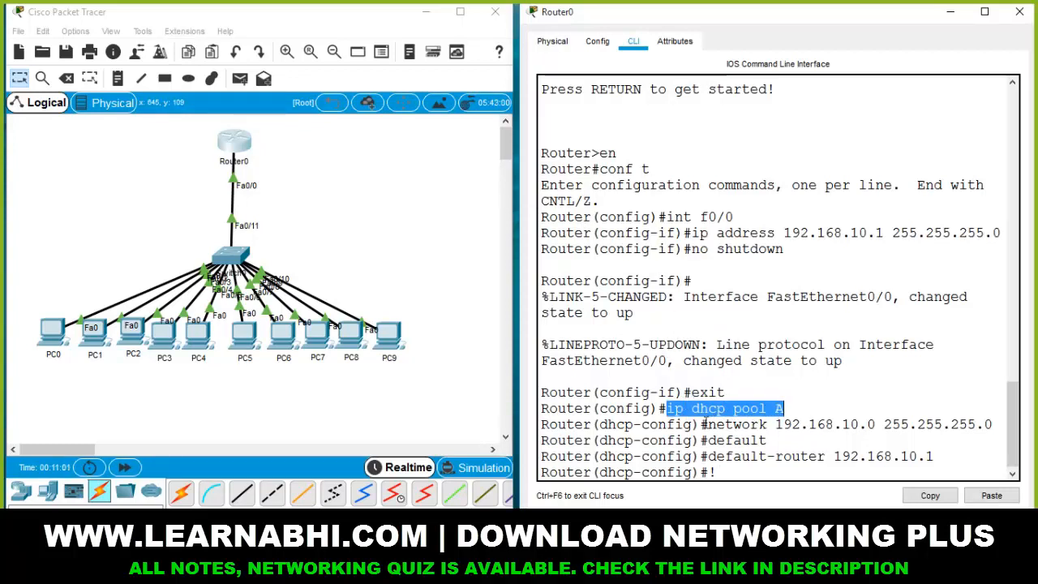
left_click(705, 425)
left_click_drag(705, 424, 988, 424)
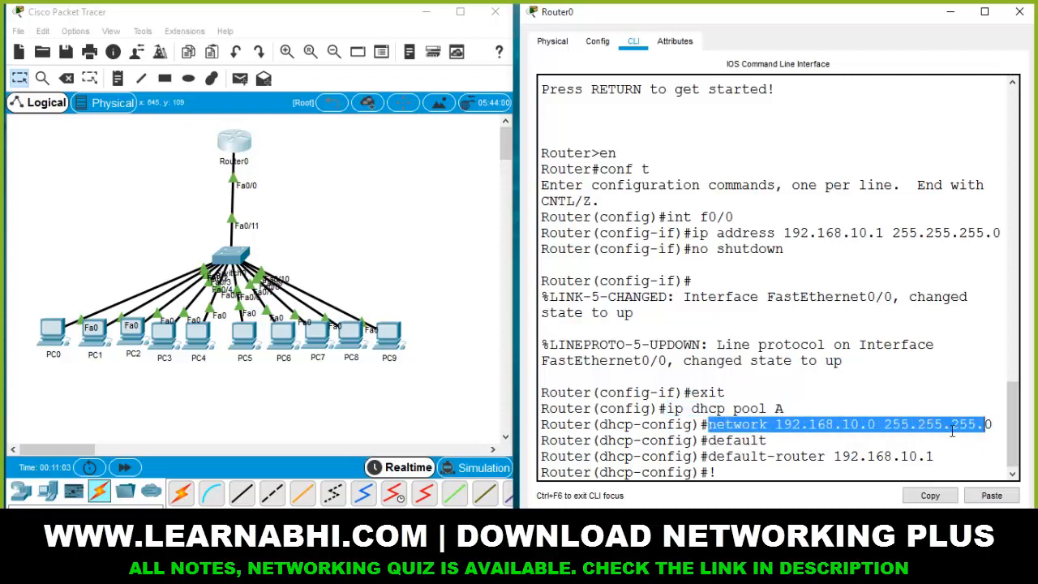
left_click_drag(708, 457, 934, 458)
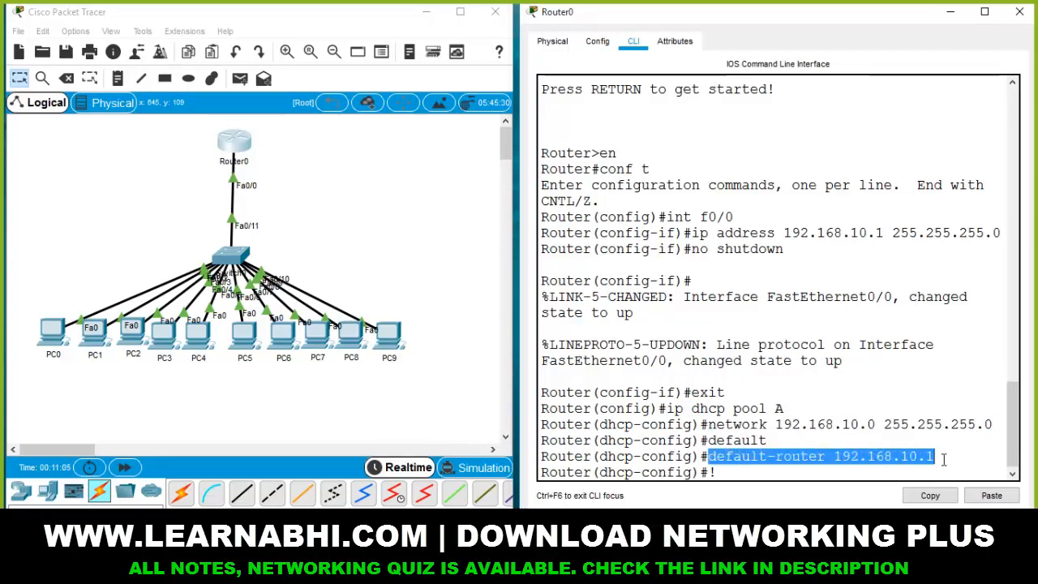
left_click(740, 476)
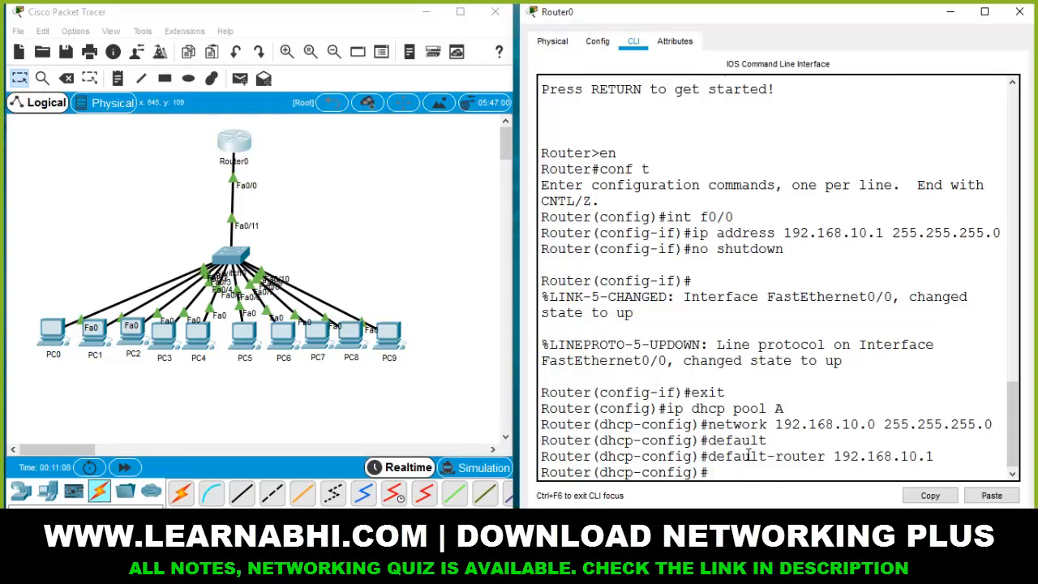
type("!")
key("ctrl+z")
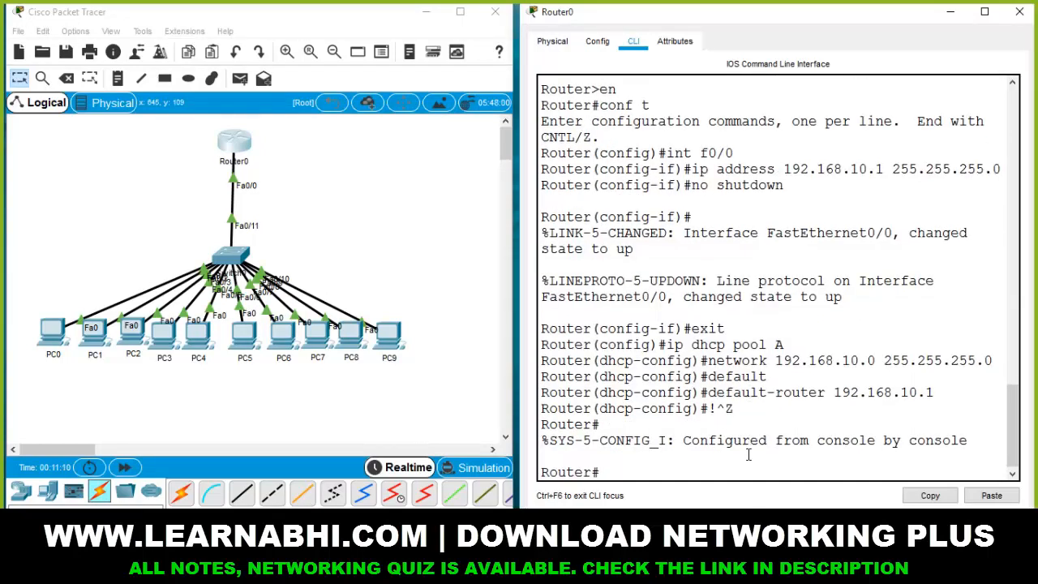
- Show Router0's DHCP pool details with sh ip dhcp pool
type("sh ip dh")
key("Tab")
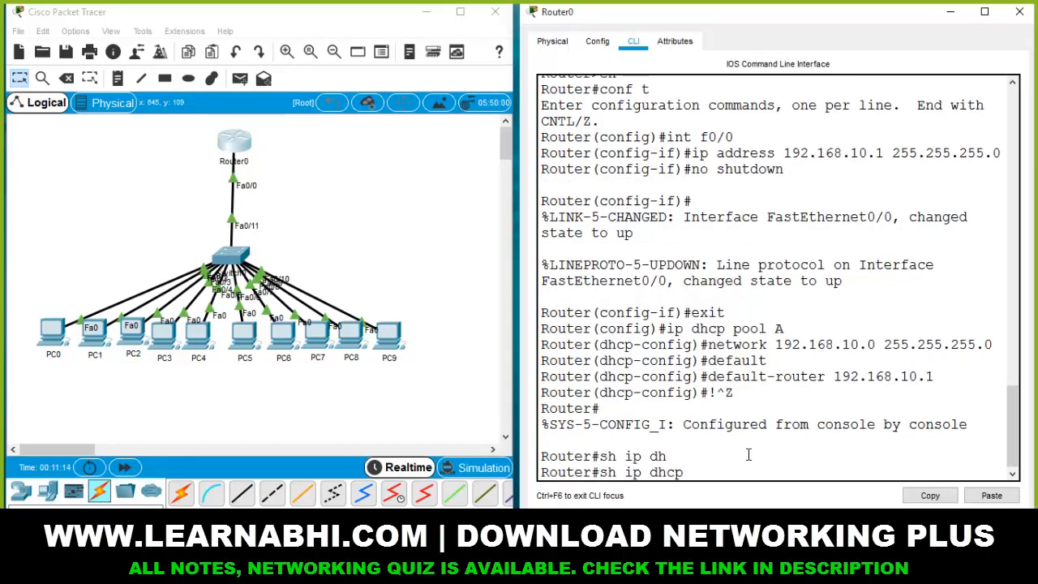
type("po")
key("Tab")
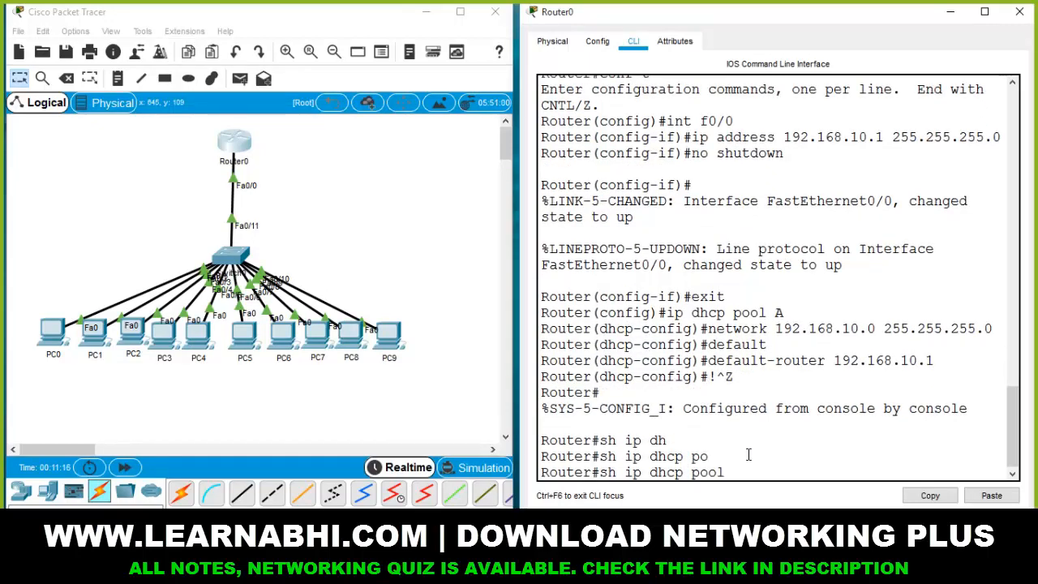
key("Return")
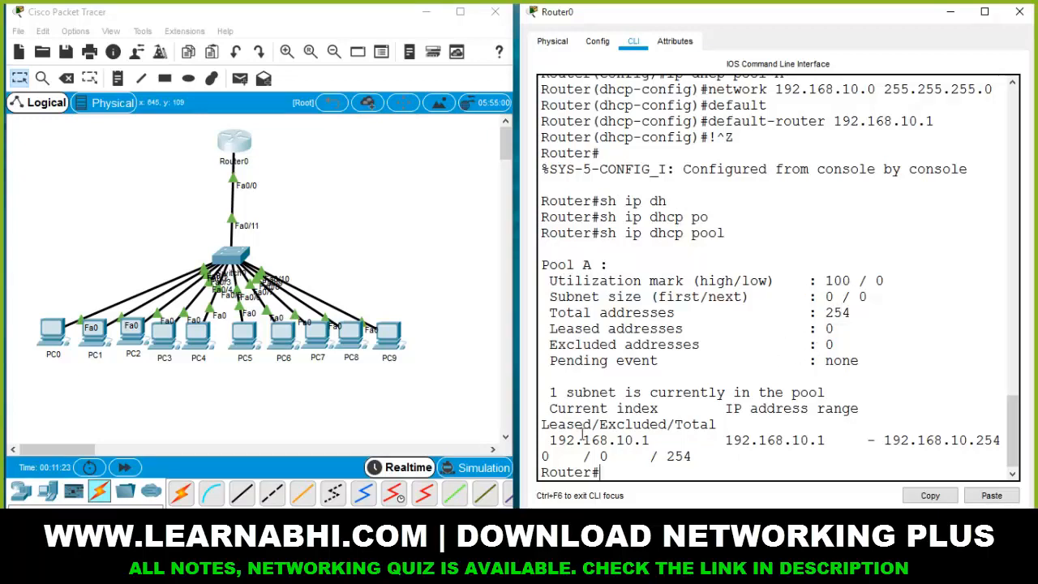
- Maximize Router0's window and examine the IP address range of pool A, dismissing the meeting time-limit notice
left_click(984, 11)
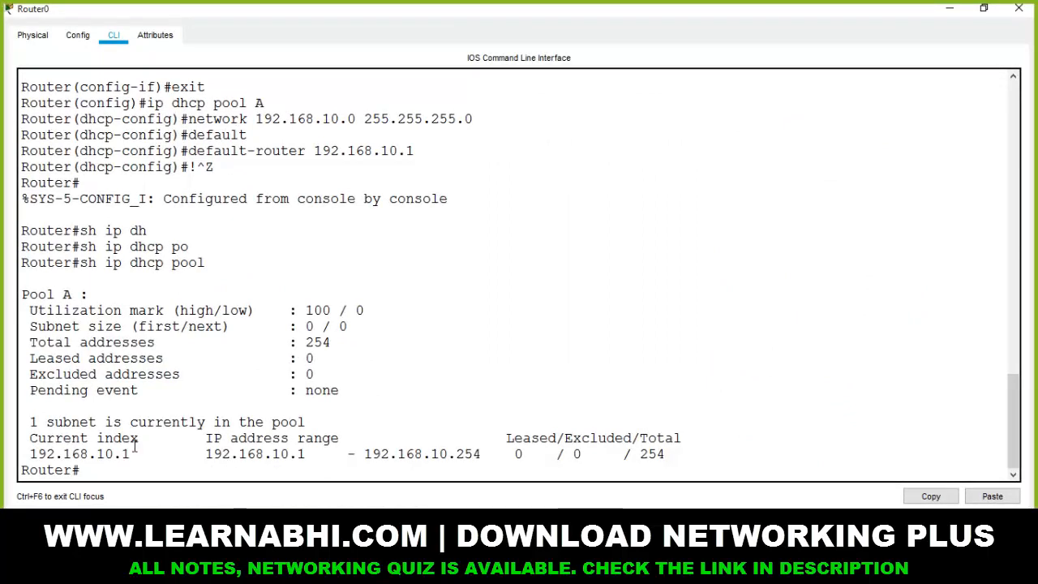
left_click_drag(203, 453, 290, 454)
left_click(390, 454)
left_click_drag(206, 454, 295, 455)
left_click_drag(206, 438, 333, 441)
left_click(239, 453)
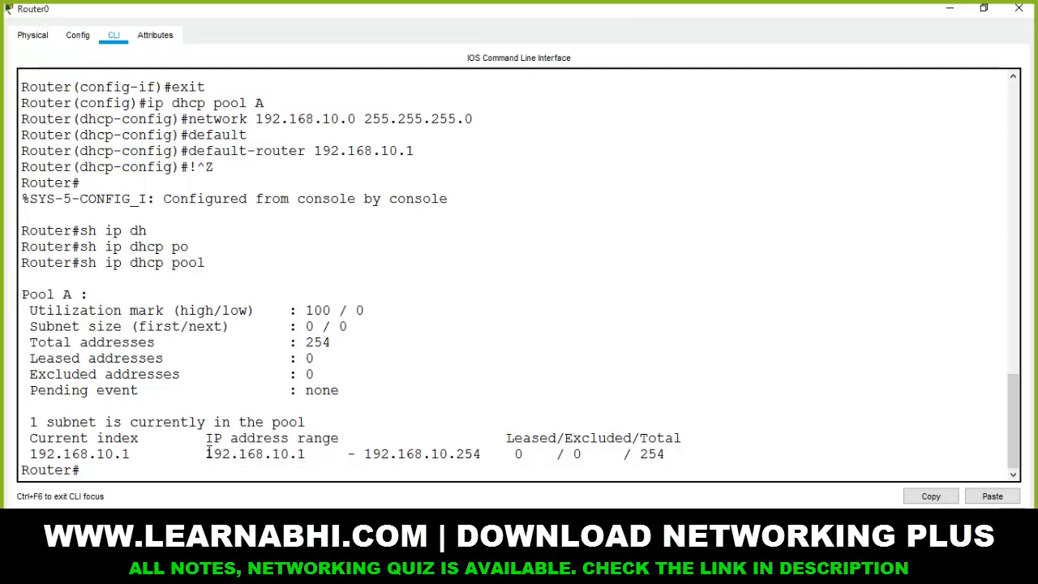
left_click_drag(207, 453, 490, 452)
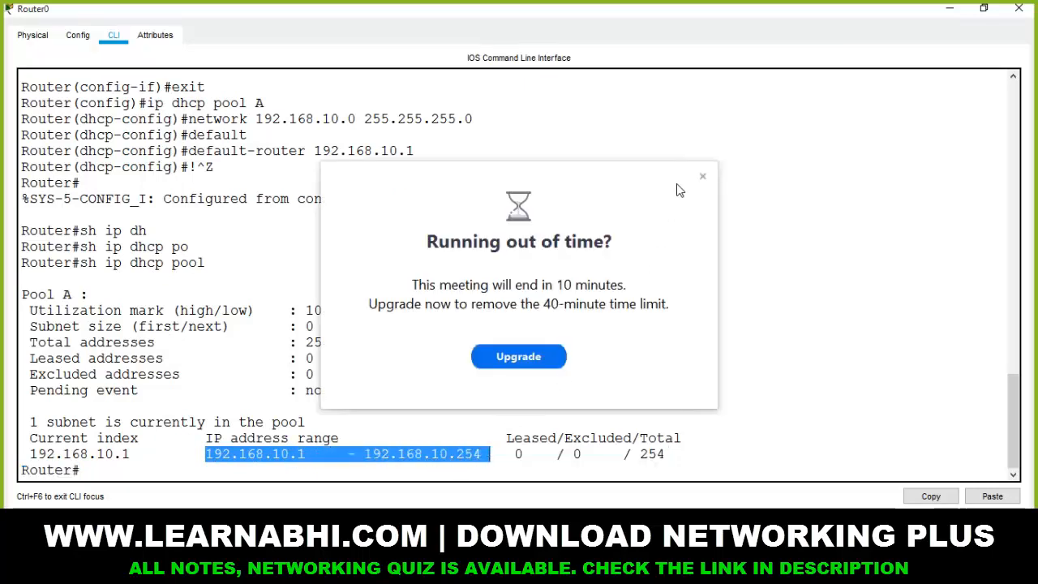
left_click(702, 176)
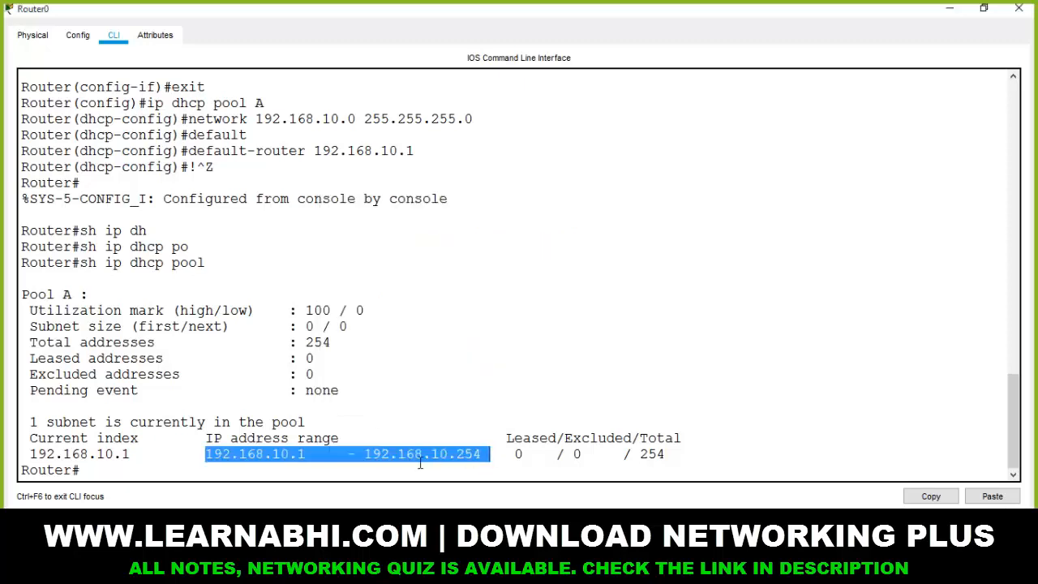
left_click(508, 461)
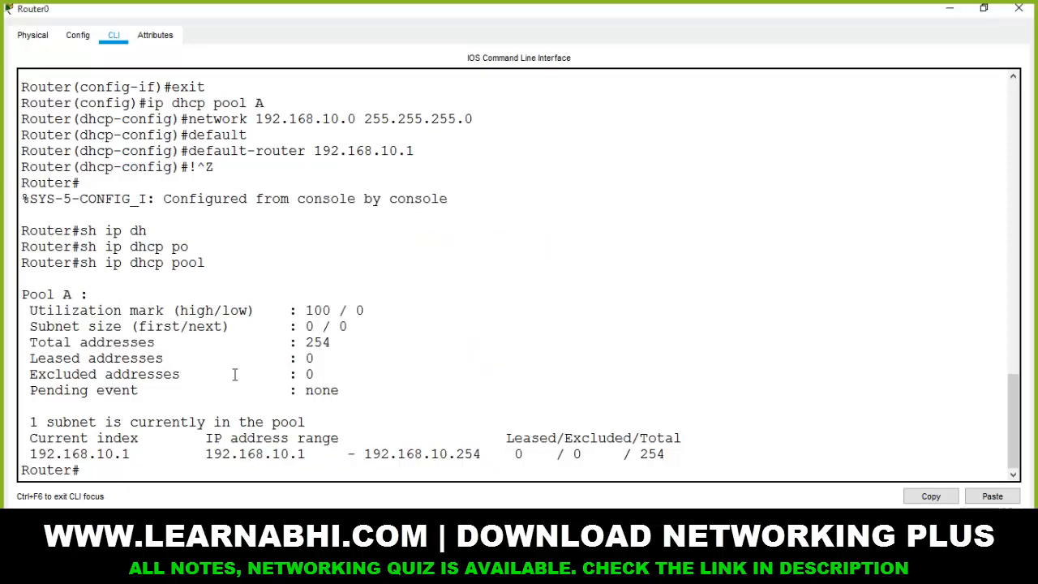
- Close Router0's window and switch PC0's IPv4 configuration from static to DHCP
left_click(1024, 18)
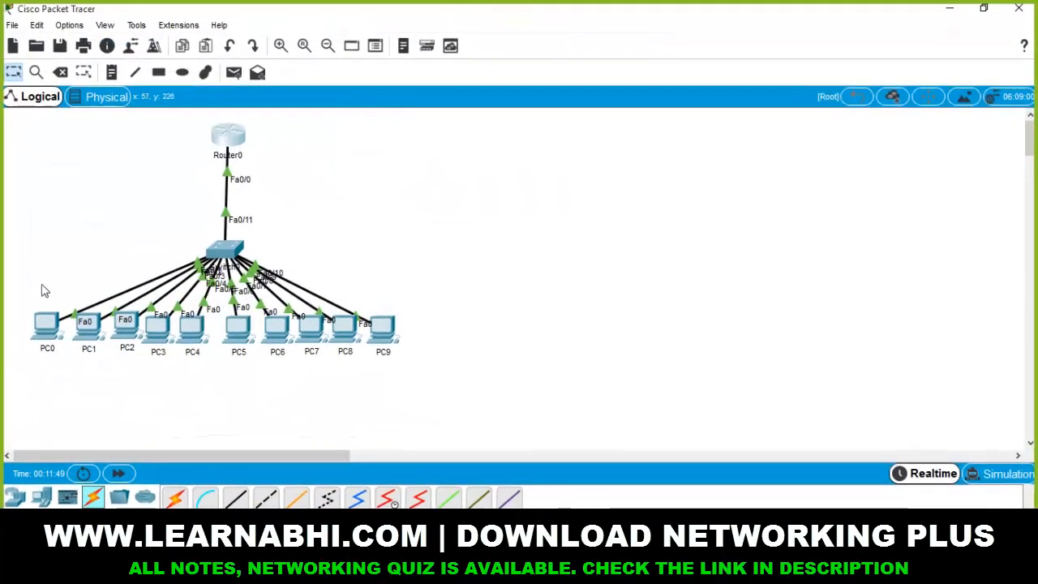
left_click(47, 326)
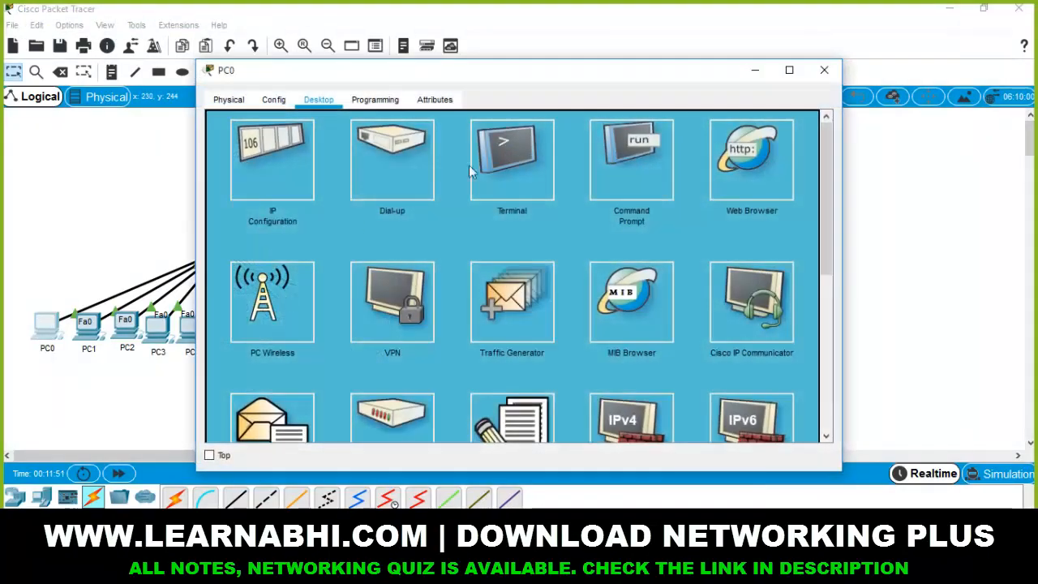
left_click_drag(407, 78, 646, 91)
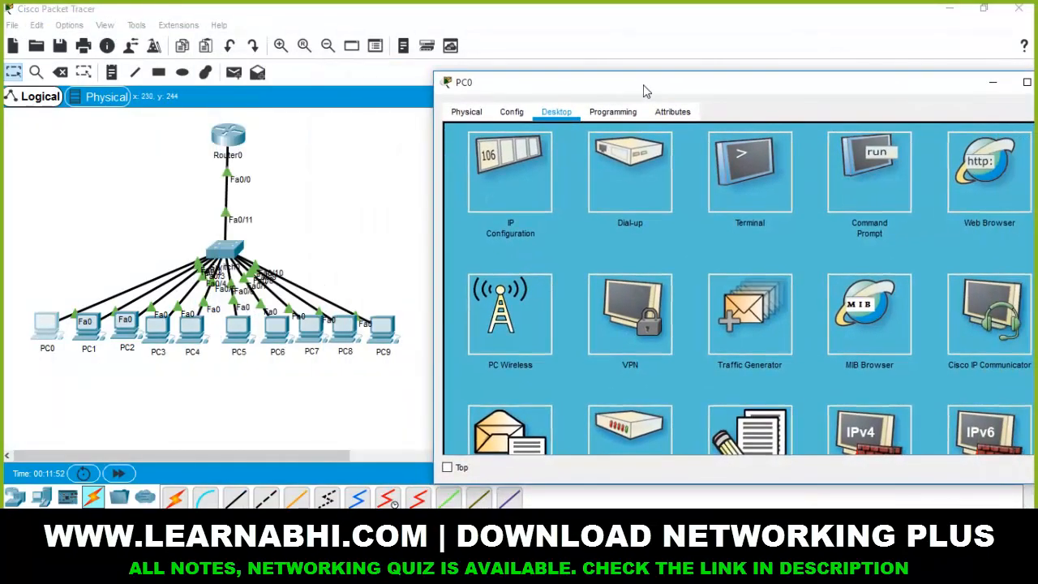
left_click(532, 182)
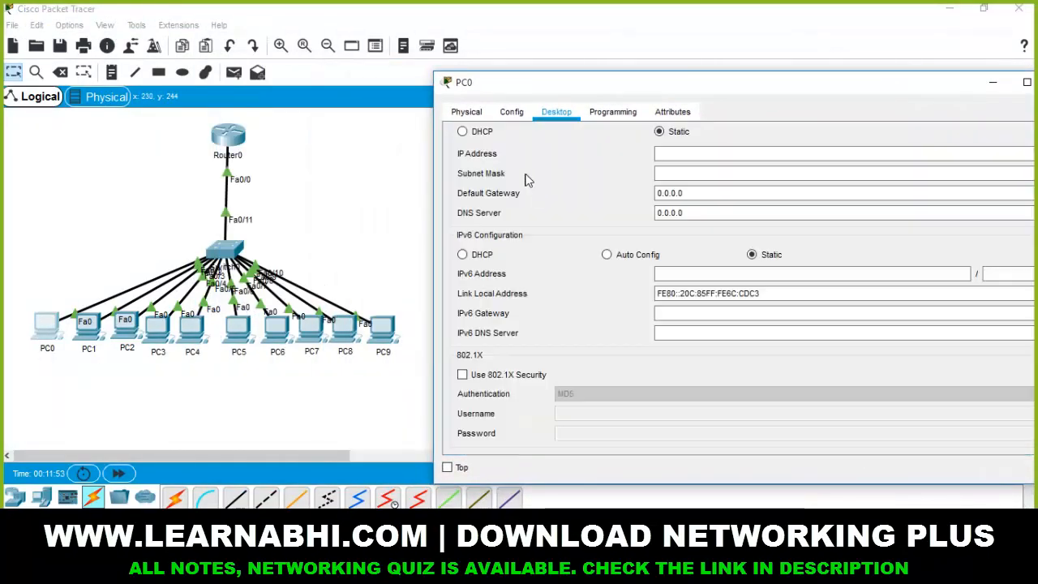
left_click(463, 133)
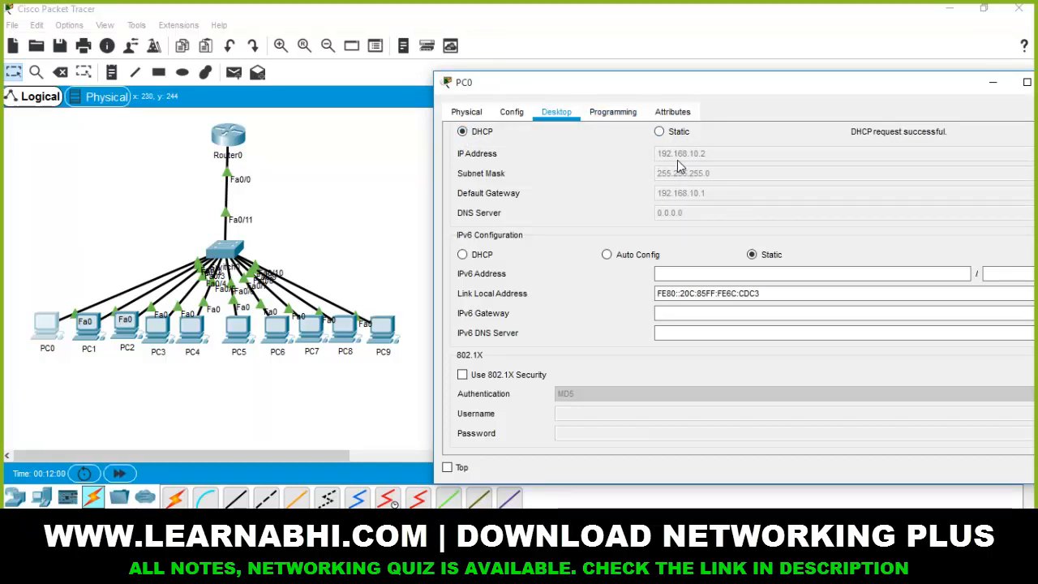
- Switch PC1's IPv4 configuration to DHCP and move its window aside to uncover the topology
left_click(83, 326)
left_click(318, 99)
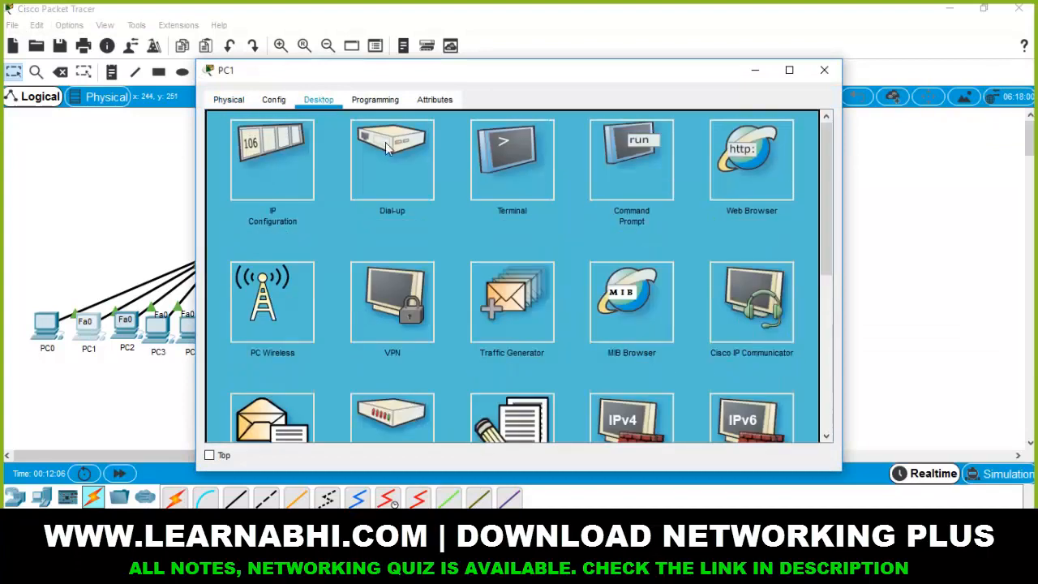
left_click(278, 150)
left_click(243, 119)
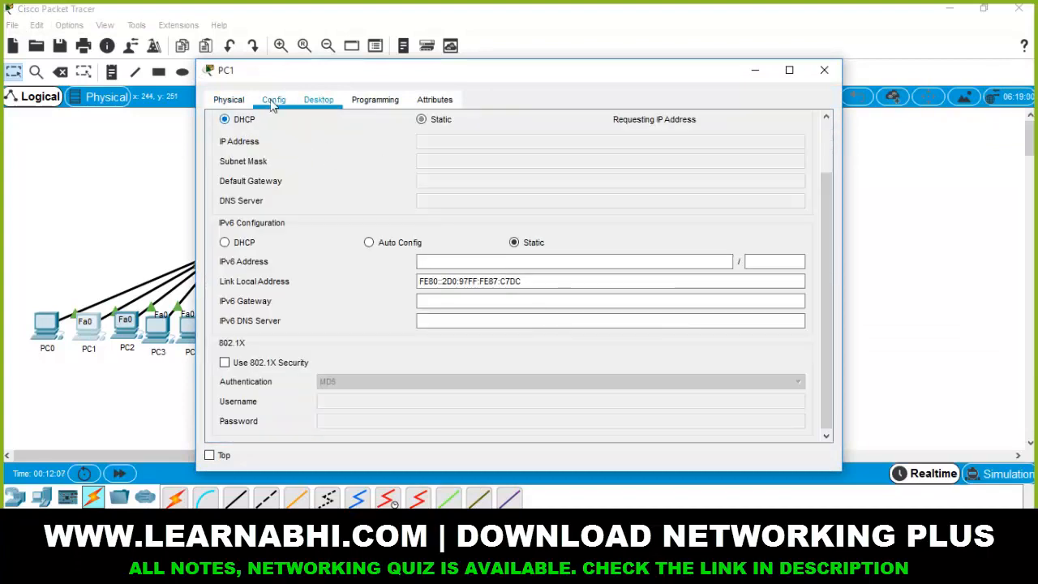
left_click_drag(288, 71, 541, 81)
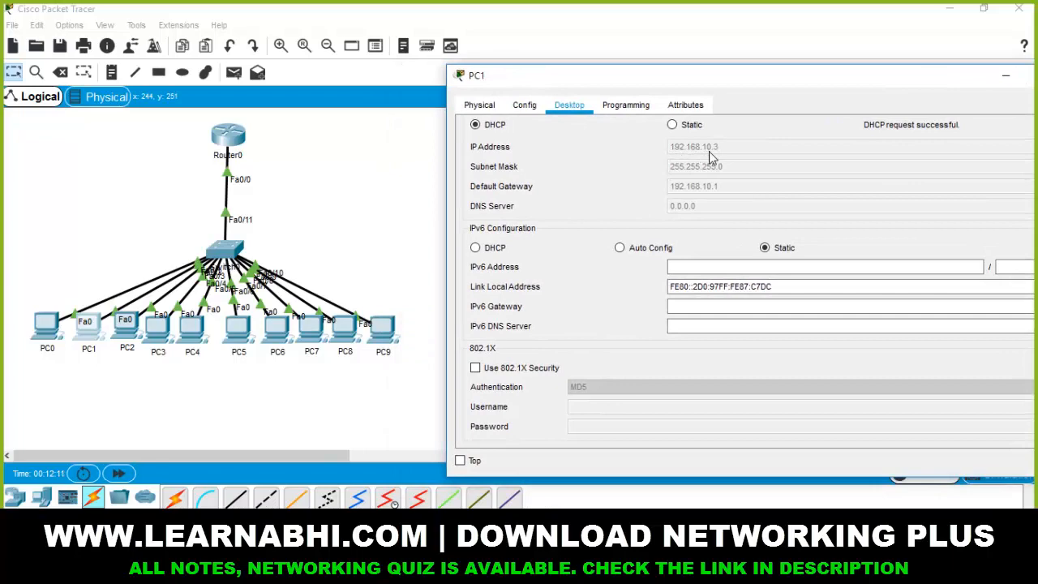
- Switch PC9's IPv4 configuration to DHCP
left_click(384, 332)
left_click(318, 99)
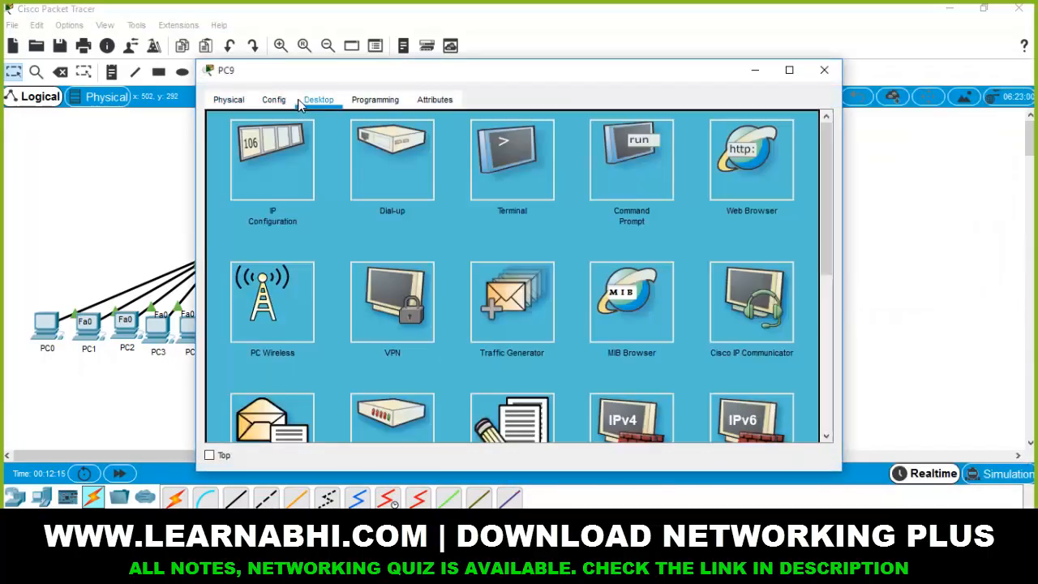
left_click(266, 146)
left_click(242, 119)
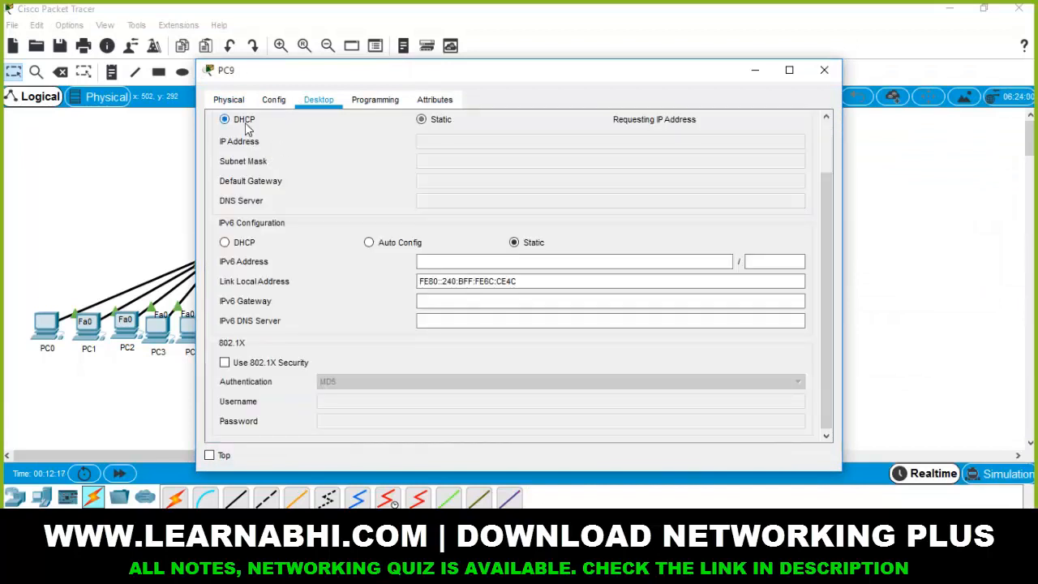
- Move PC9's window aside to uncover the topology and review pool A's output in Router0's command line
left_click_drag(275, 74, 512, 68)
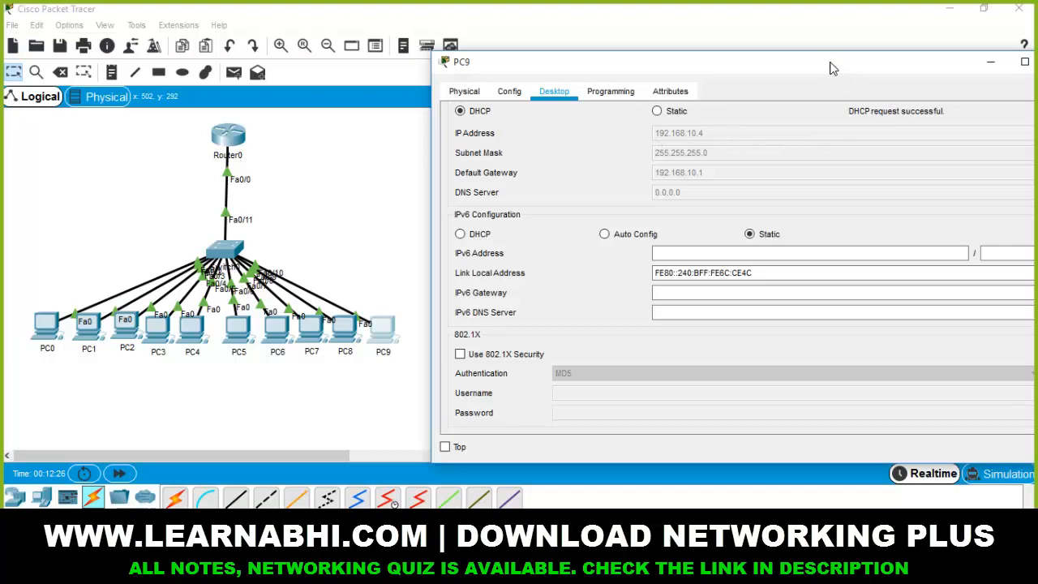
mouse_move(822, 70)
left_mouse_down()
mouse_move(785, 73)
mouse_move(820, 74)
left_mouse_up()
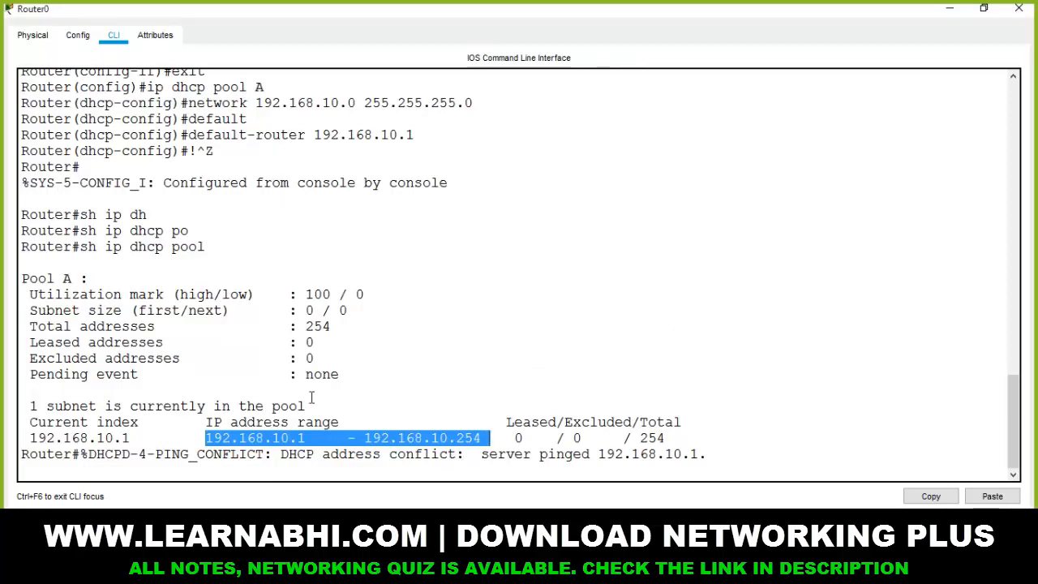
left_click(285, 400)
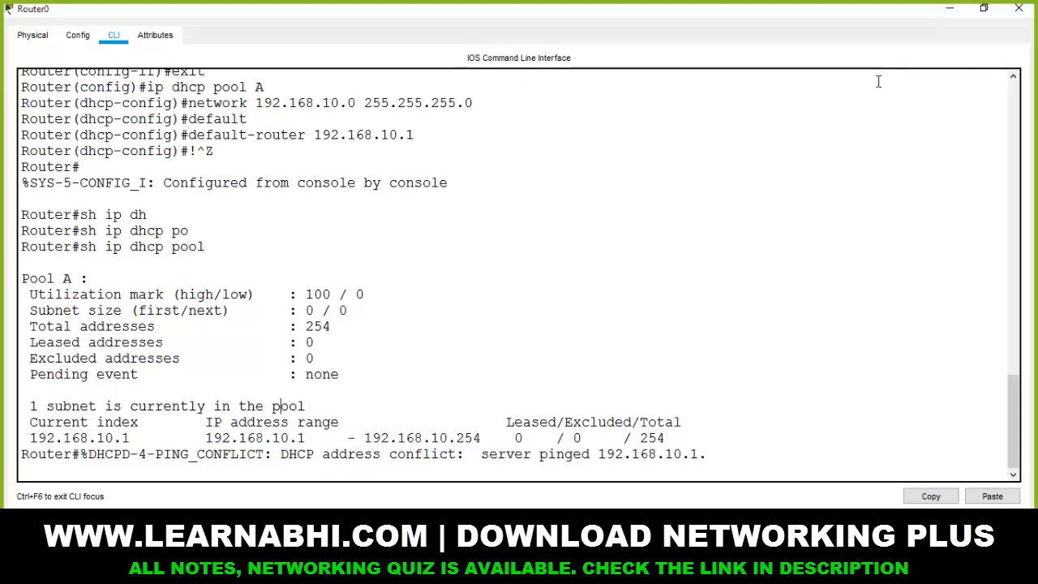
left_click(949, 9)
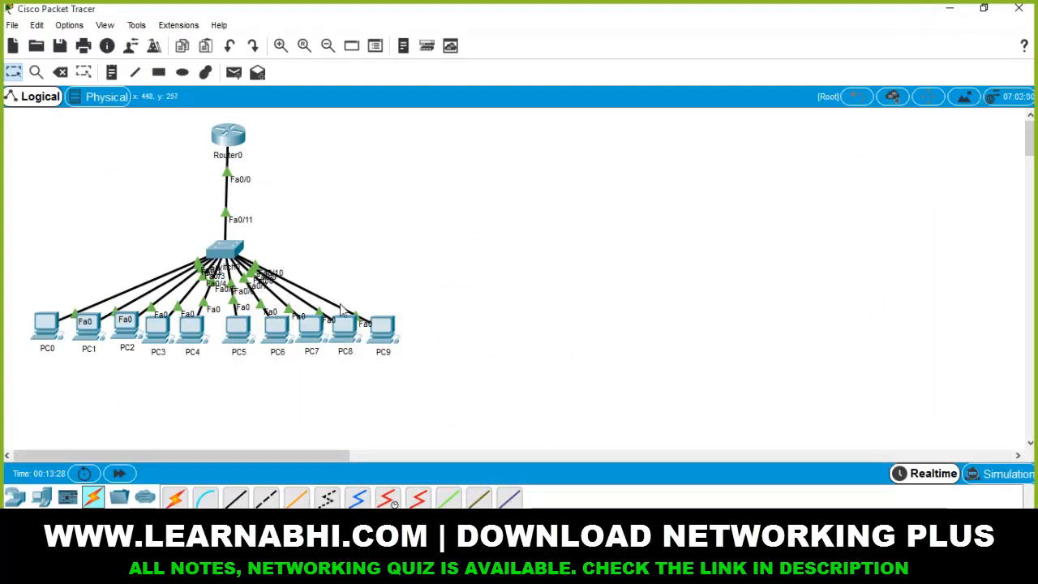
- Add a second switch with three PCs below it in the empty area beside the existing network
left_click(14, 497)
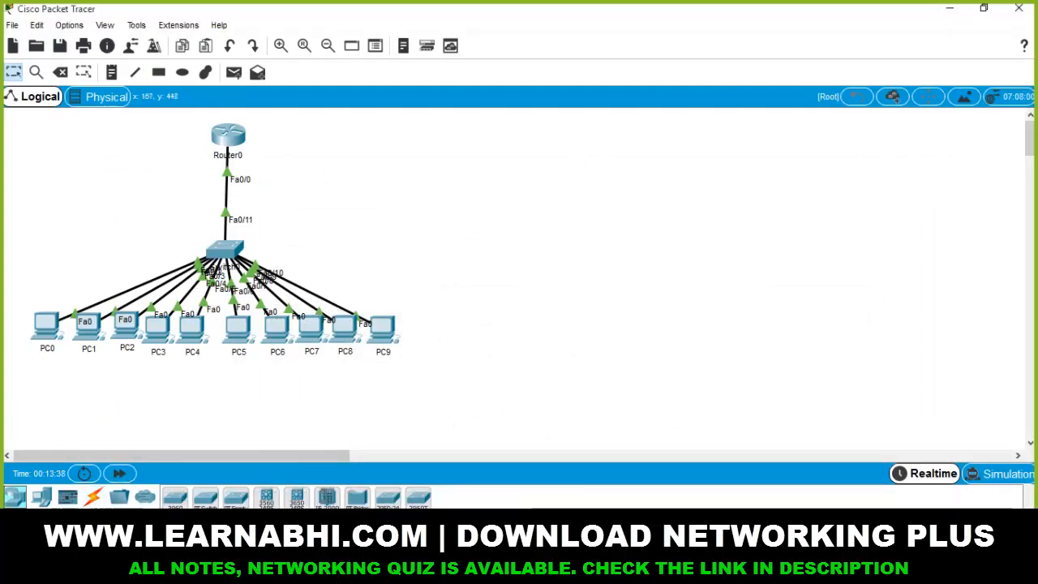
left_click_drag(180, 501, 542, 261)
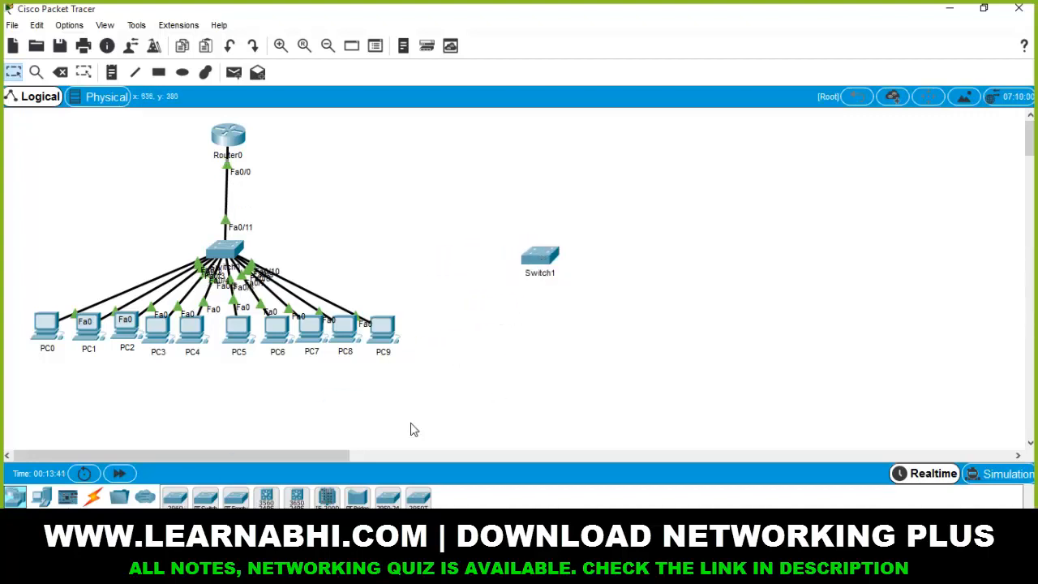
left_click(41, 497)
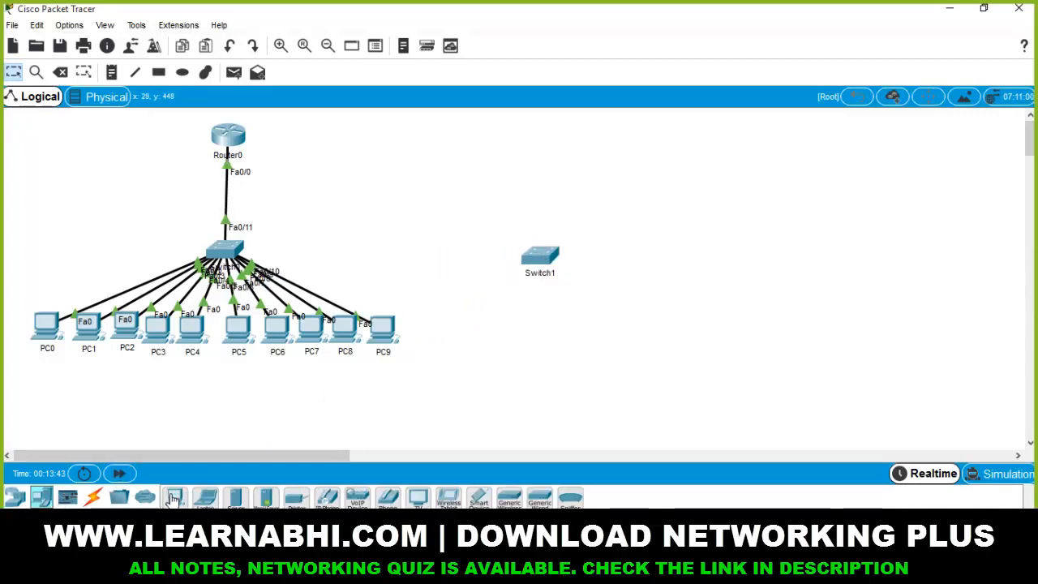
left_click(173, 499, "ctrl")
left_click(512, 326)
left_click(546, 327)
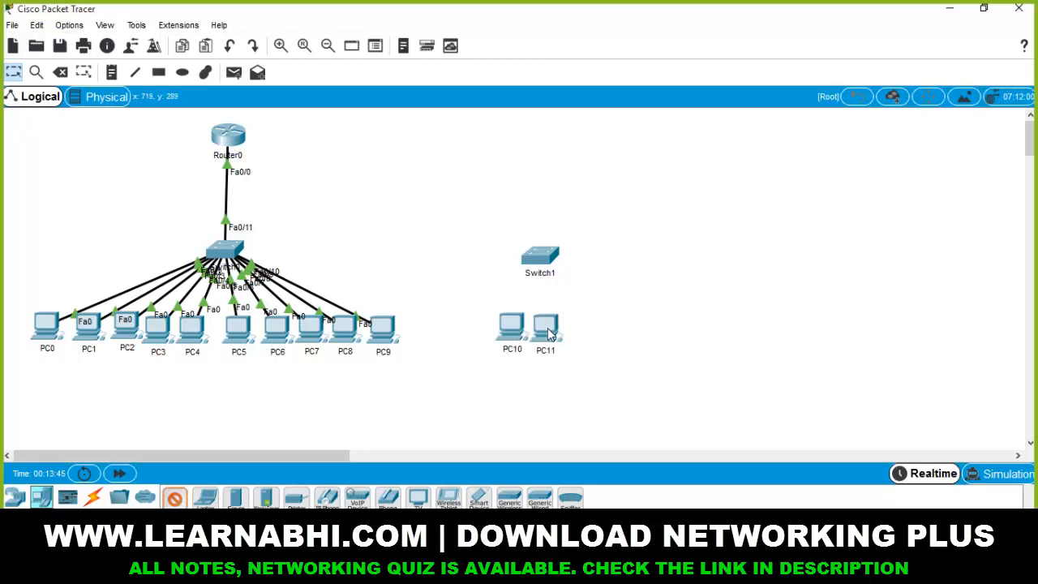
left_click(585, 327)
- Connect PC10, PC11 and PC12 to Switch1's ports Fa0/1, Fa0/2 and Fa0/3 with copper straight-through cables
left_click(93, 497)
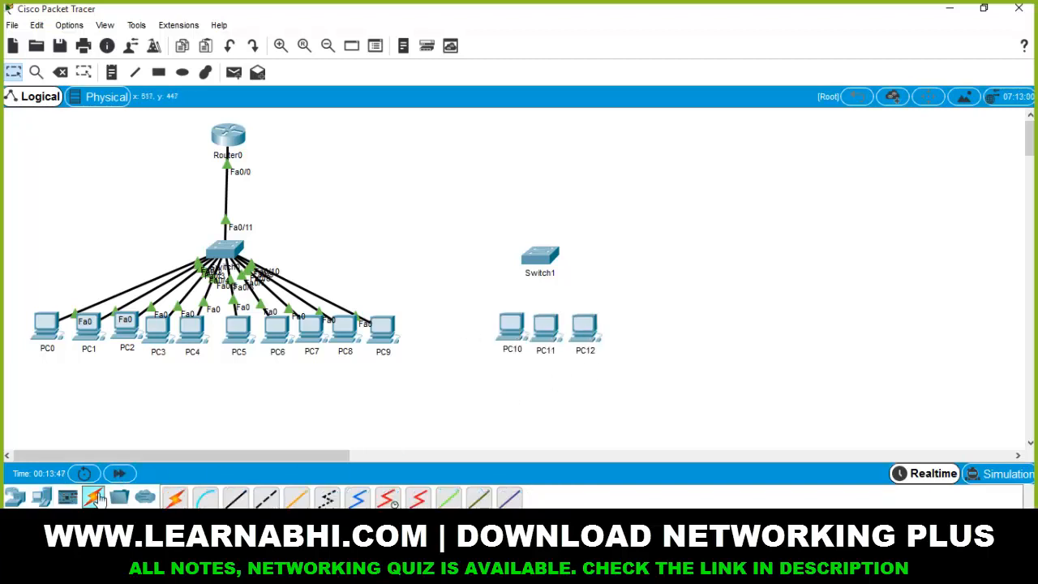
left_click(235, 498, "ctrl")
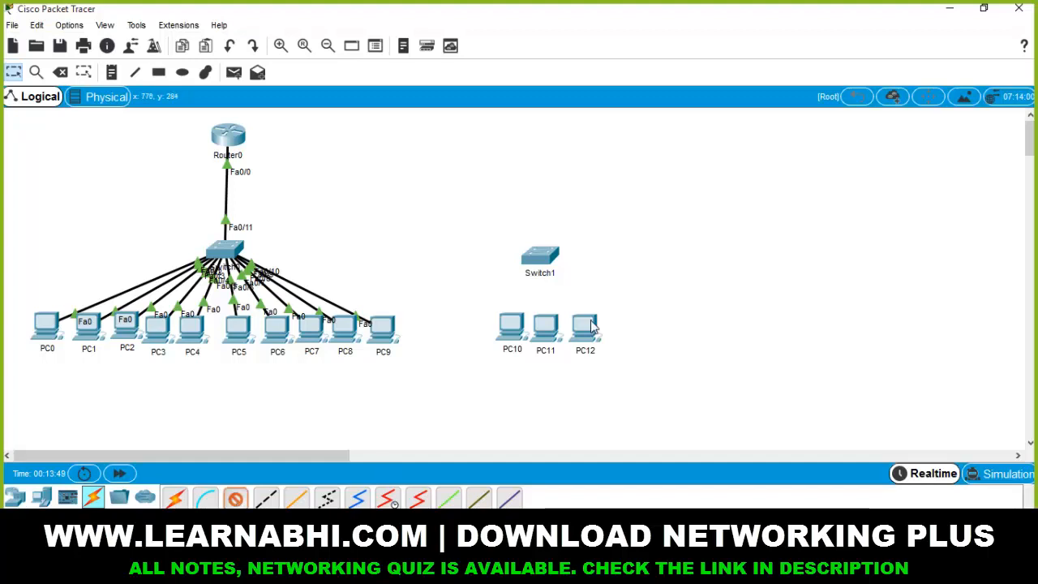
left_click(539, 254)
left_click(577, 27)
left_click(508, 324)
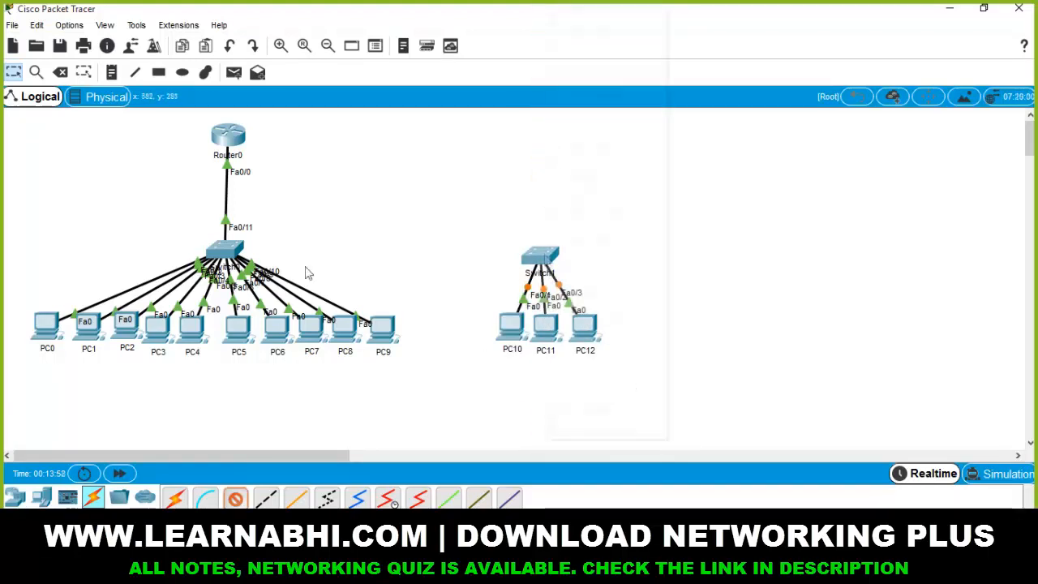
- Connect Router0's FastEthernet0/1 port to Switch1's FastEthernet0/4 port with a copper straight-through cable
left_click(229, 136)
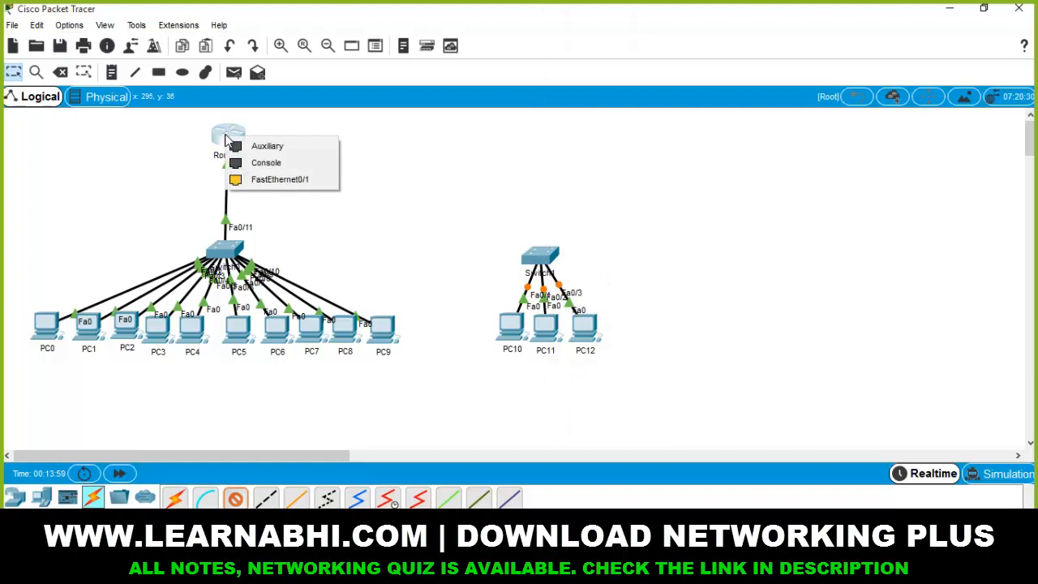
left_click(285, 178)
left_click(537, 255)
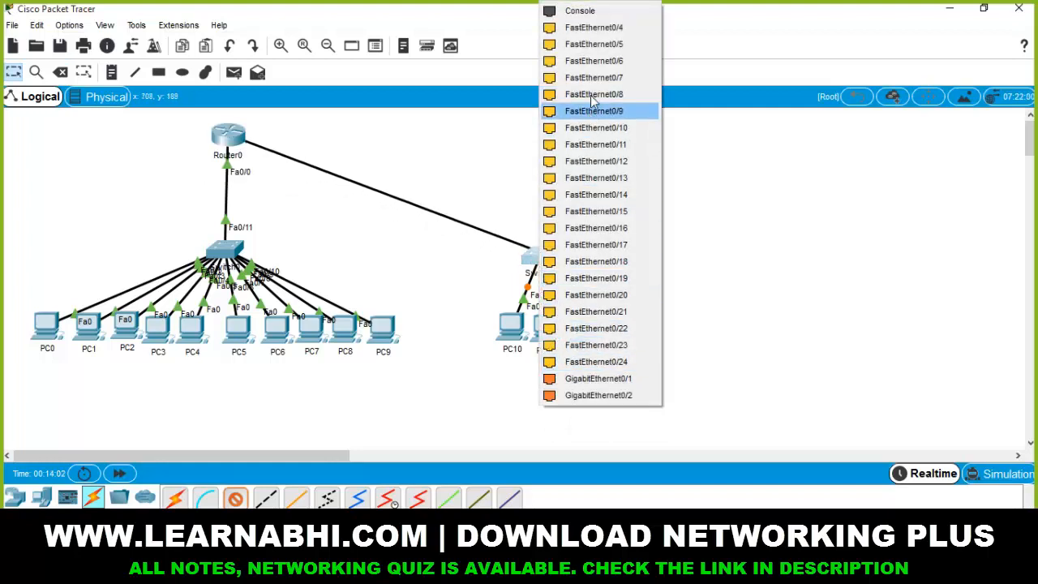
left_click(588, 29)
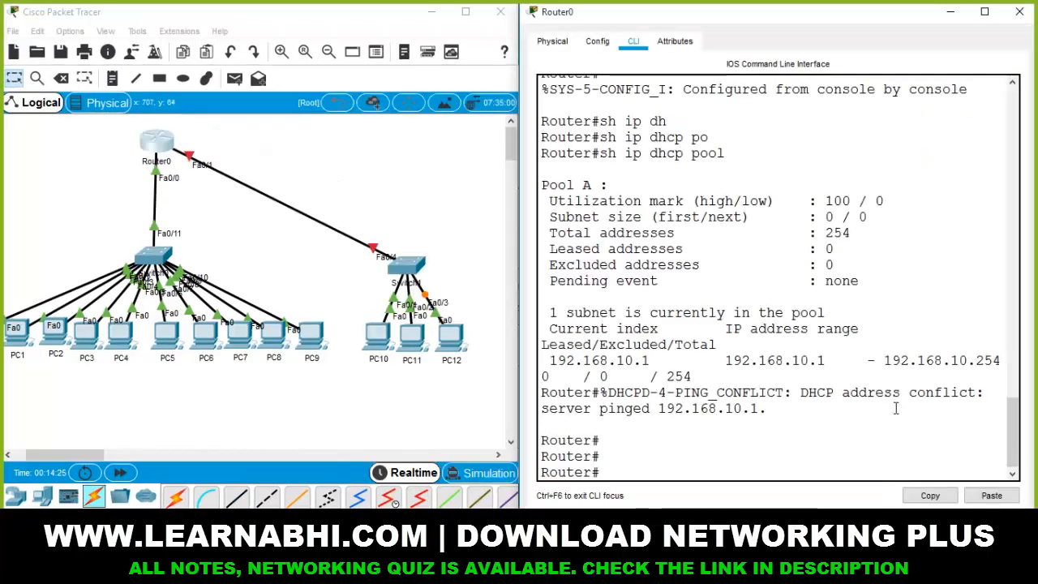
- Enter global configuration mode in Router0's command line and select interface f0/1
type("conf t")
key("Return")
type("int f")
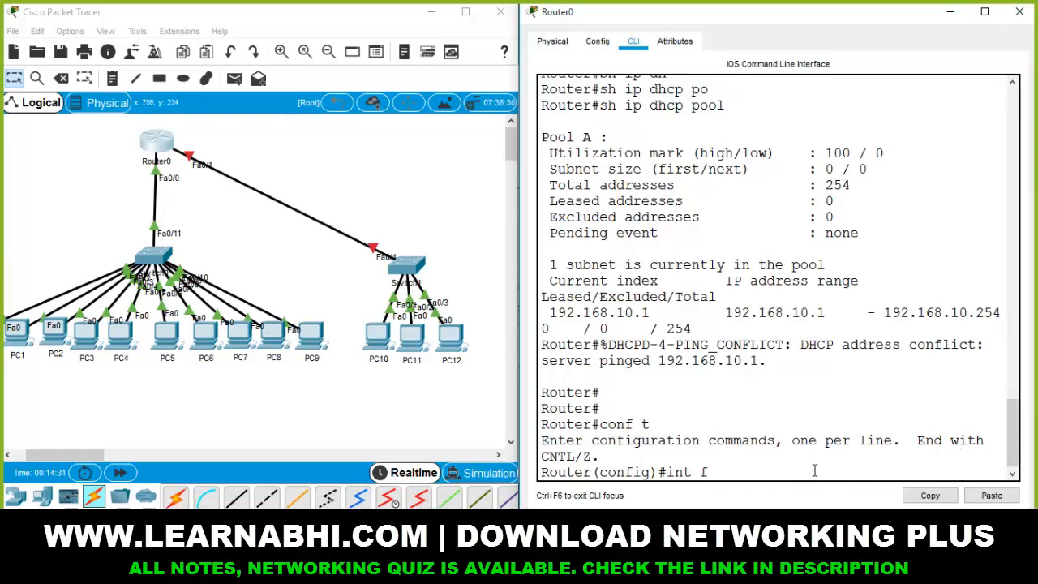
type("0/1")
key("Return")
- Assign IP address 10.0.0.1 with subnet mask 255.0.0.0 to Router0's interface f0/1 and enable the interface
type("ip")
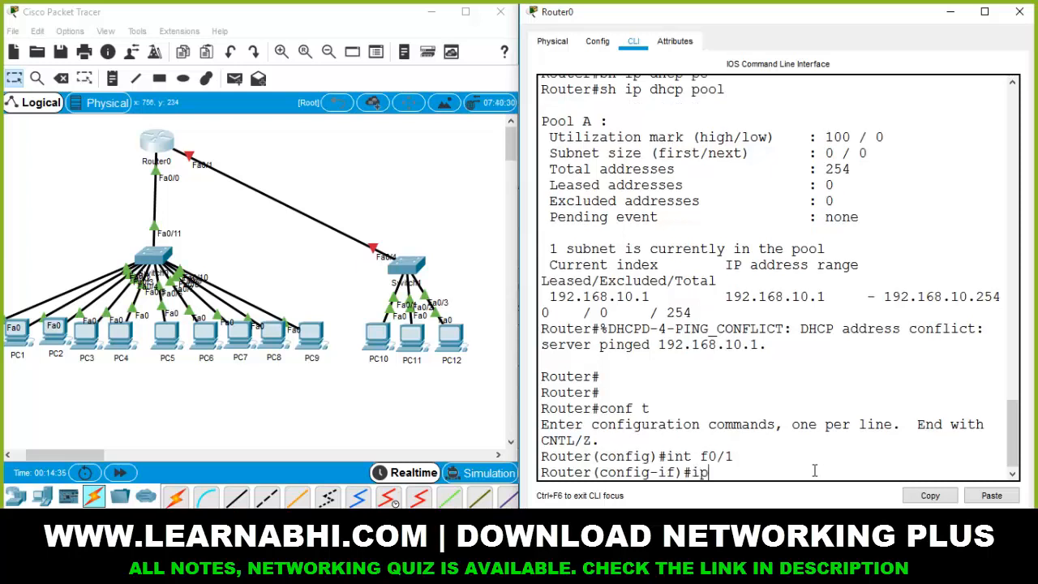
type(" address 192.168.20")
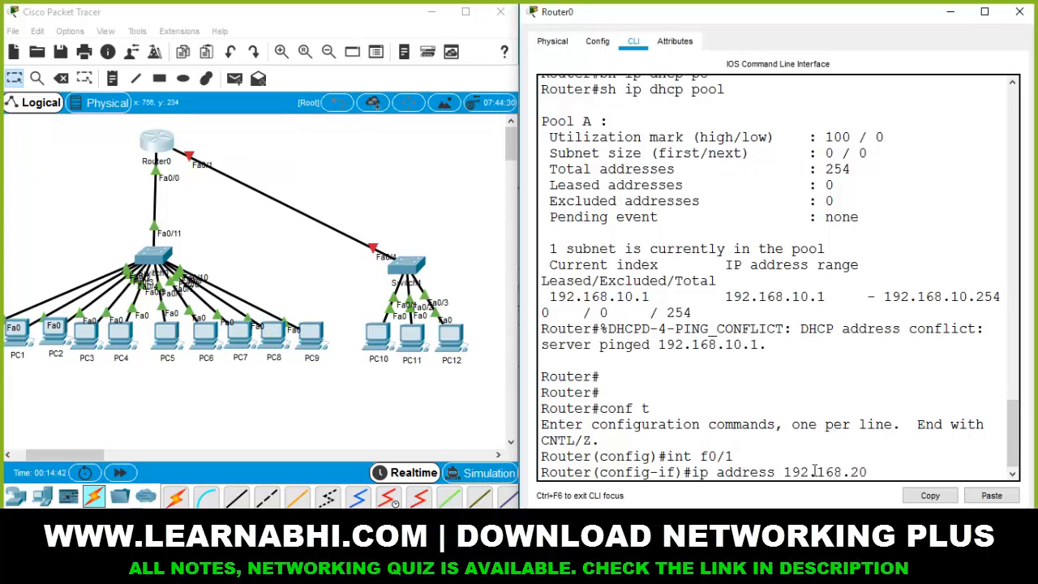
key("BackSpace")
key("BackSpace")
key("BackSpace")
key("BackSpace")
key("BackSpace")
key("BackSpace")
key("BackSpace")
key("BackSpace")
type(".0")
type(".1 255.0.0.0.0")
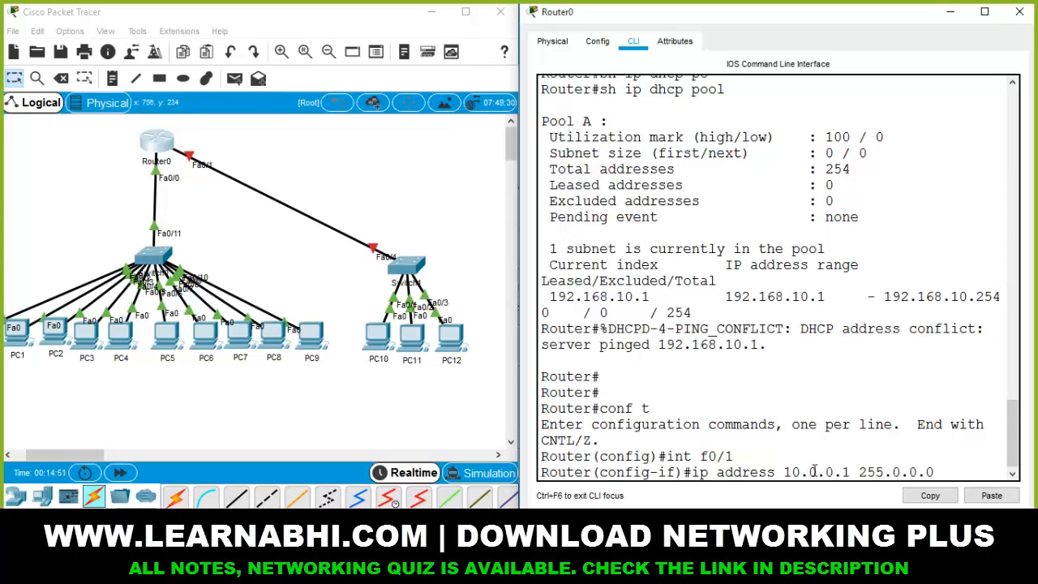
key("Return")
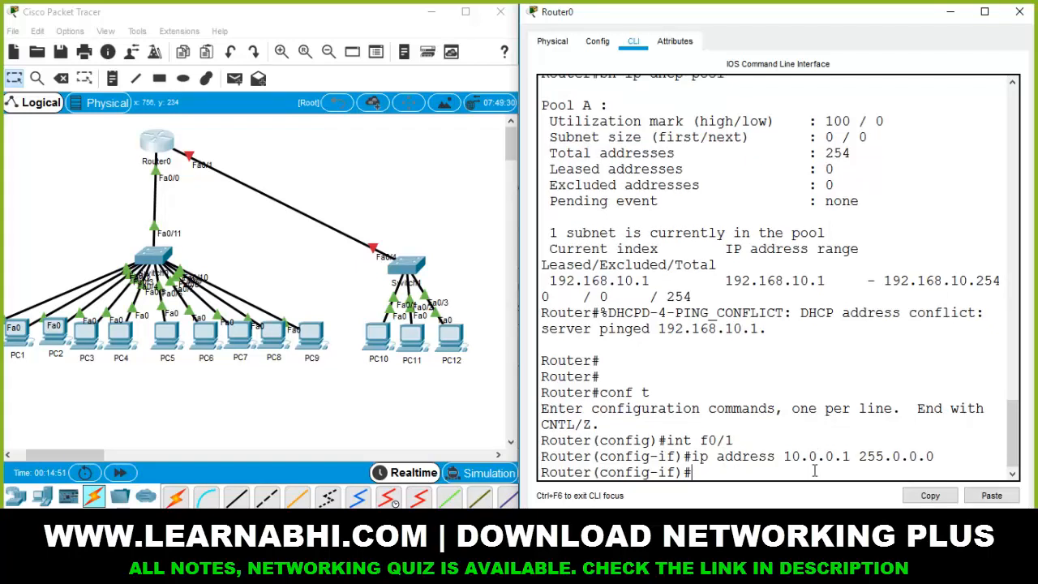
type("no shut")
key("Return")
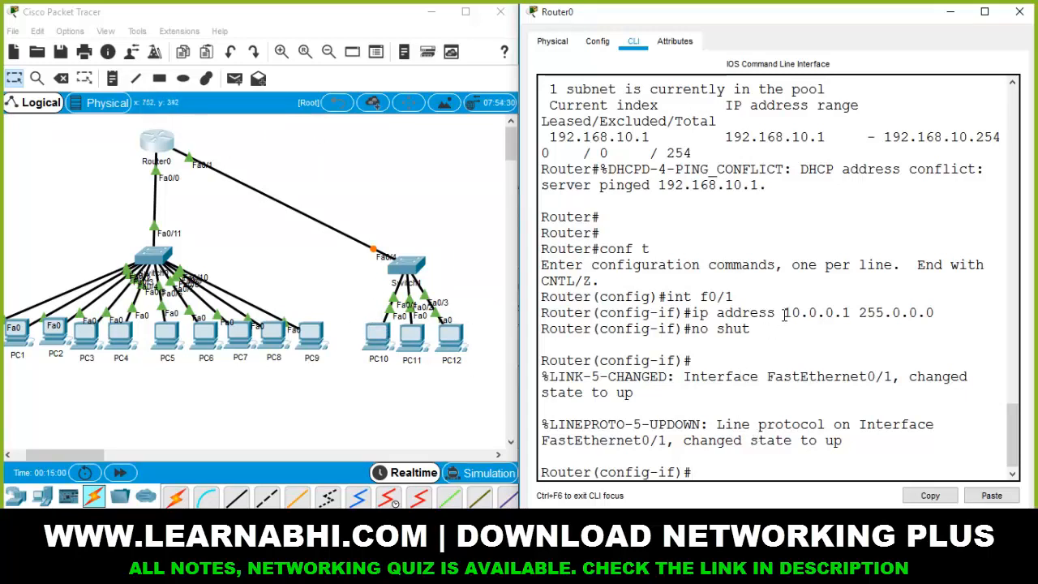
- Exit interface configuration on Router0 and create a DHCP pool named B
left_click_drag(784, 314, 851, 313)
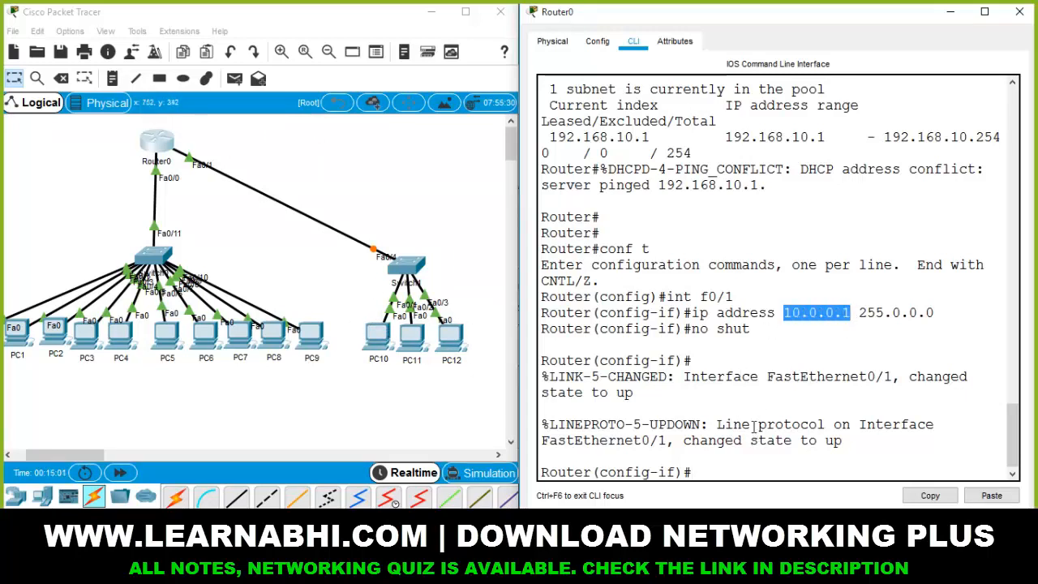
left_click(710, 473)
type("ex")
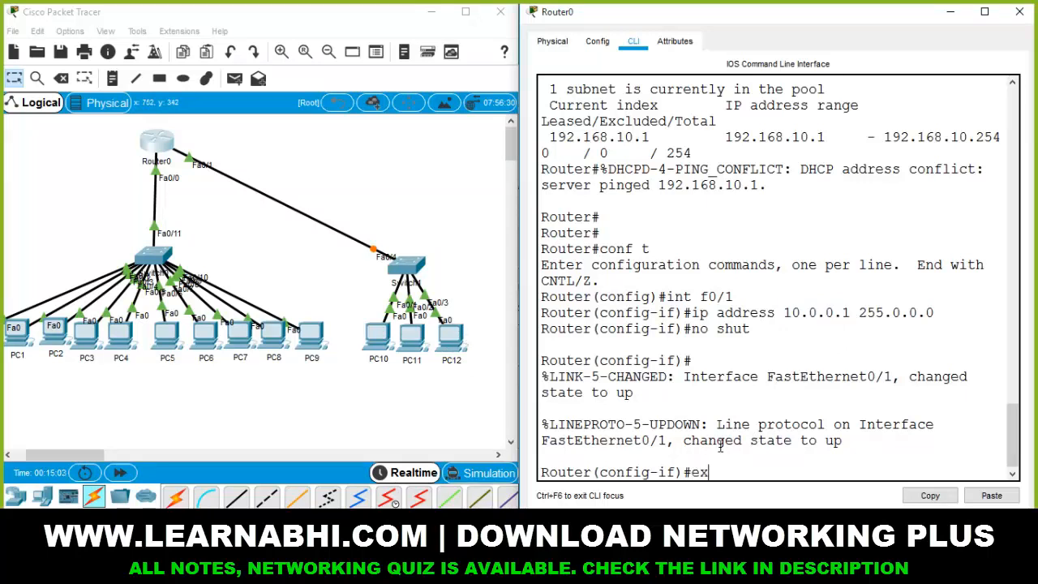
type("it")
key("Return")
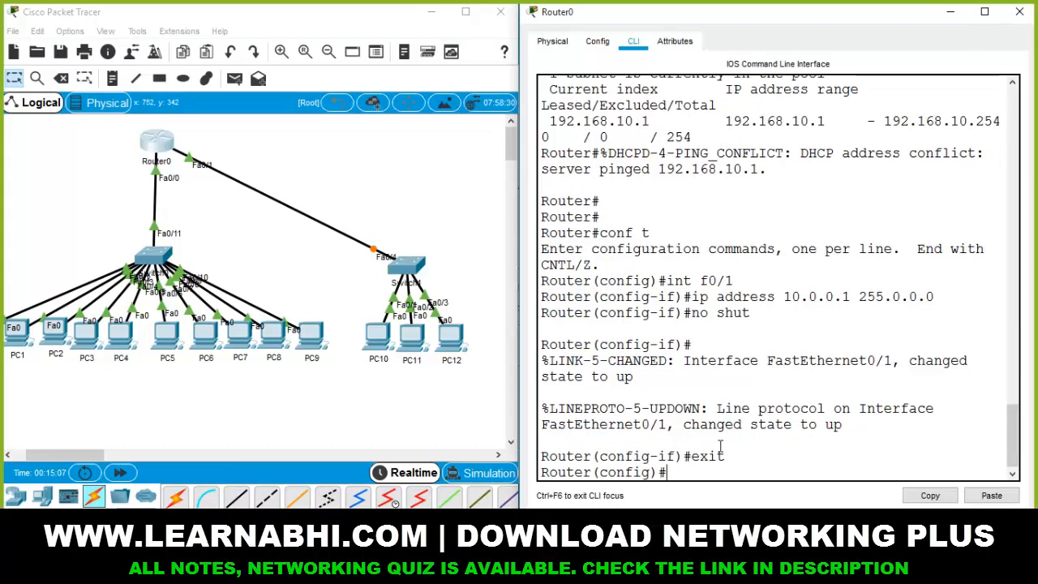
type("ip dhcp pool B")
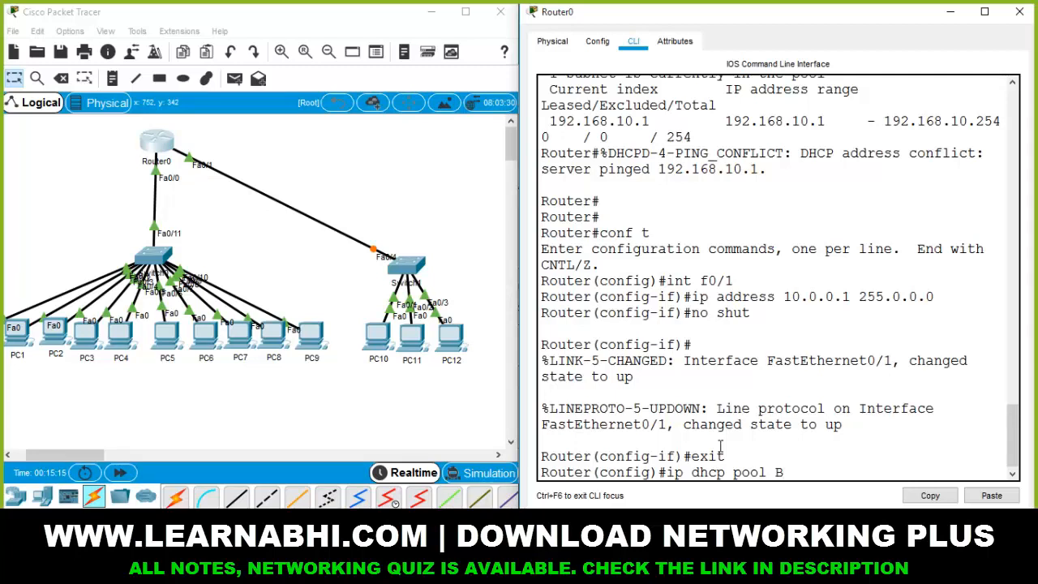
key("Return")
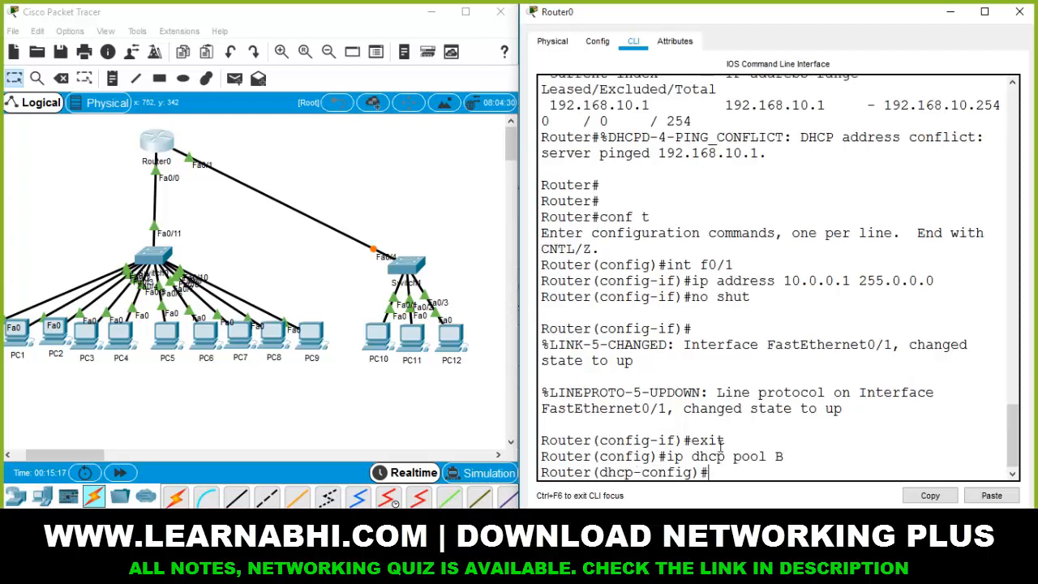
- Set DHCP pool B's network to 10.0.0.0 with subnet mask 255.0.0.0
type("network")
left_click_drag(785, 280, 852, 281)
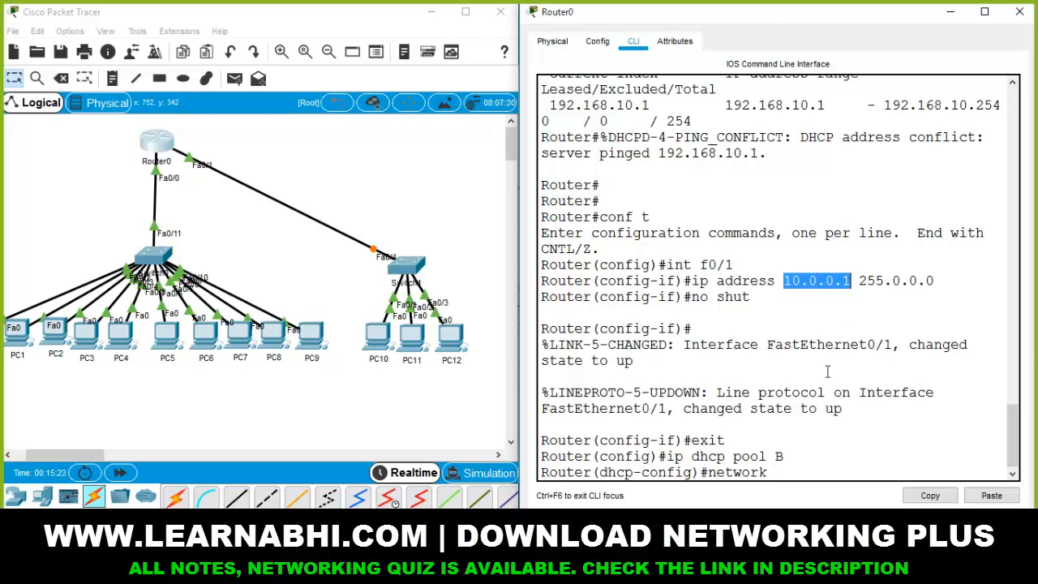
left_click(802, 470)
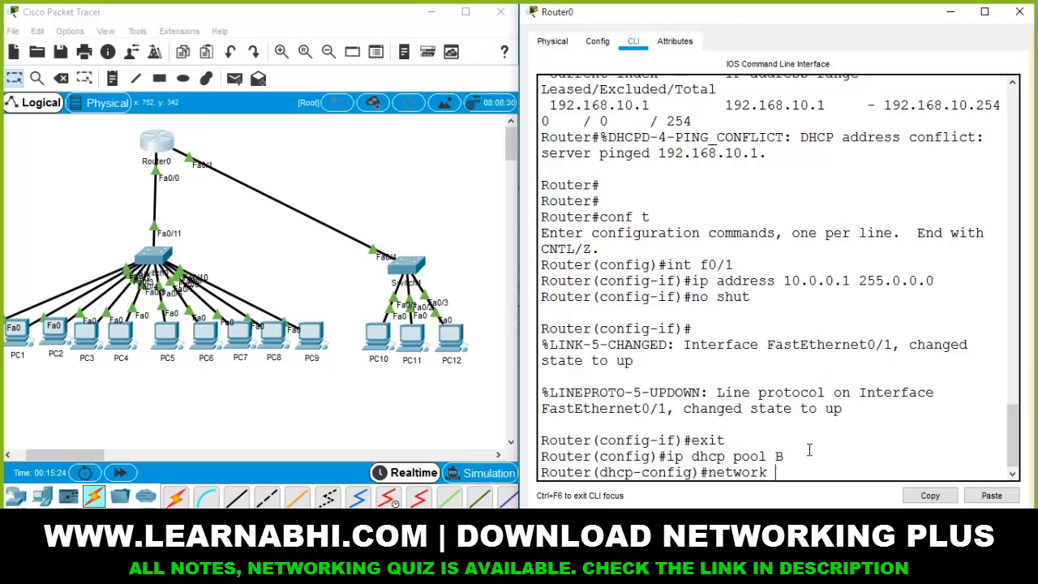
type("10.0.0.0 255.0.0.")
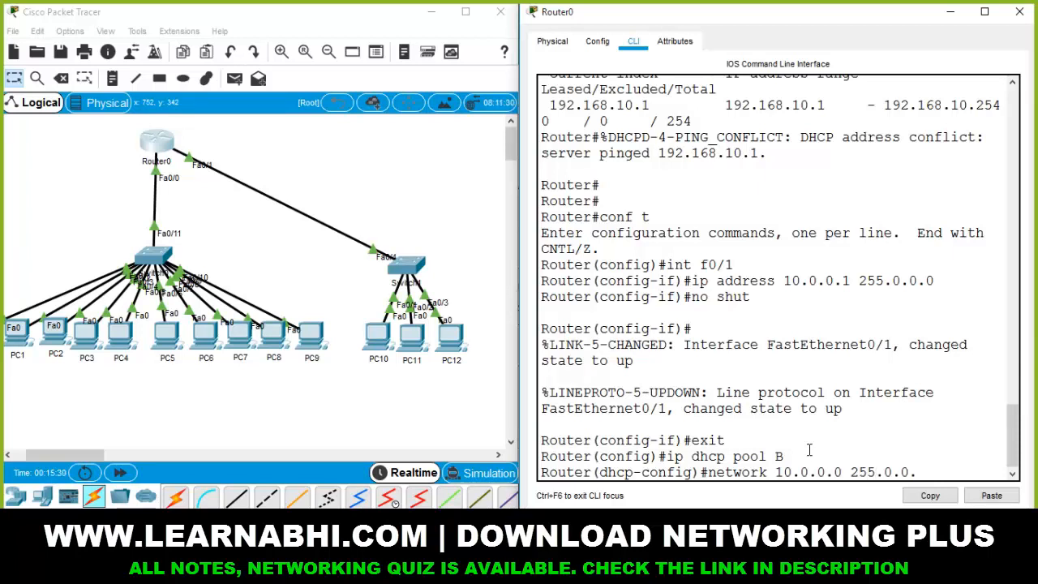
type("0")
key("Return")
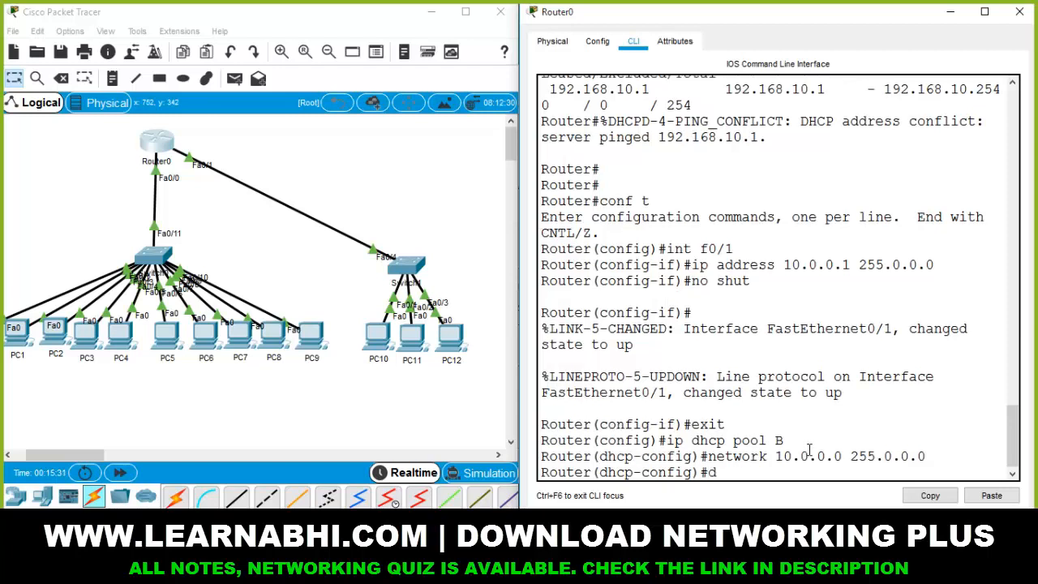
- Set DHCP pool B's default router to 10.0.0.1
type("default-r")
key("Tab")
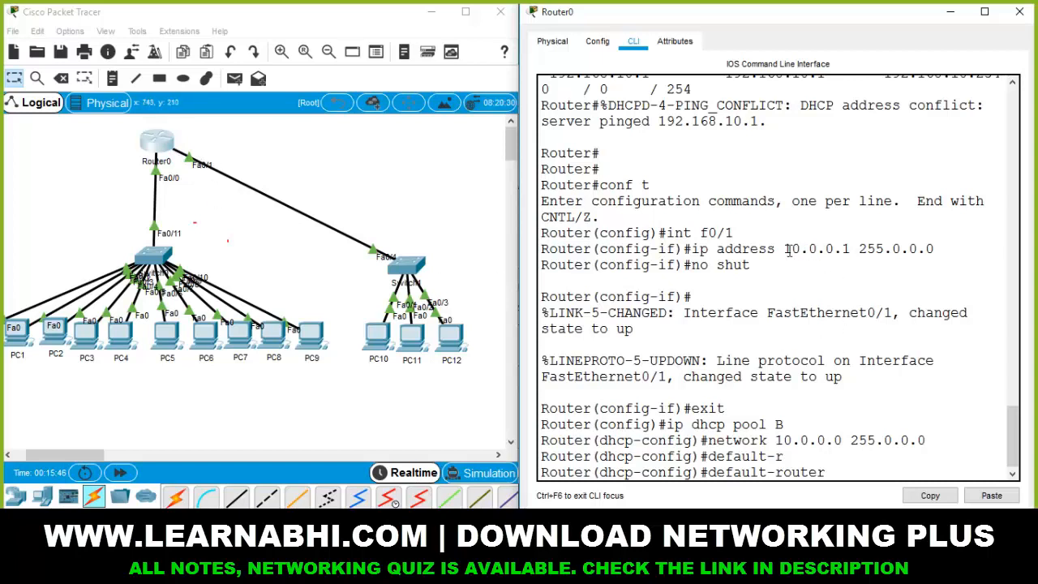
left_click_drag(784, 249, 851, 252)
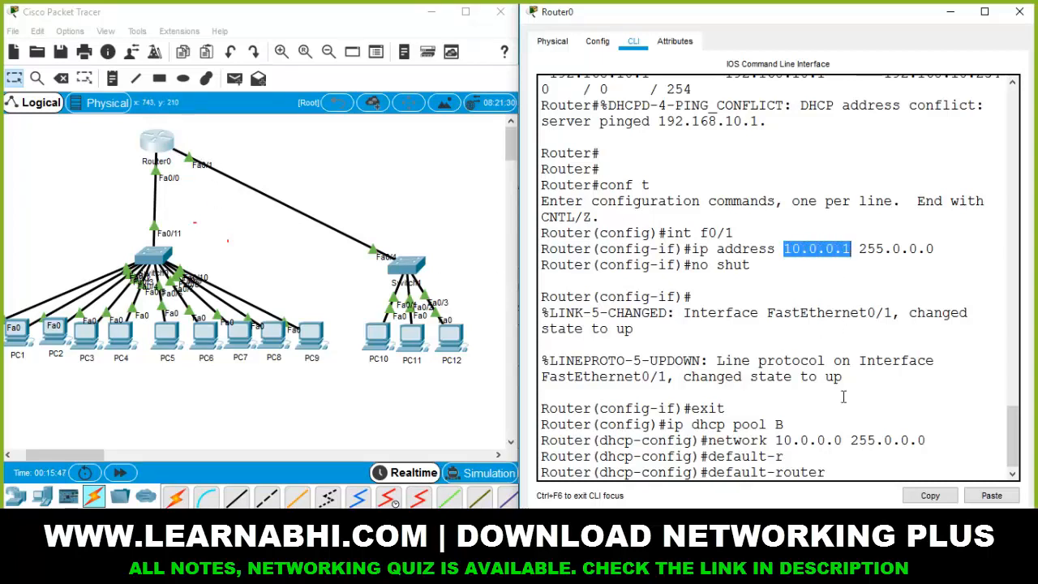
left_click(866, 474)
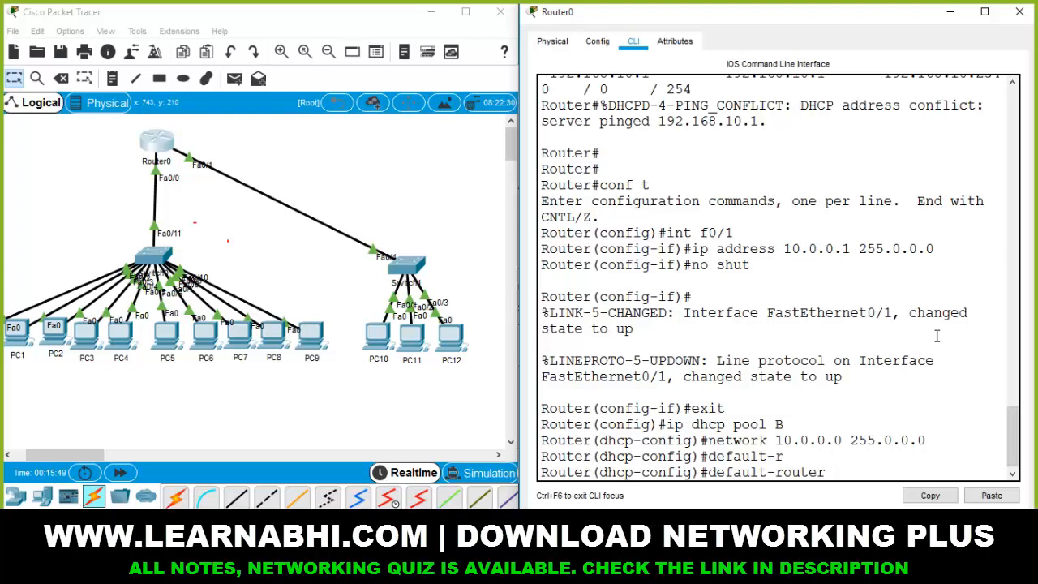
type("0.0.0.1")
key("Return")
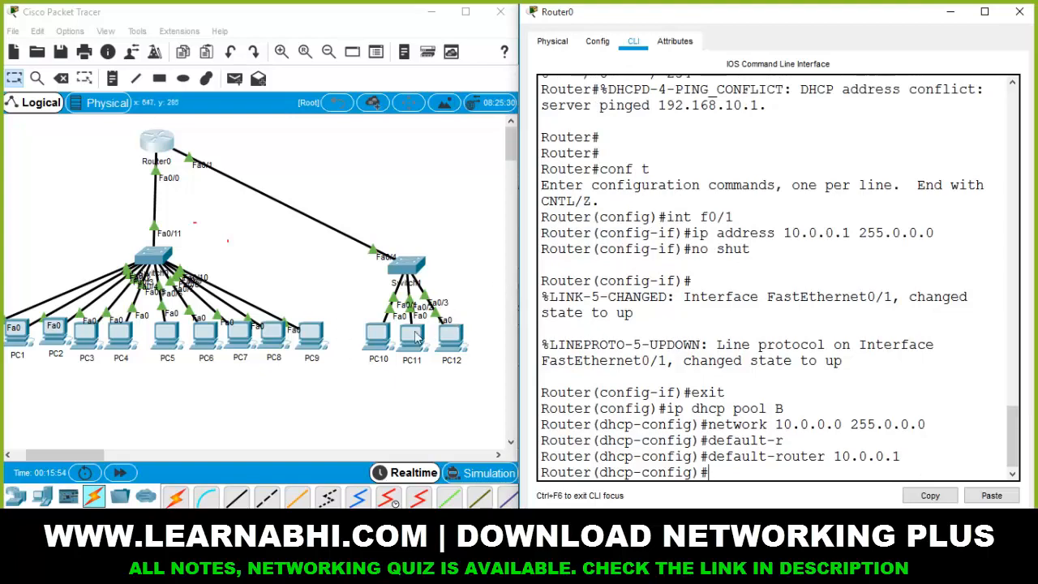
- Switch PC10's IPv4 configuration from static to DHCP so it requests its address from the router
left_click(382, 338)
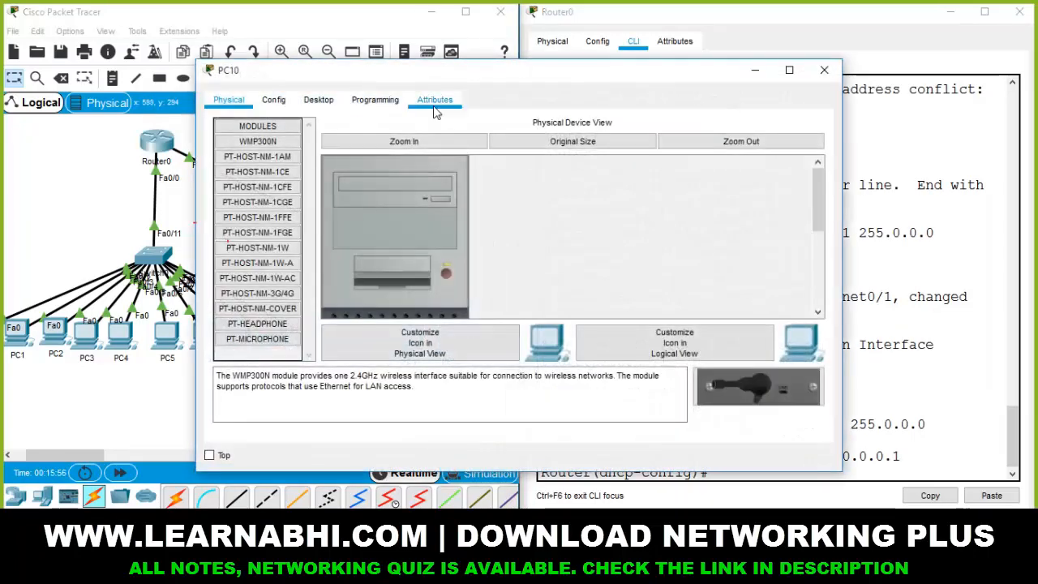
left_click_drag(466, 77, 768, 74)
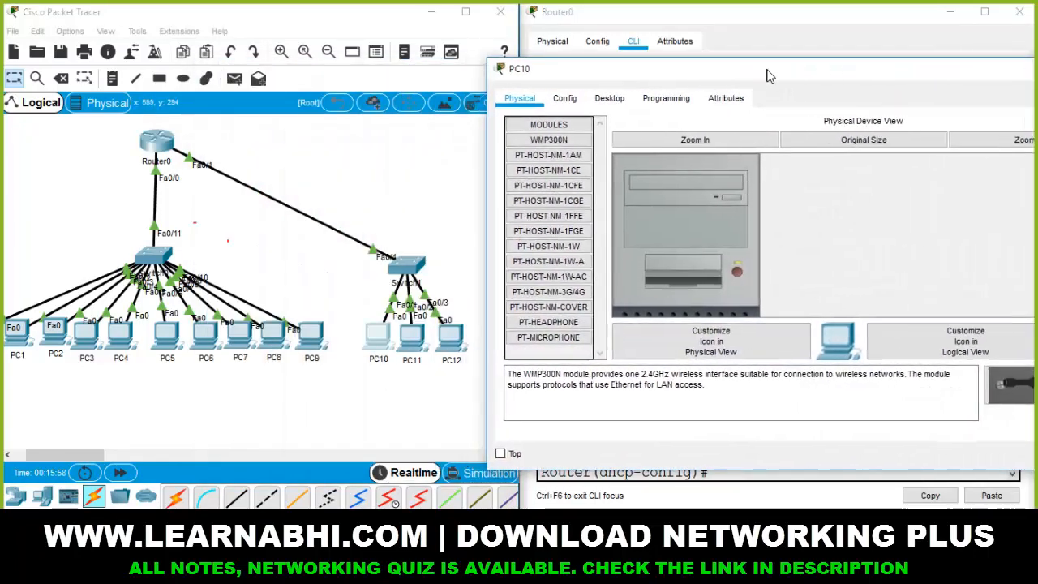
left_click(620, 96)
left_click(593, 141)
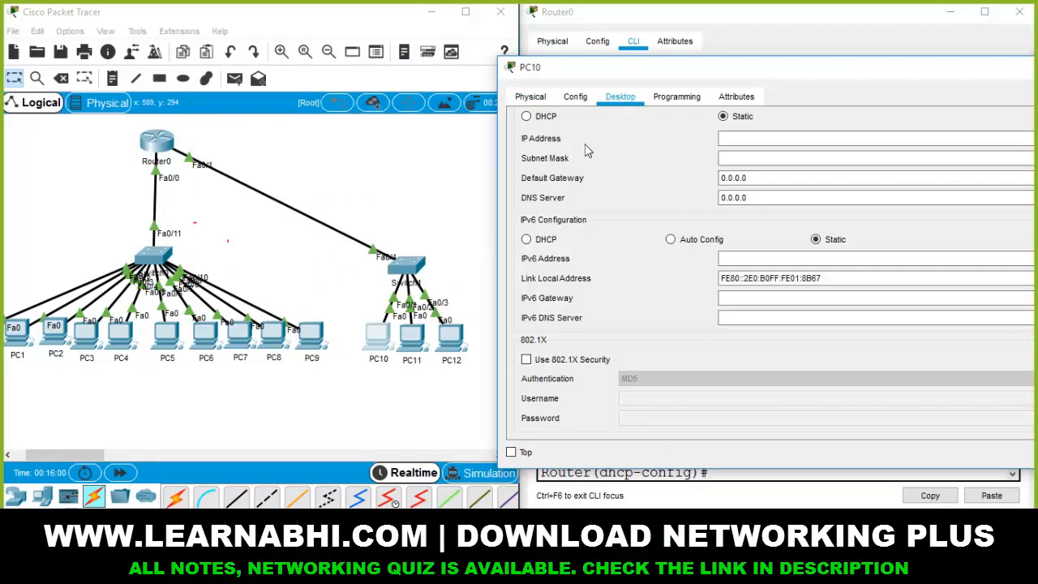
left_click(546, 117)
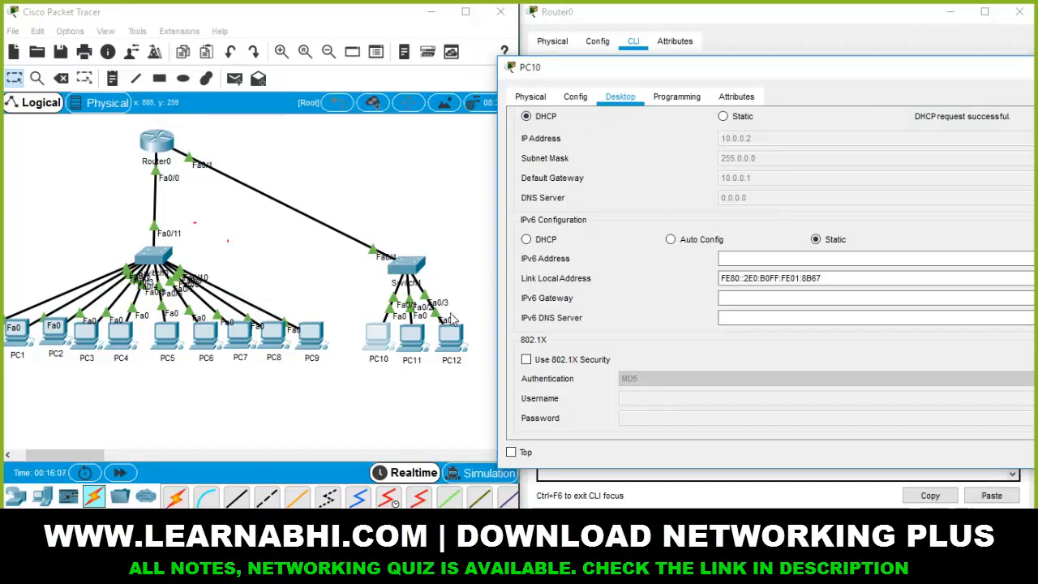
- Set PC11's IPv4 configuration to obtain its address through DHCP
left_click(411, 344)
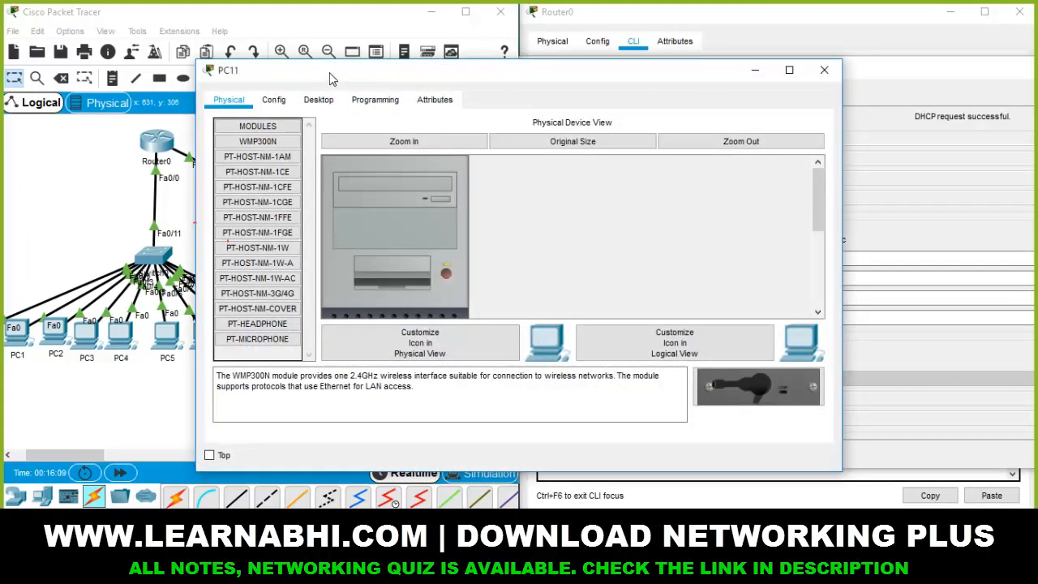
left_click_drag(333, 74, 707, 91)
left_click(694, 118)
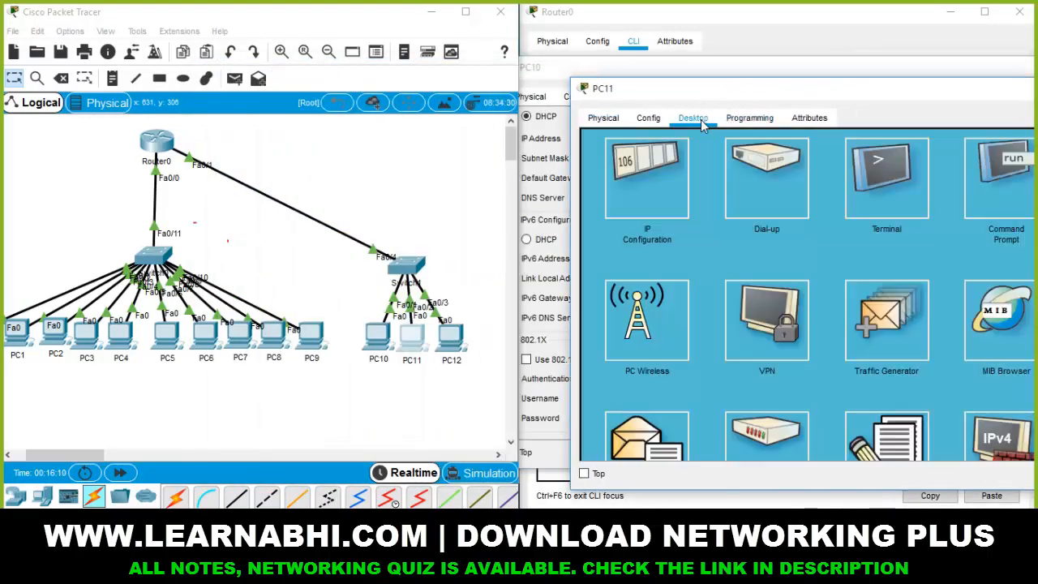
left_click(655, 180)
left_click(627, 138)
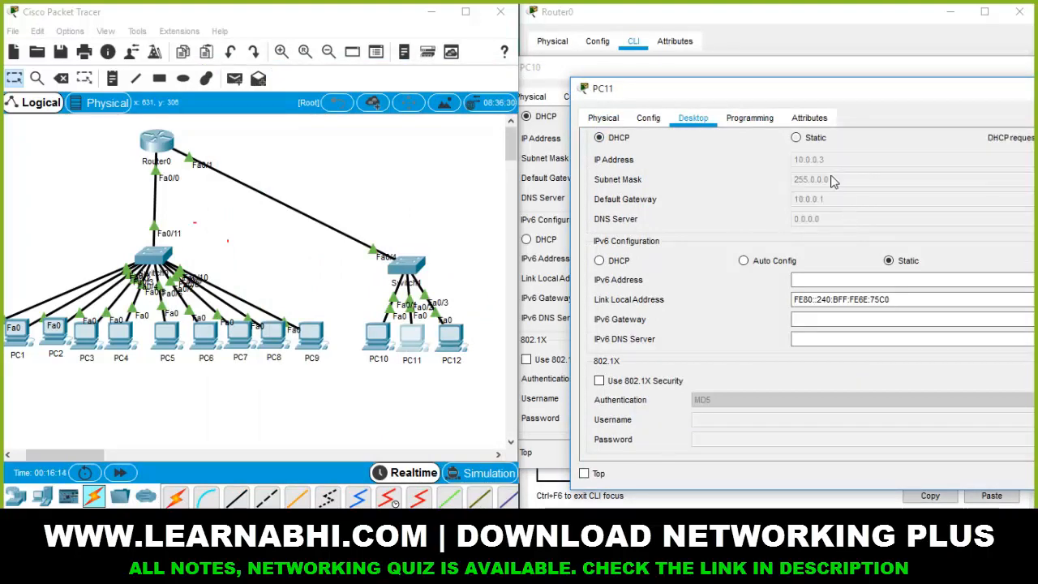
- Set PC12's IPv4 configuration to DHCP and close the open PC windows
left_click(452, 334)
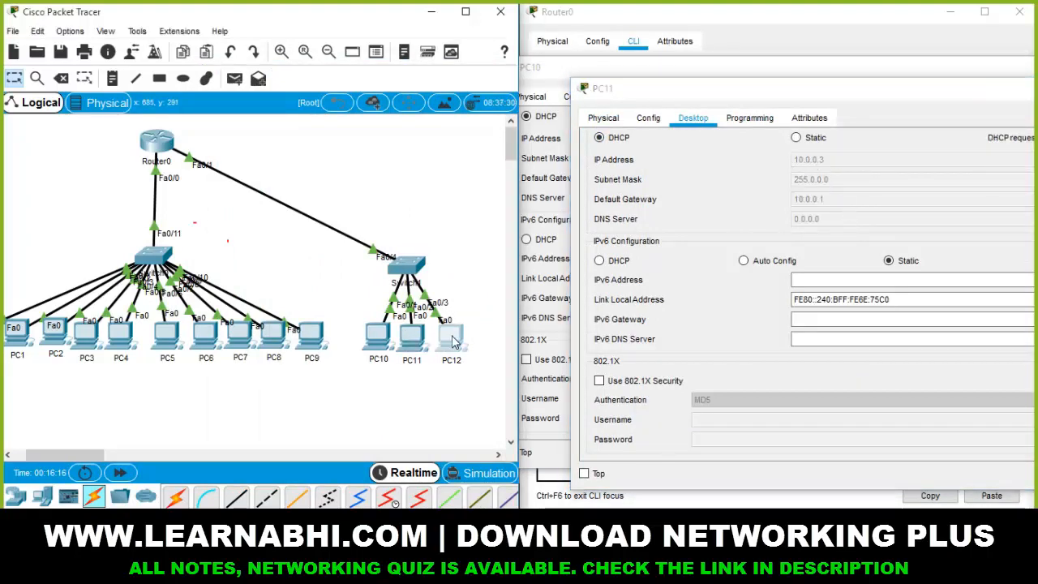
left_click_drag(312, 73, 722, 103)
left_click(729, 128)
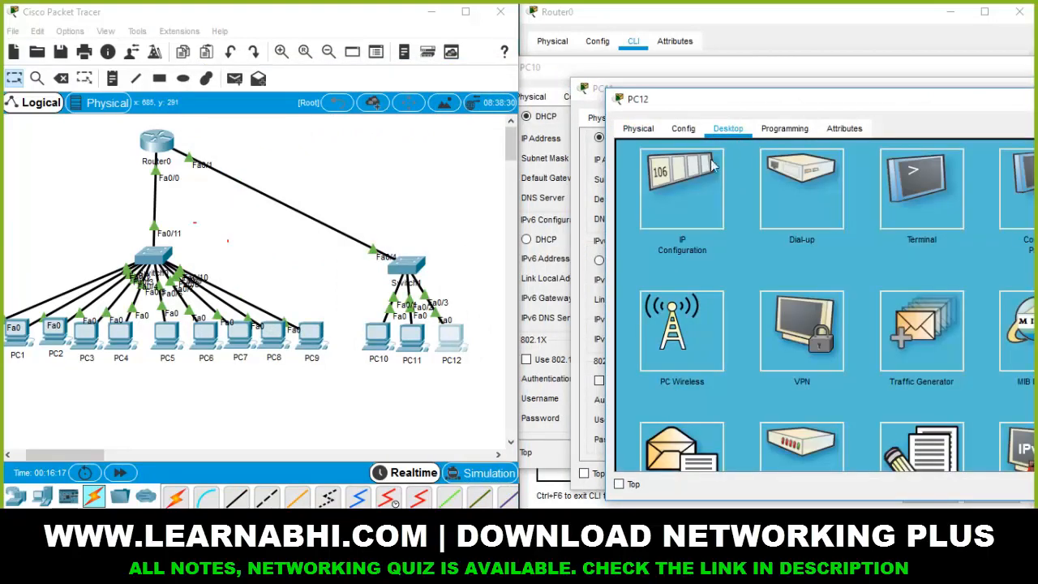
left_click(671, 184)
left_click(647, 149)
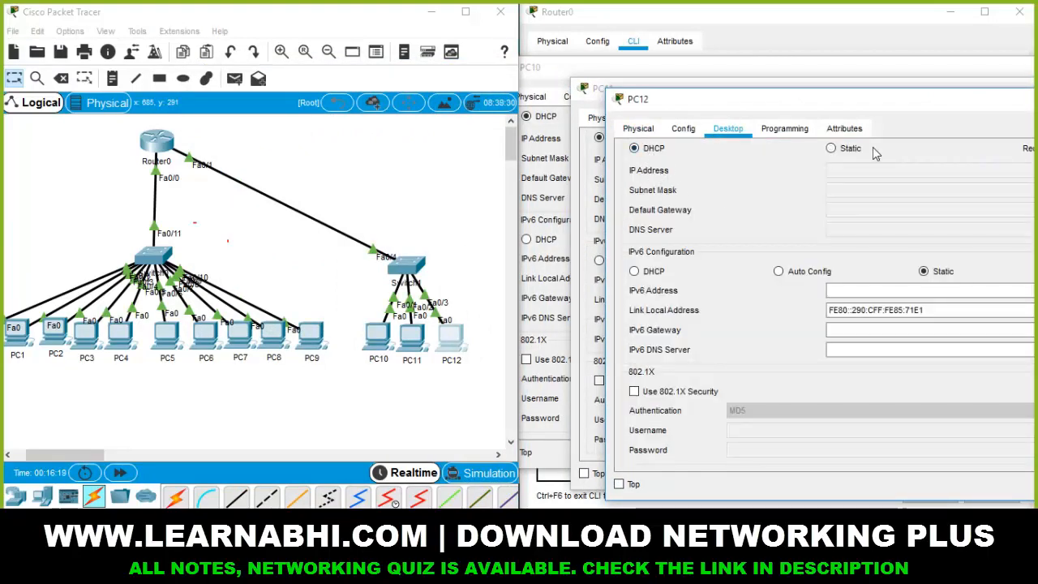
left_click_drag(865, 107, 795, 106)
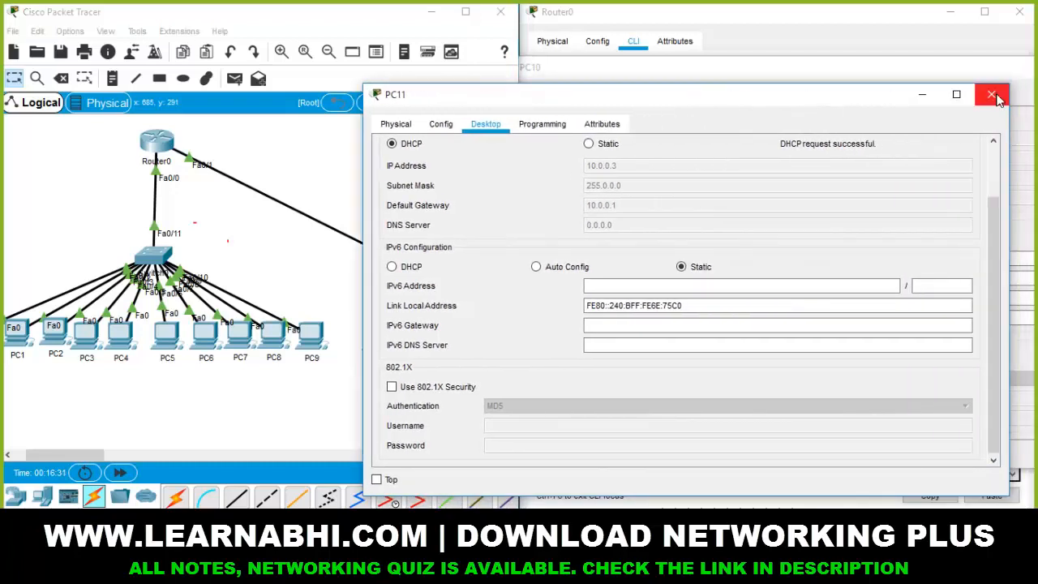
left_click(984, 92)
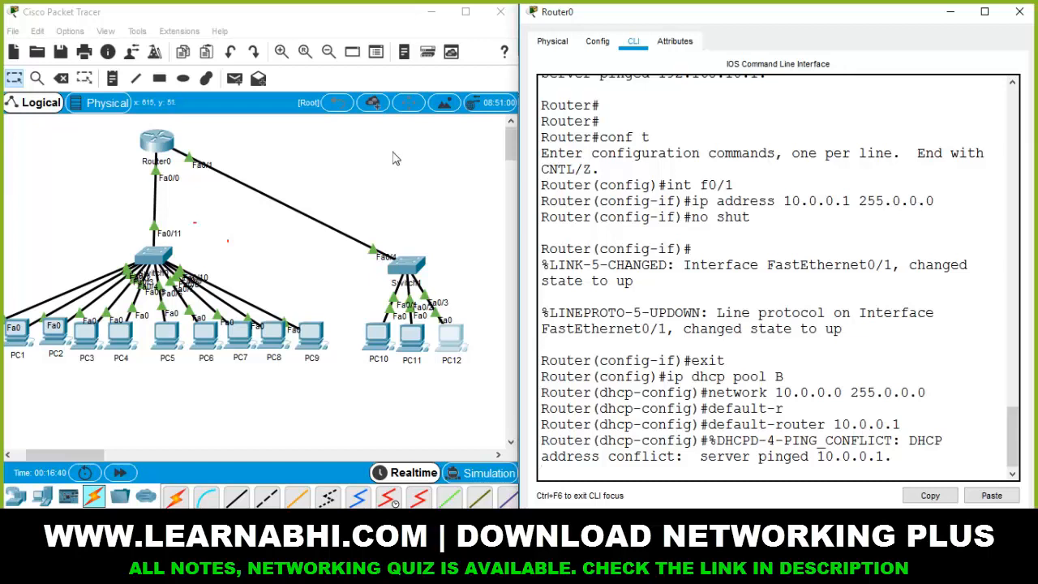
- Shift PC0 through PC9 together slightly to the right in the topology and nudge Switch1 right to sit above PC11
left_click_drag(220, 121, 112, 179)
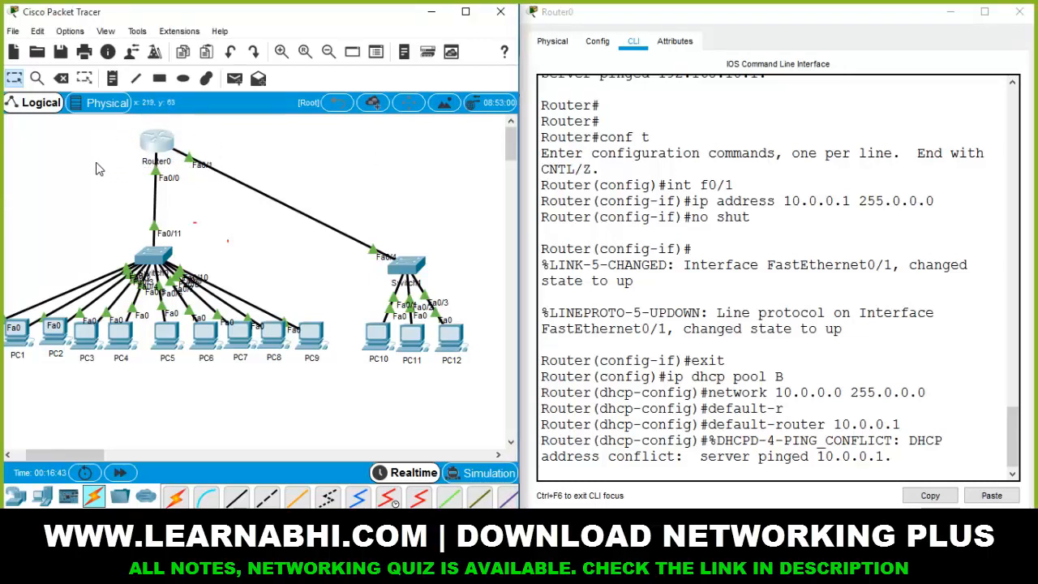
left_click(96, 168)
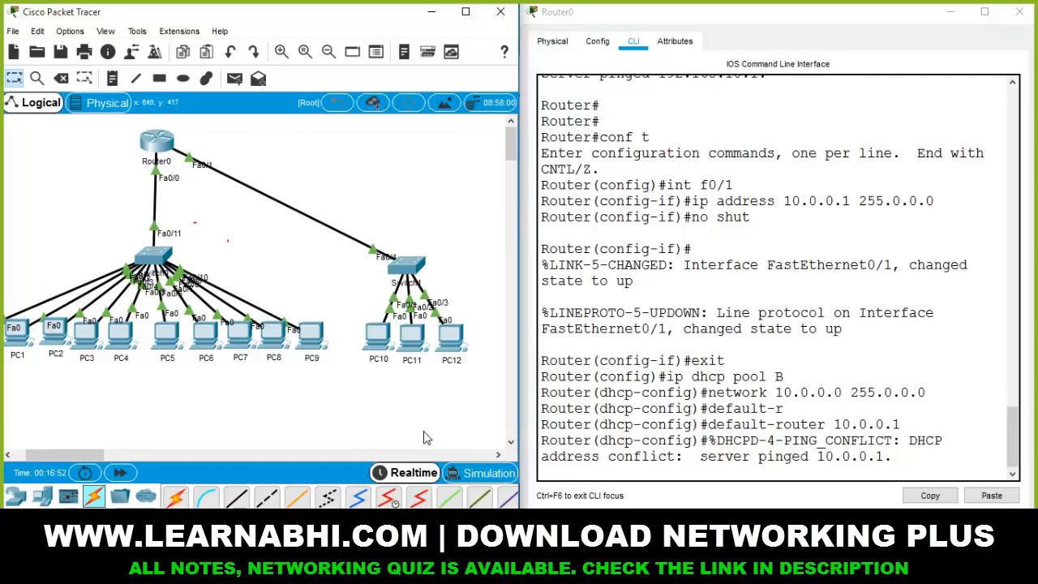
left_click_drag(60, 452, 56, 452)
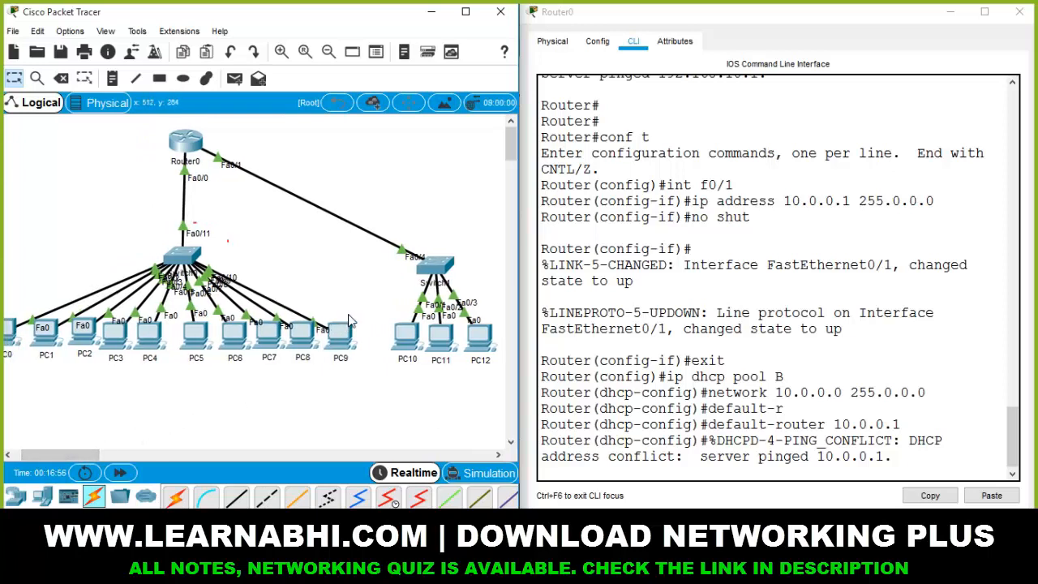
left_click_drag(361, 299, 5, 412)
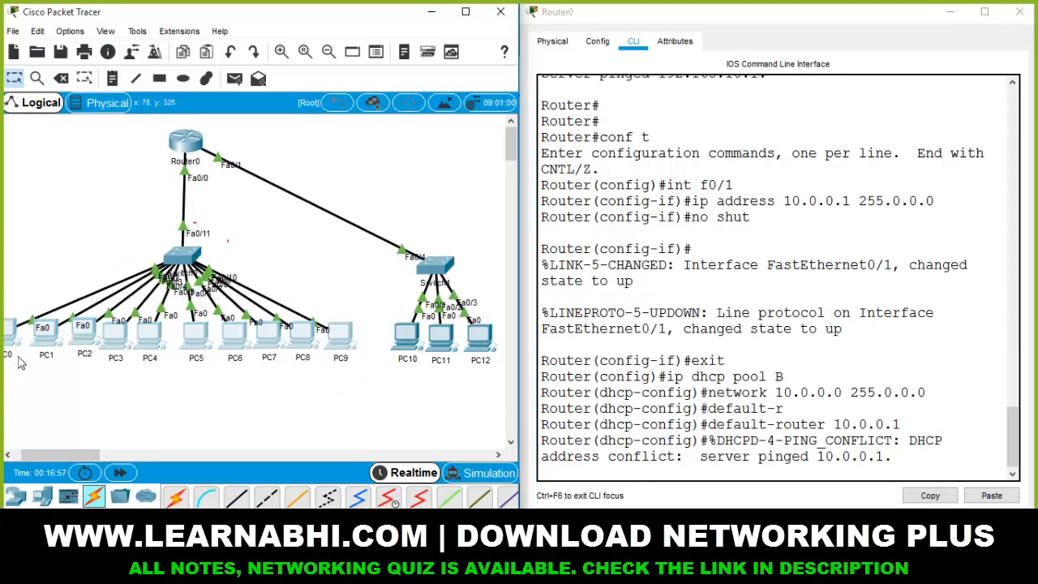
left_click_drag(11, 345, 33, 345)
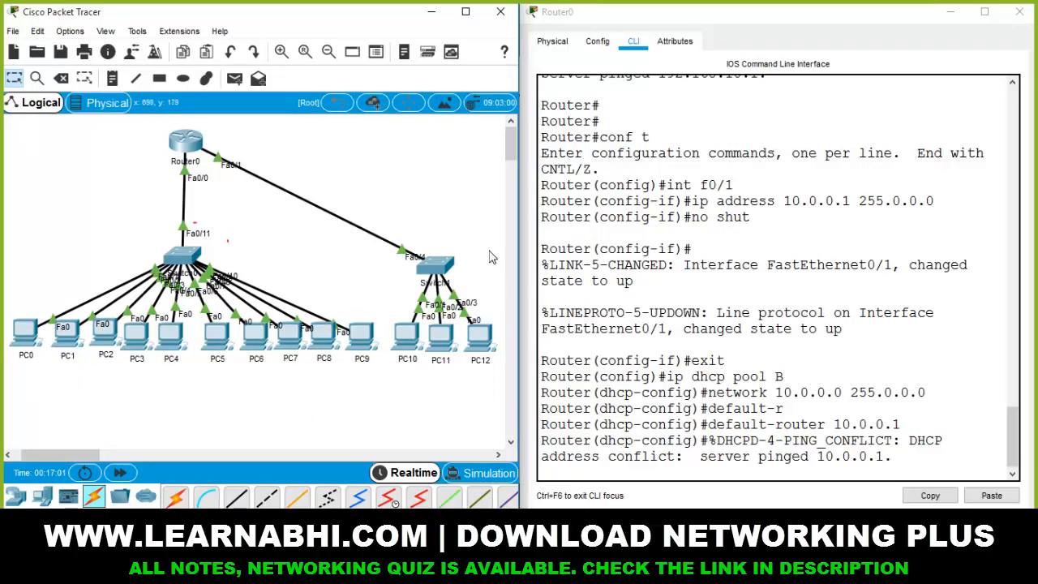
left_click_drag(446, 268, 454, 270)
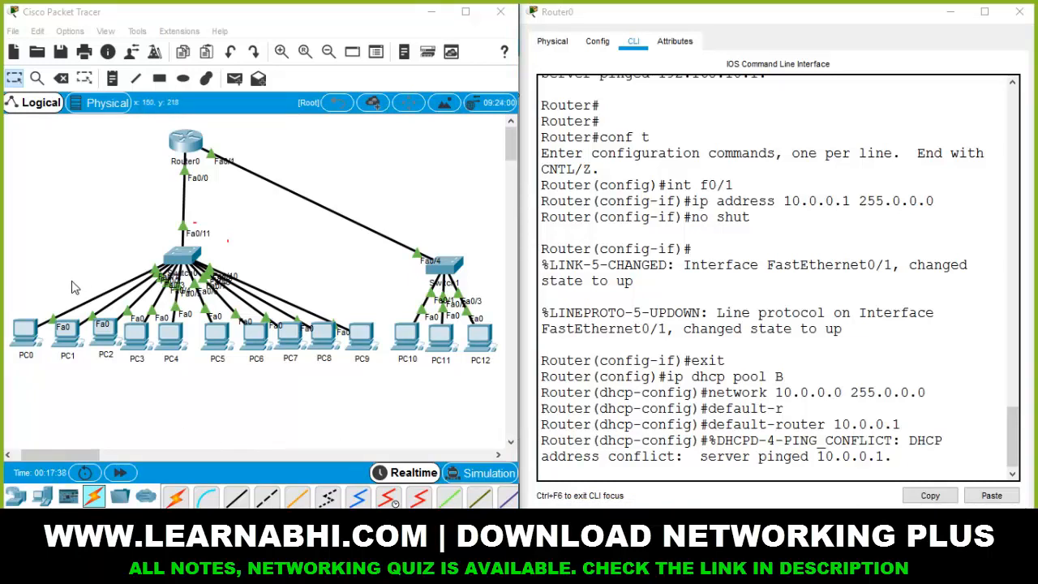
- Test connectivity between the two networks by pinging 10.0.0.2 from PC0's command prompt
left_click(24, 344)
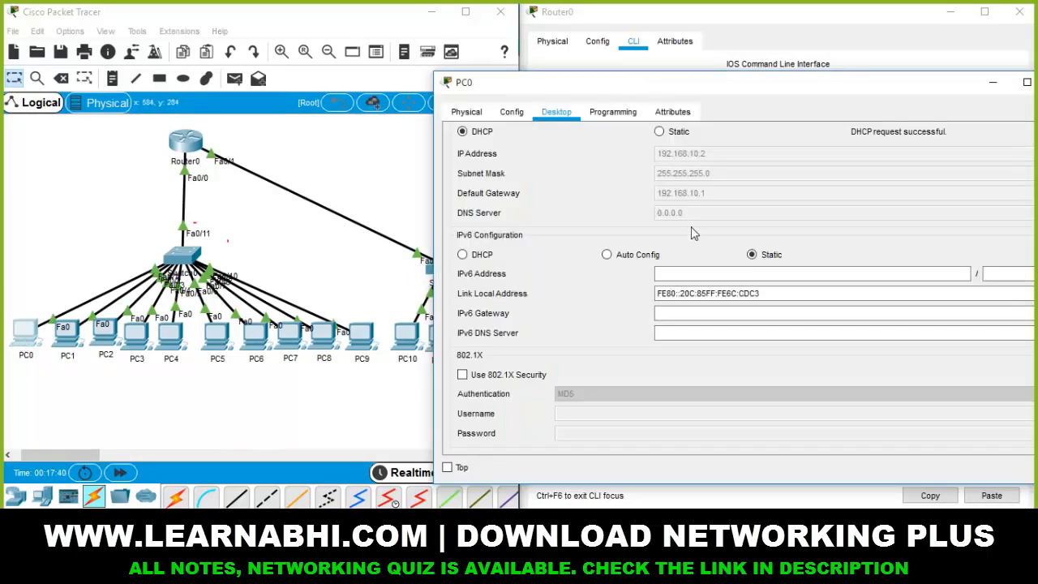
left_click_drag(568, 81, 661, 100)
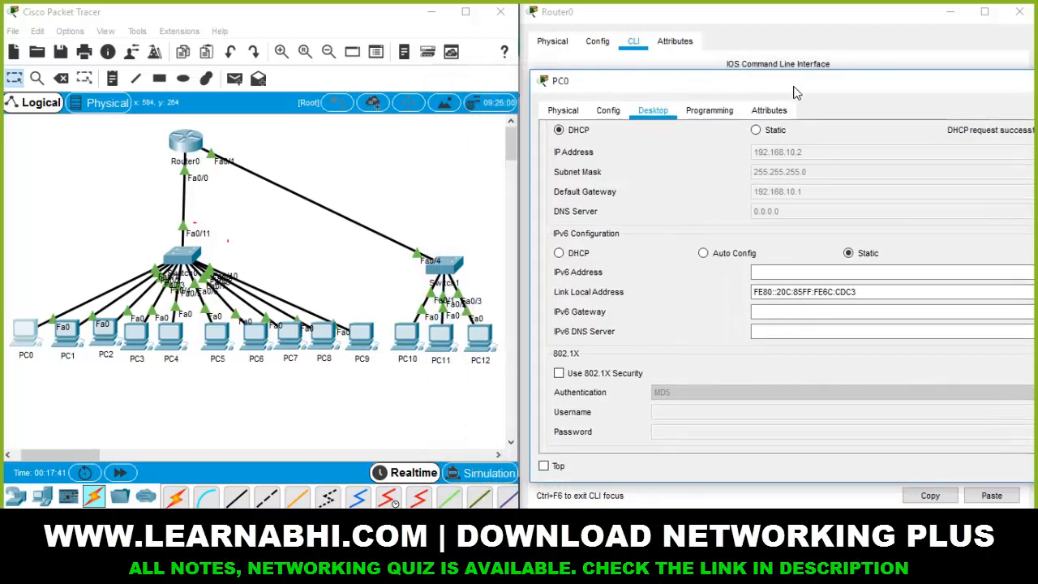
left_click_drag(795, 91, 622, 97)
scroll(911, 190, "up", 3)
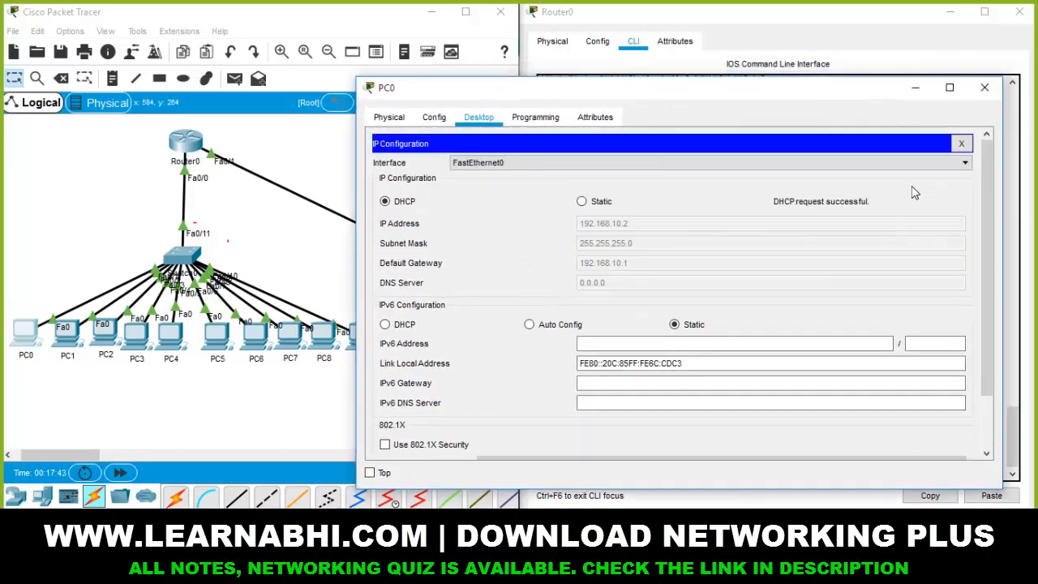
left_click(962, 146)
left_click(789, 195)
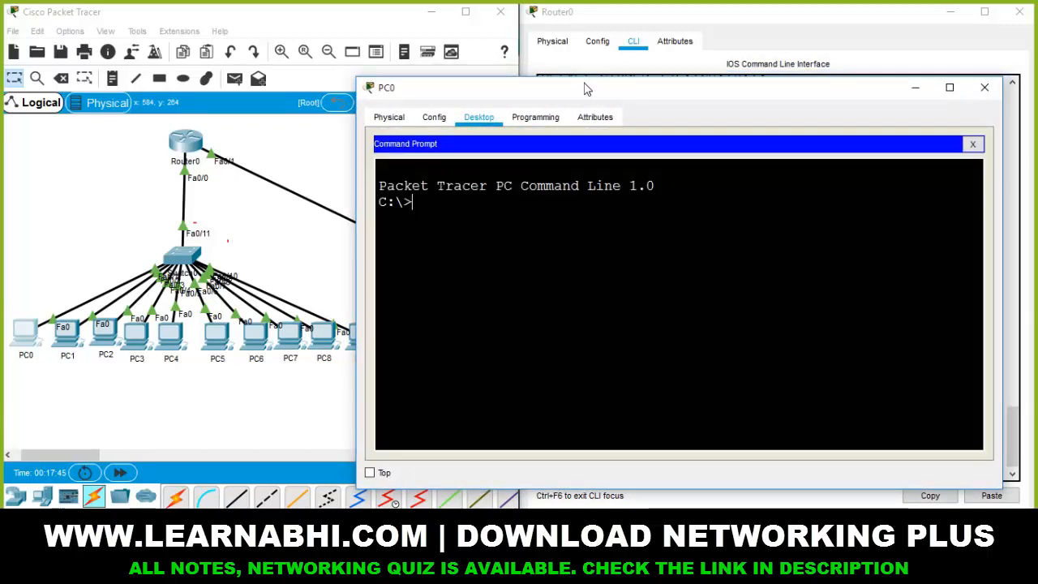
left_click_drag(587, 90, 767, 93)
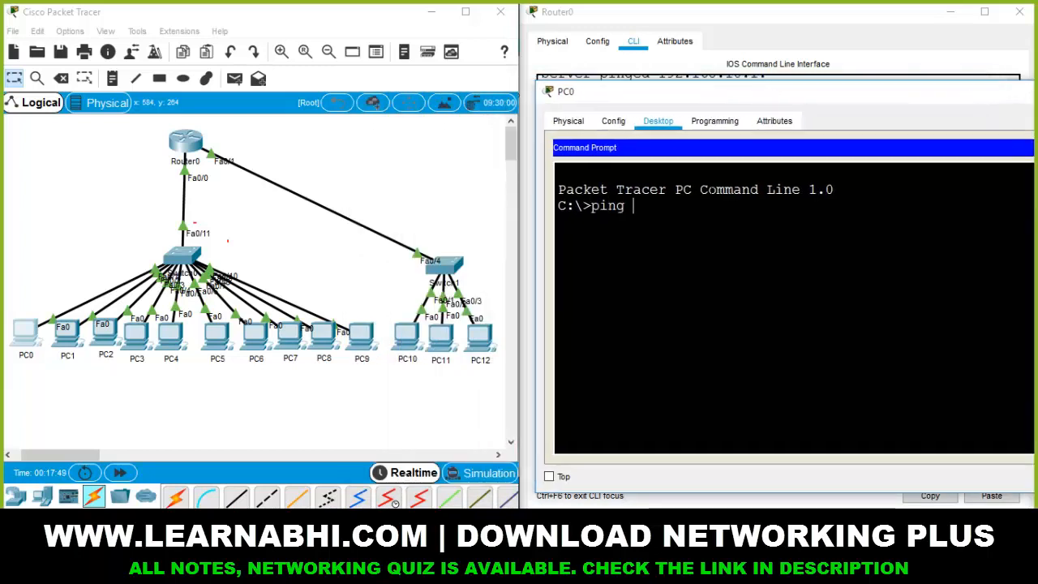
type("ping 10.0.0.2")
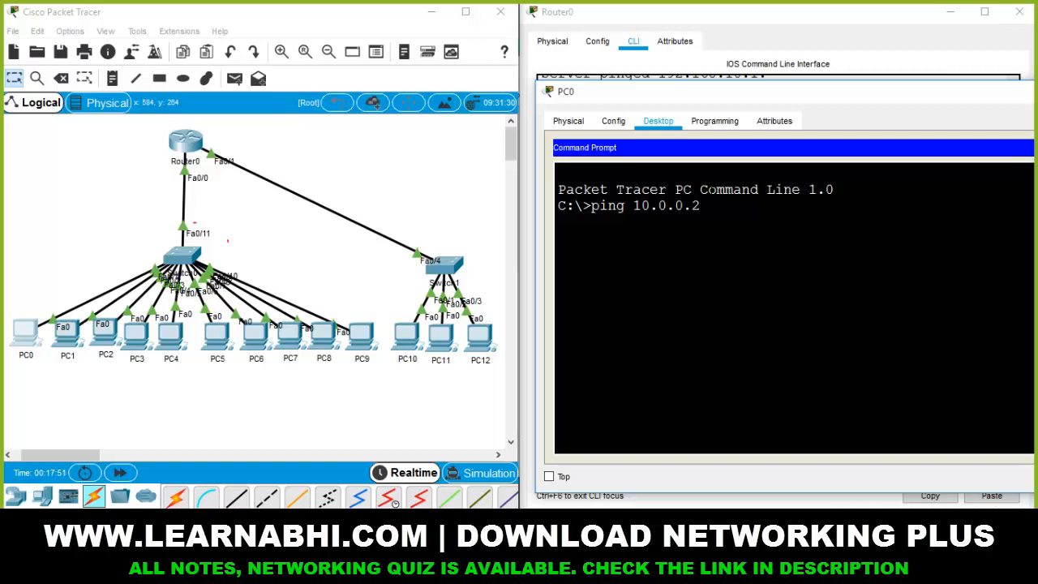
key("Return")
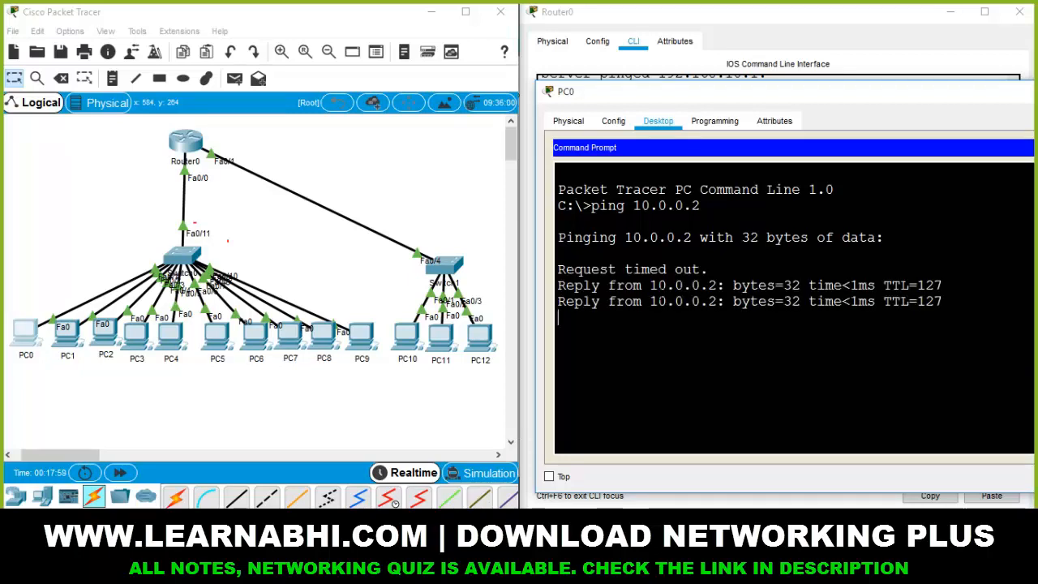
- Highlight the reply lines from 10.0.0.2 in PC0's ping output to examine them
left_click_drag(557, 285, 943, 318)
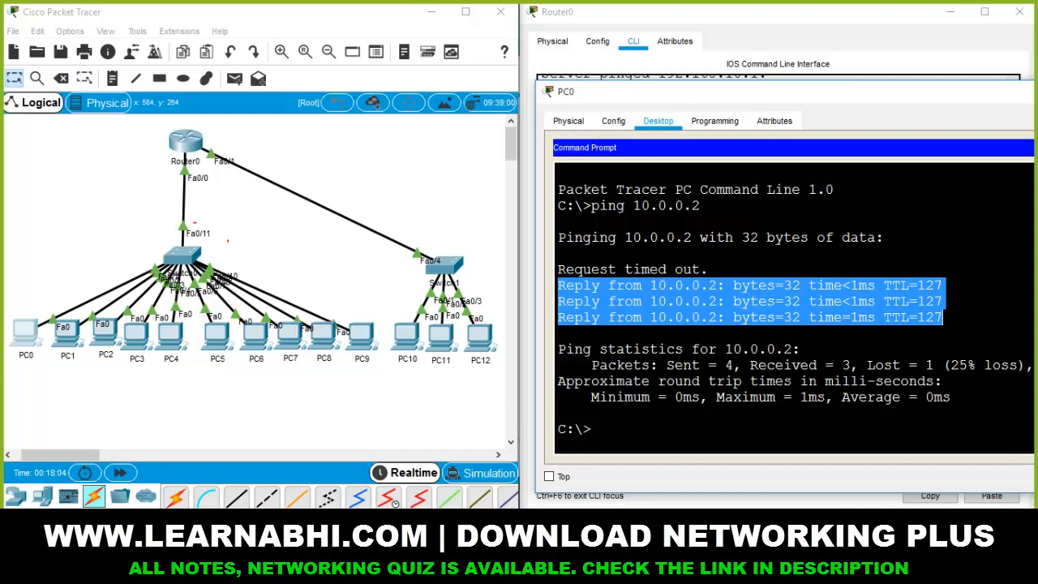
left_click(558, 333)
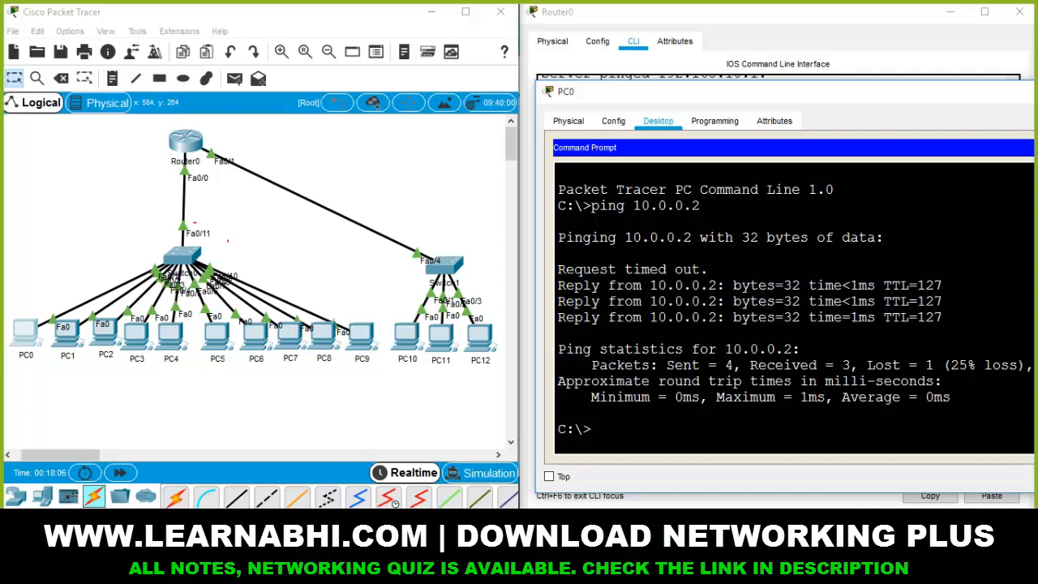
left_click_drag(558, 279, 944, 320)
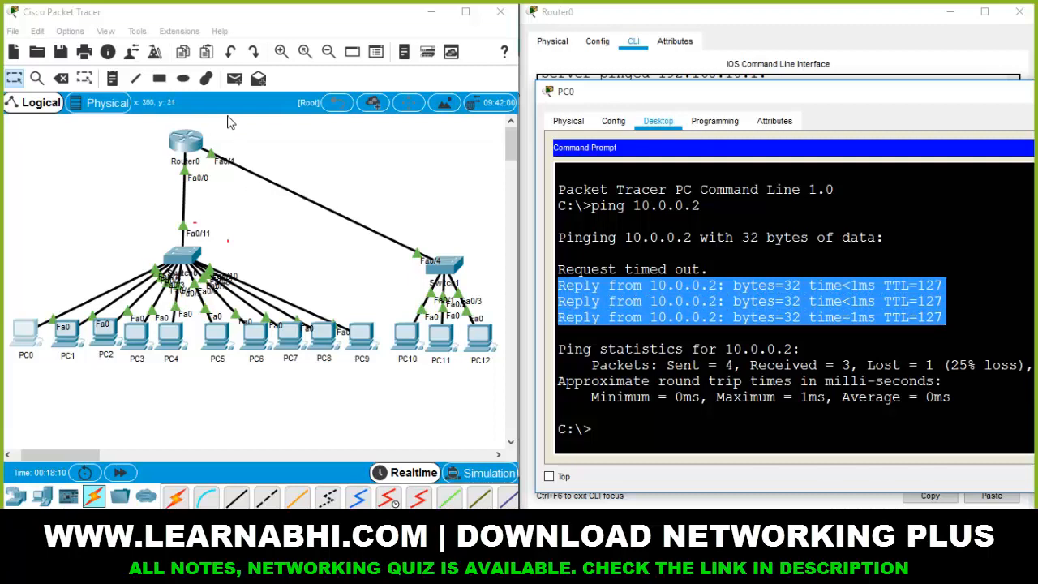
left_click(899, 315)
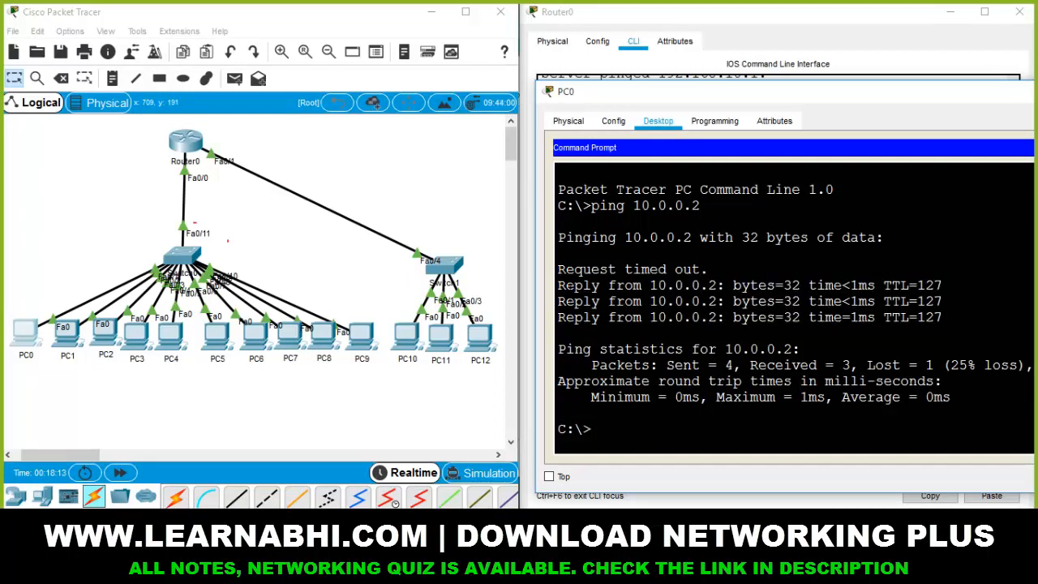
left_click_drag(558, 279, 557, 328)
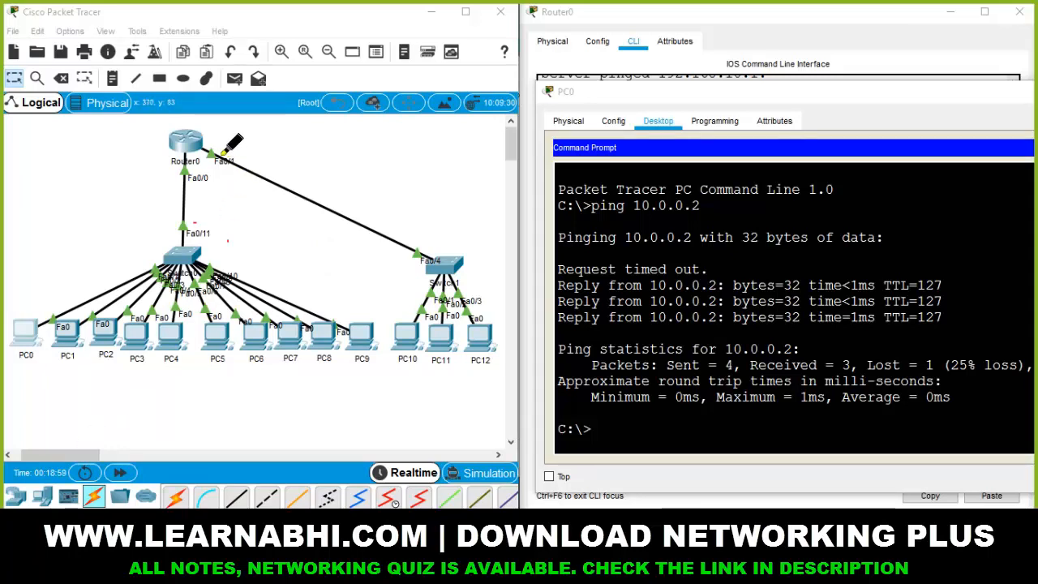
mouse_move(198, 149)
left_mouse_down()
mouse_move(333, 229)
mouse_move(437, 267)
left_mouse_up()
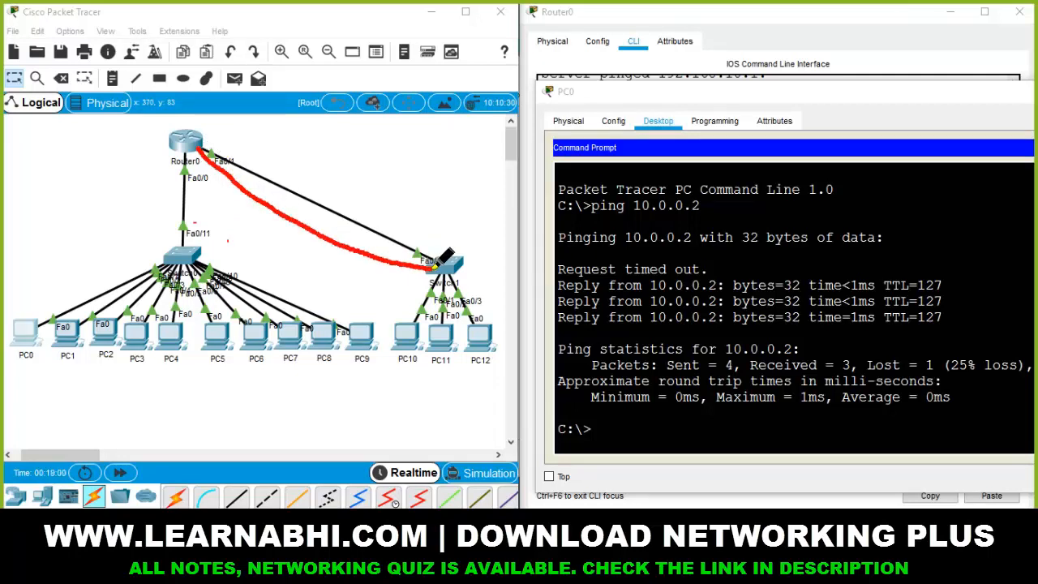
left_click_drag(191, 144, 188, 251)
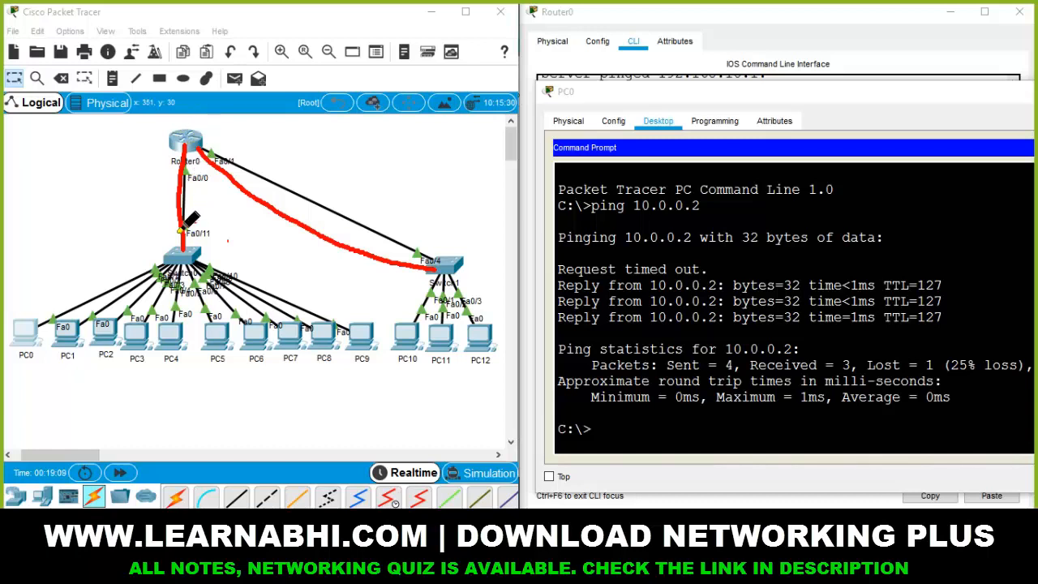
left_click_drag(171, 231, 197, 223)
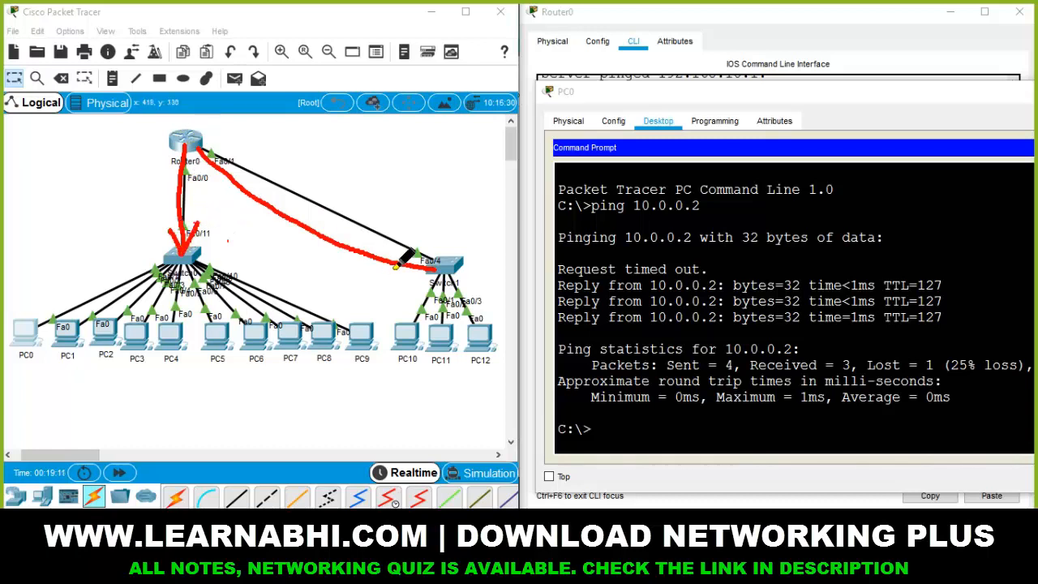
mouse_move(428, 235)
left_mouse_down()
mouse_move(443, 271)
mouse_move(392, 296)
left_mouse_up()
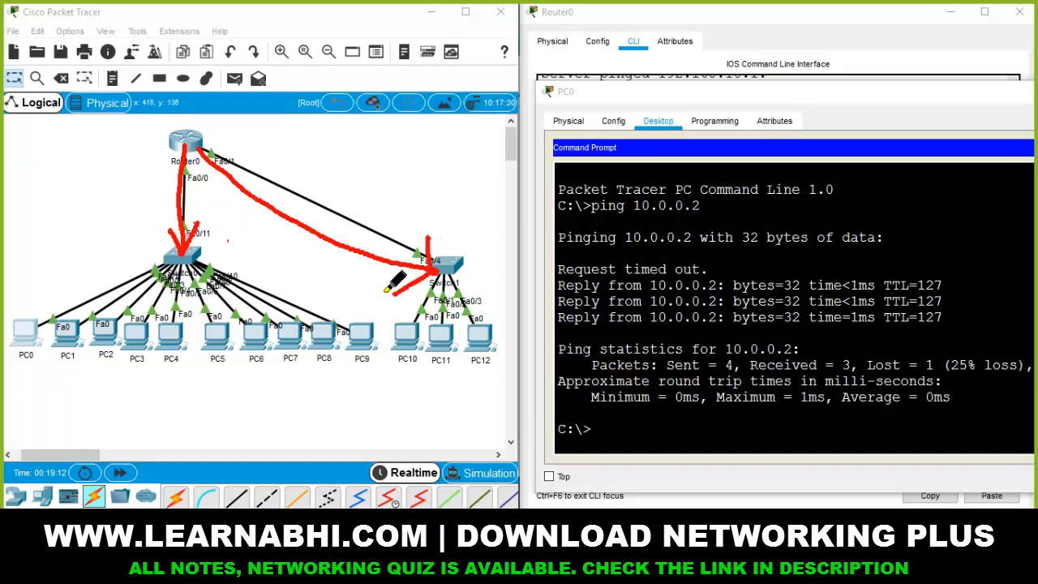
mouse_move(404, 134)
left_mouse_down()
mouse_move(404, 167)
mouse_move(390, 133)
left_mouse_up()
mouse_move(381, 145)
left_mouse_down()
mouse_move(406, 155)
mouse_move(376, 165)
left_mouse_up()
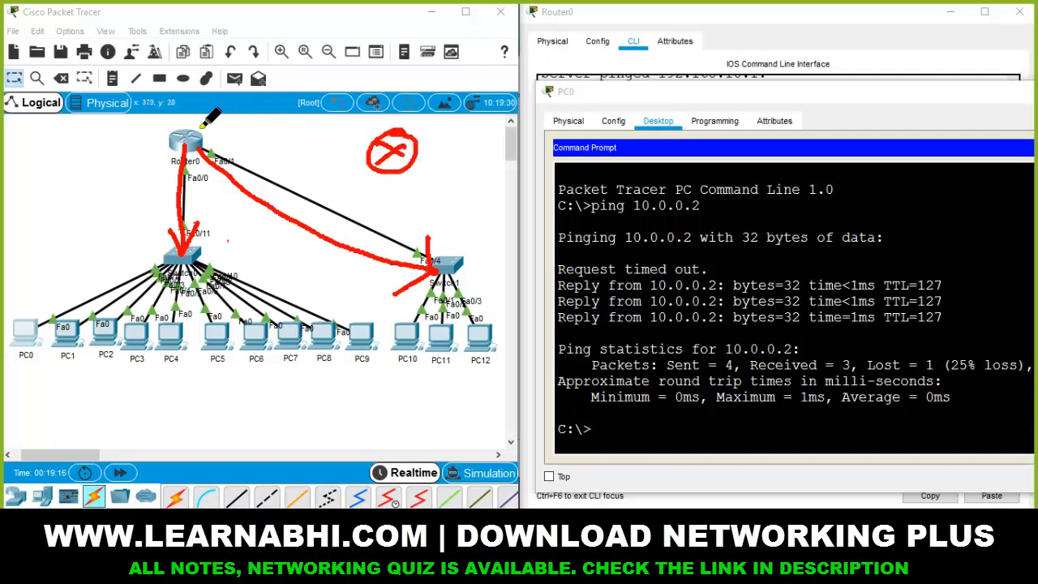
- Annotate the topology with a link from Router0 through the circled remote router to a sketched remote network, and encircle that network
mouse_move(188, 134)
left_mouse_down()
mouse_move(469, 168)
mouse_move(469, 197)
left_mouse_up()
mouse_move(478, 160)
left_mouse_down()
mouse_move(496, 154)
mouse_move(487, 203)
mouse_move(468, 209)
mouse_move(566, 154)
mouse_move(576, 182)
mouse_move(557, 216)
left_mouse_up()
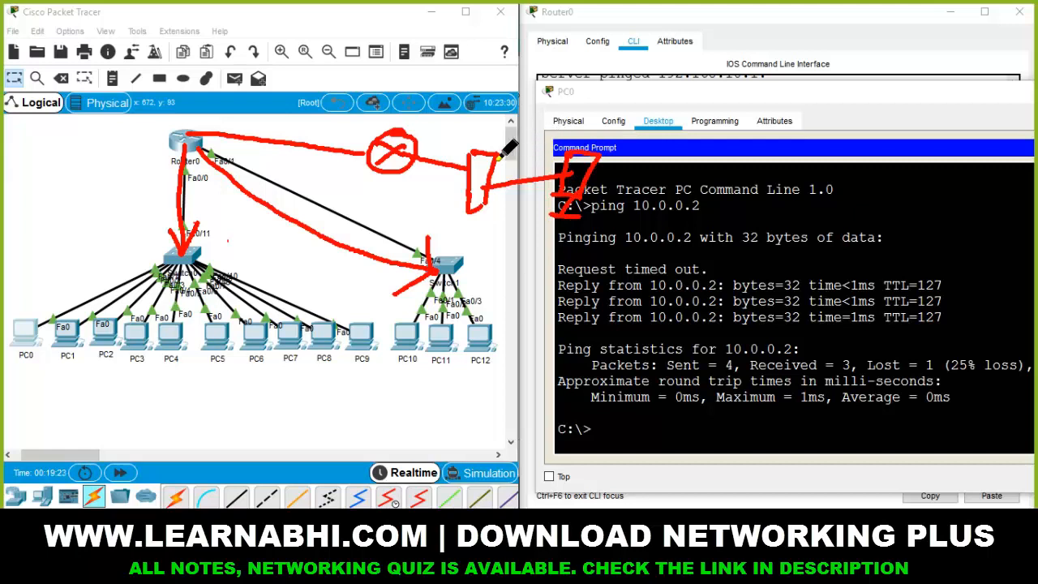
mouse_move(497, 161)
left_mouse_down()
mouse_move(586, 101)
mouse_move(606, 108)
left_mouse_up()
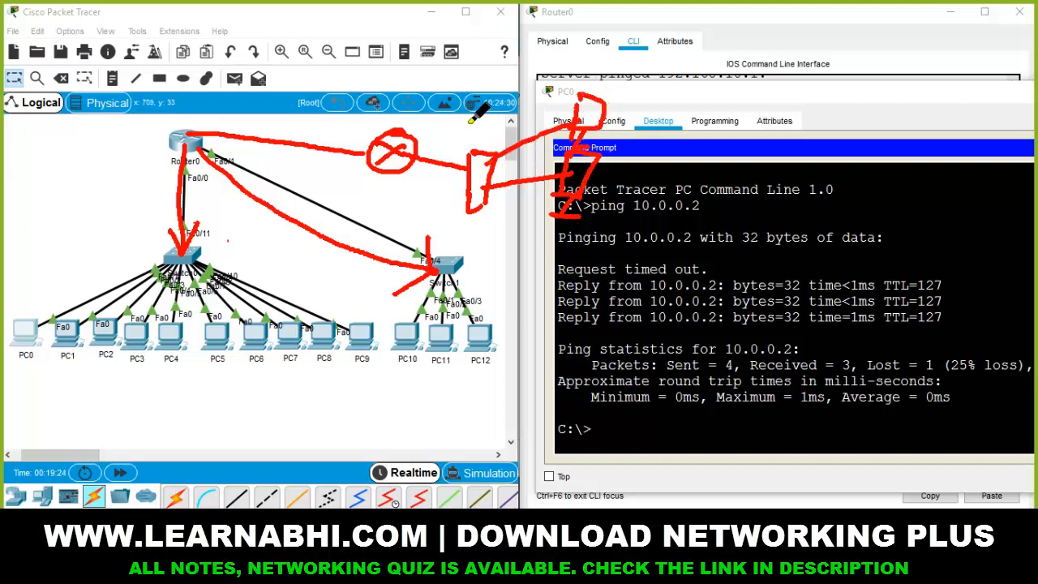
mouse_move(532, 81)
left_mouse_down()
mouse_move(543, 263)
mouse_move(413, 138)
left_mouse_up()
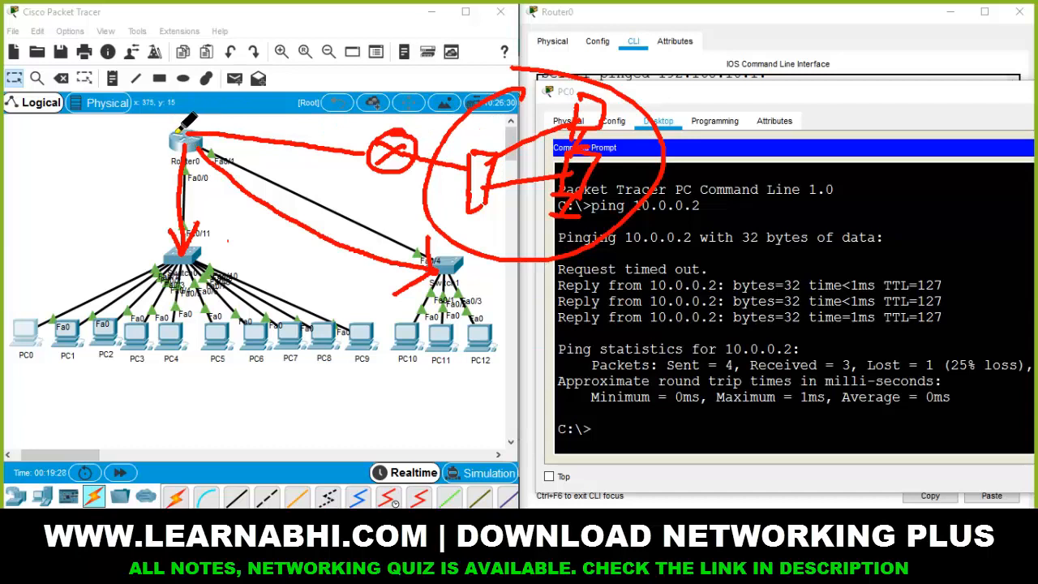
left_click_drag(205, 137, 431, 253)
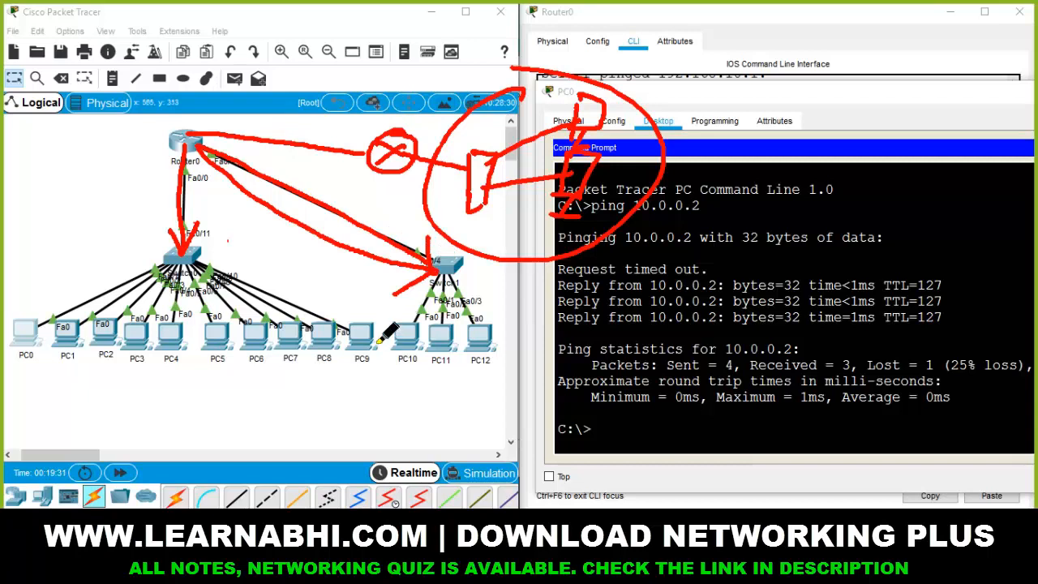
- Draw two tick marks below the PCs on the topology and clear the annotations
left_click(113, 370)
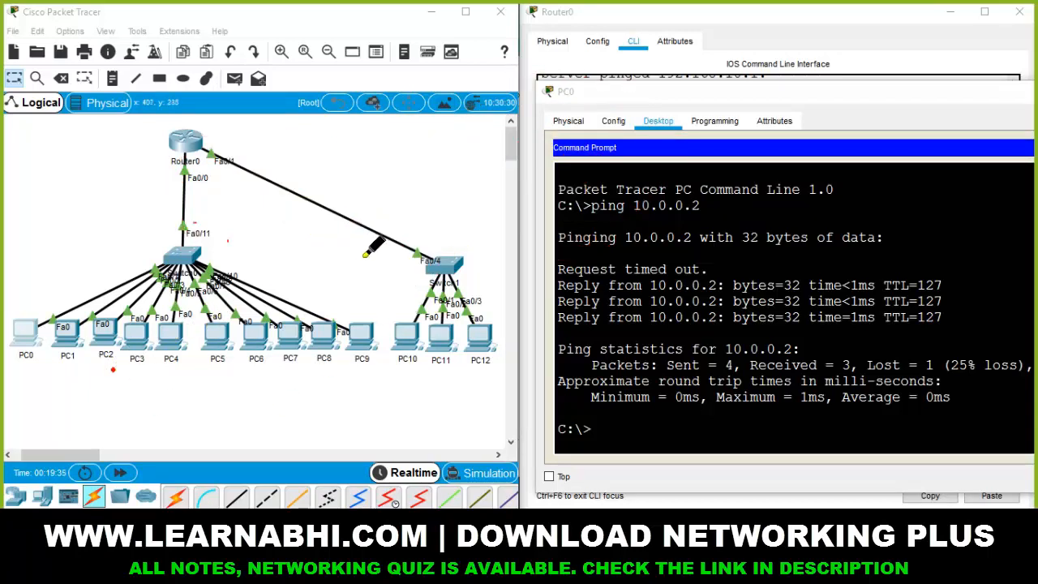
left_click_drag(149, 398, 353, 369)
mouse_move(214, 385)
left_mouse_down()
mouse_move(233, 415)
mouse_move(412, 375)
left_mouse_up()
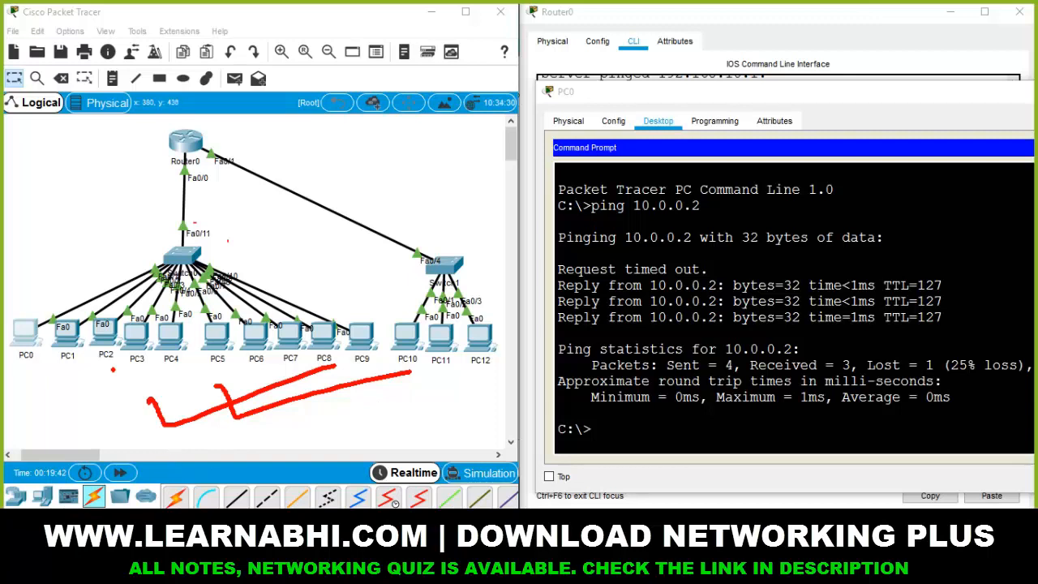
key("Escape")
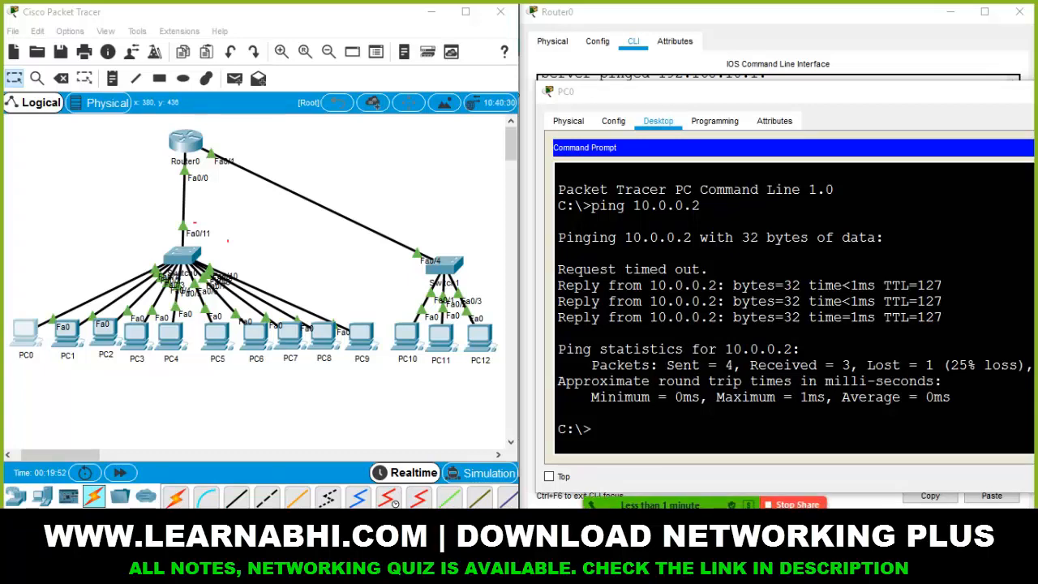
- Review the Zoom meeting's participant list, moving its window aside, and minimize it
left_click(633, 528)
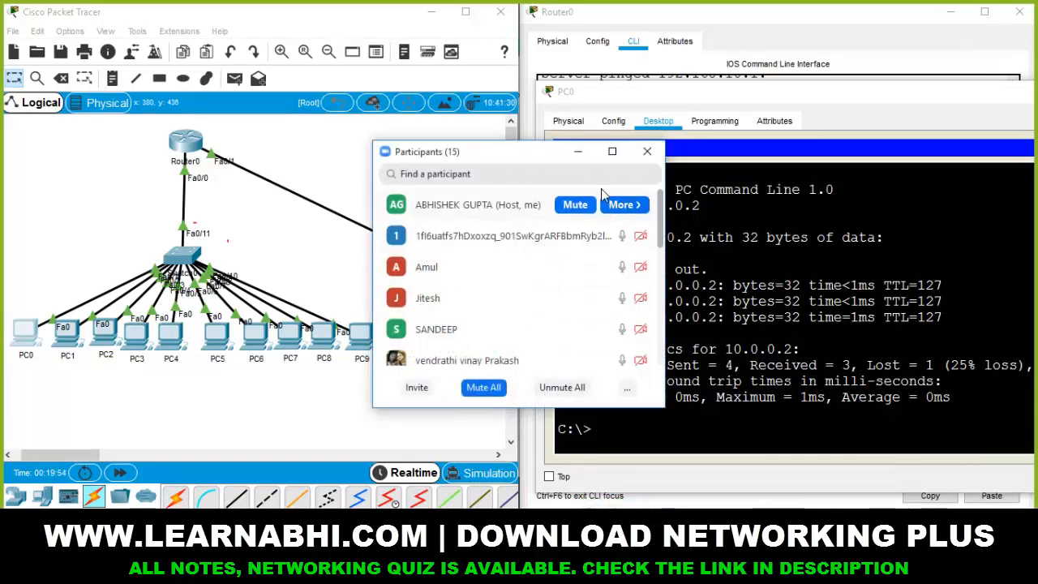
left_click_drag(527, 158, 814, 54)
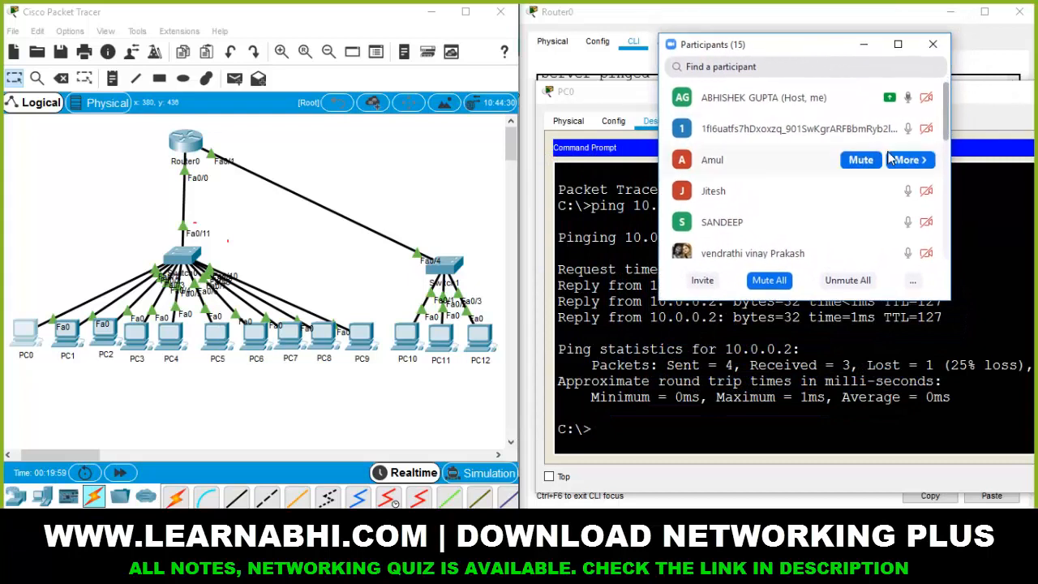
scroll(934, 154, "down", 5)
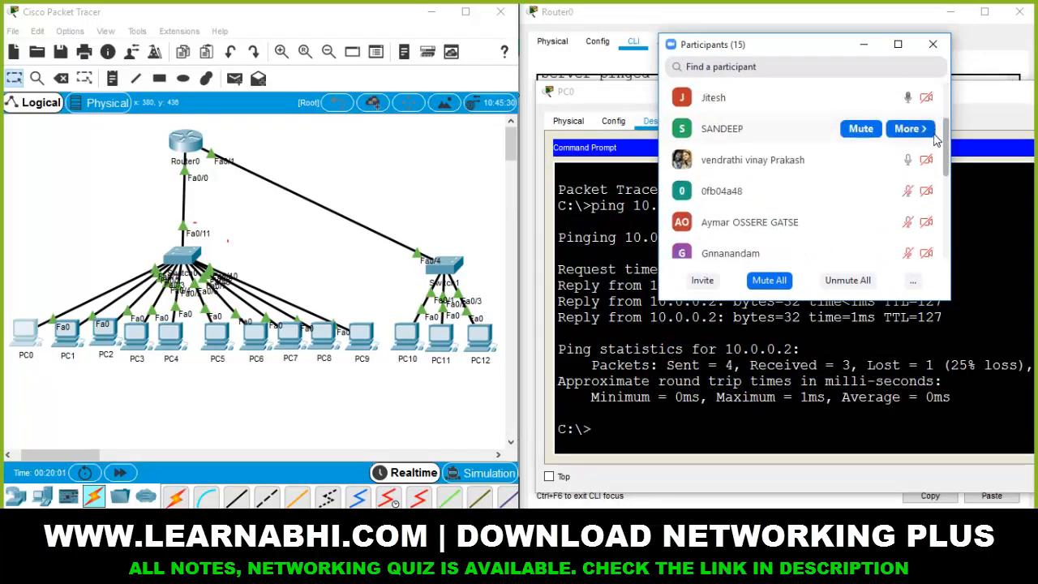
scroll(934, 154, "up", 5)
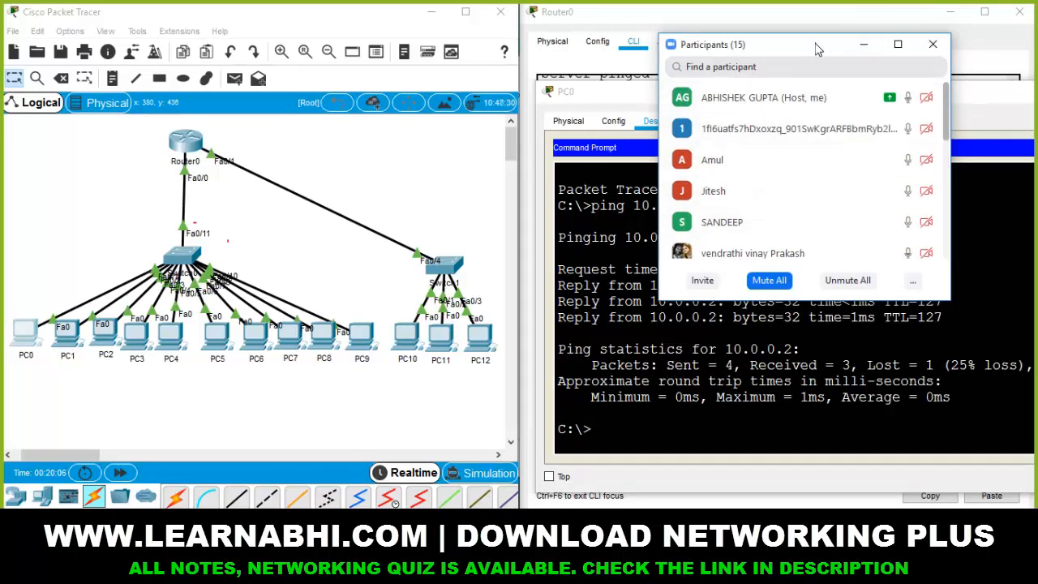
left_click_drag(814, 46, 869, 235)
left_click(928, 238)
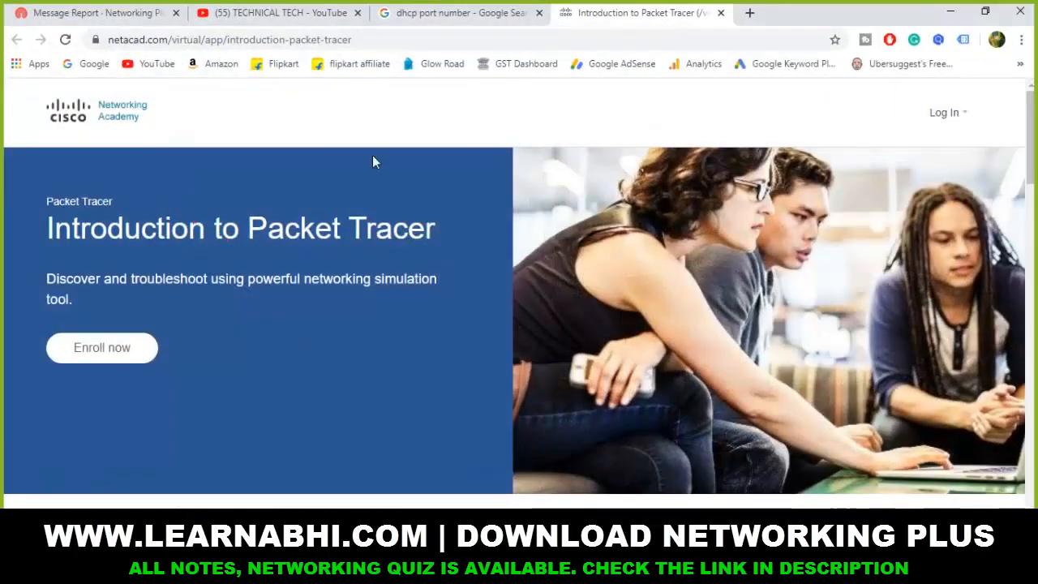
- Switch to the browser's TECHNICAL TECH YouTube channel page and go to the channel header
left_click(283, 13)
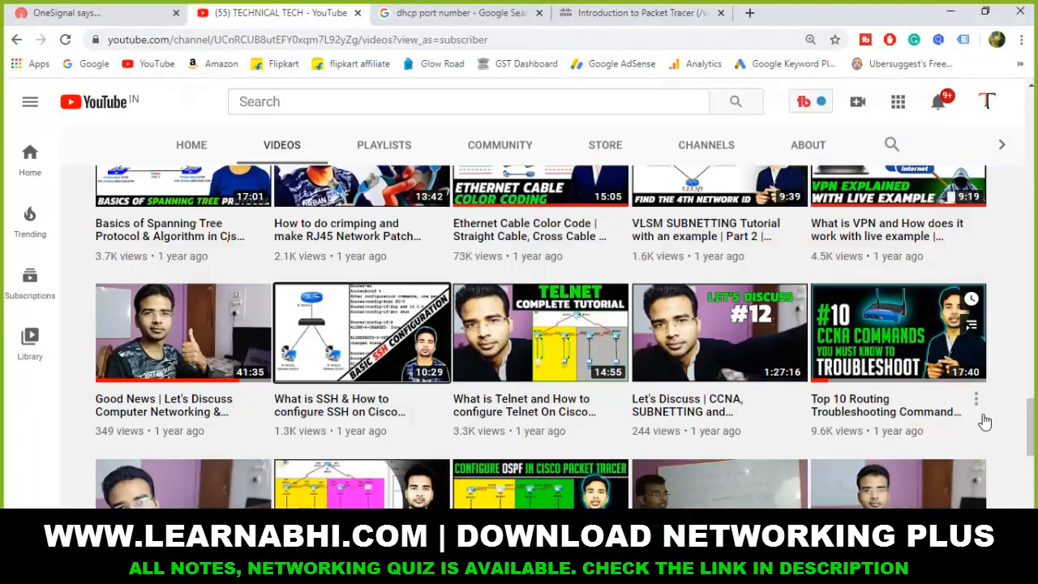
left_click_drag(1033, 449, 1033, 413)
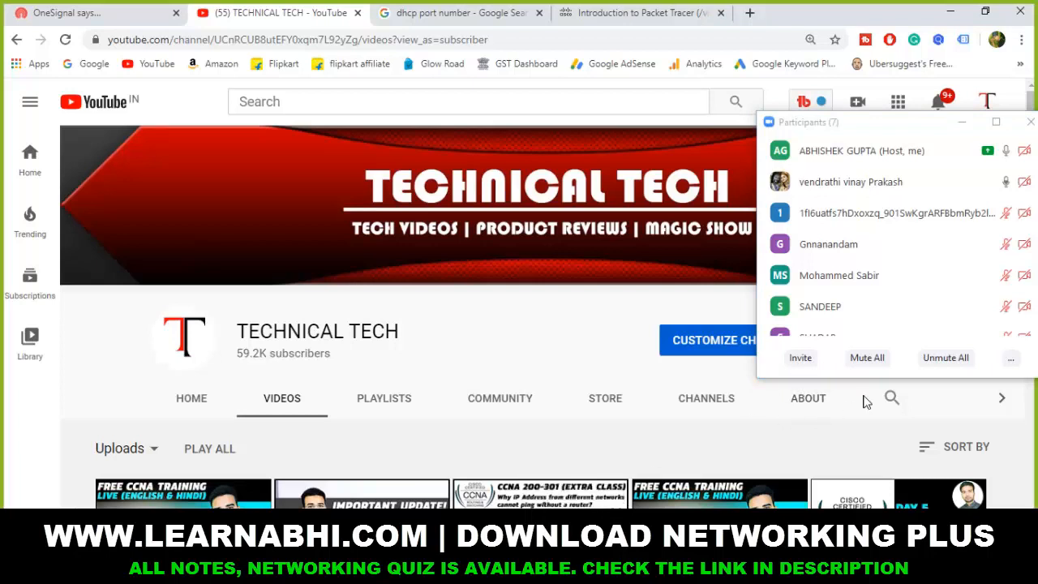
- Look through the Zoom participants over the YouTube channel page and minimize the participant window
mouse_move(889, 276)
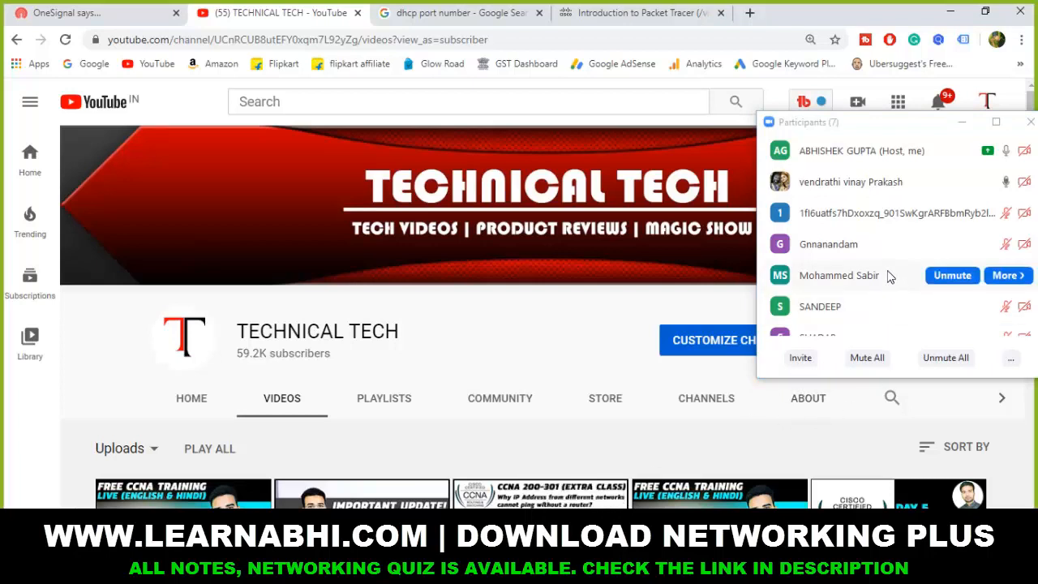
left_click(924, 128)
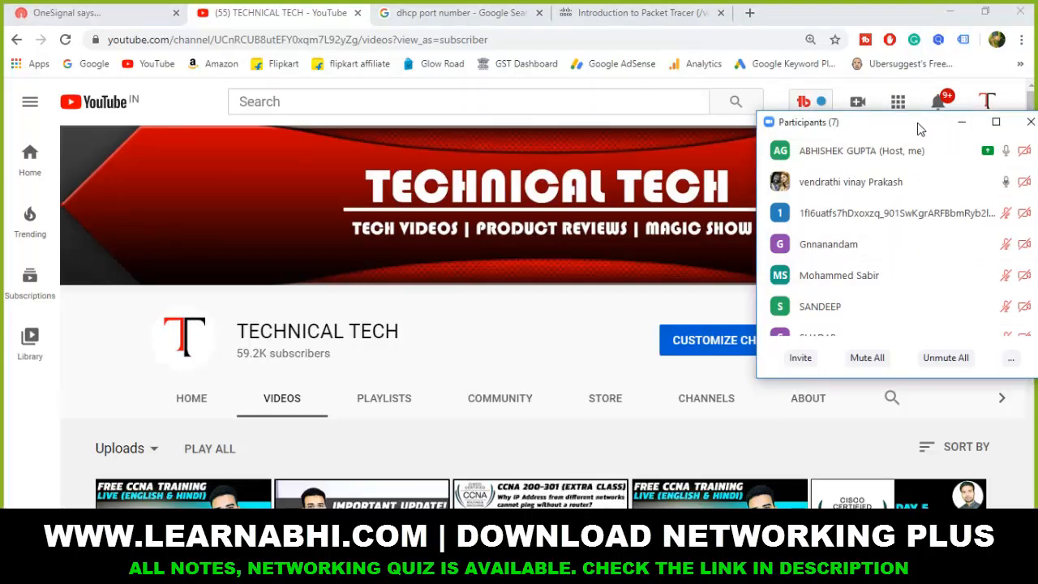
left_click_drag(917, 128, 870, 133)
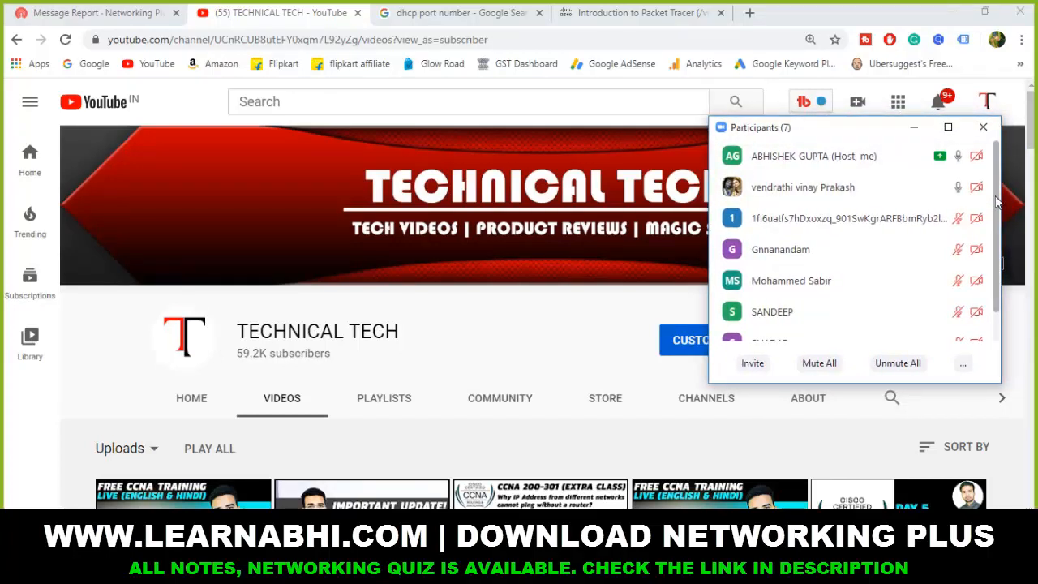
scroll(984, 232, "down", 1)
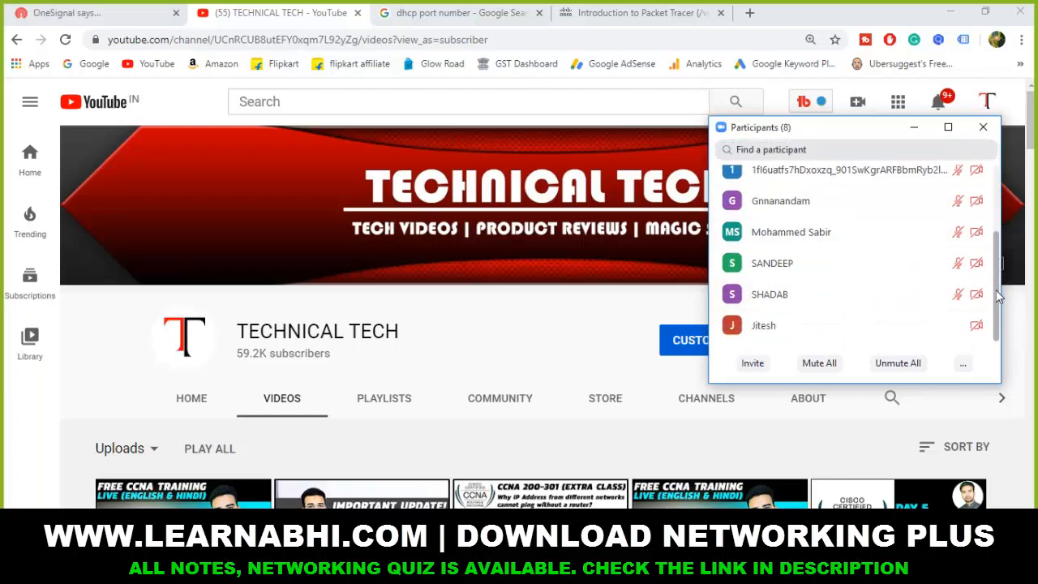
scroll(1003, 276, "up", 3)
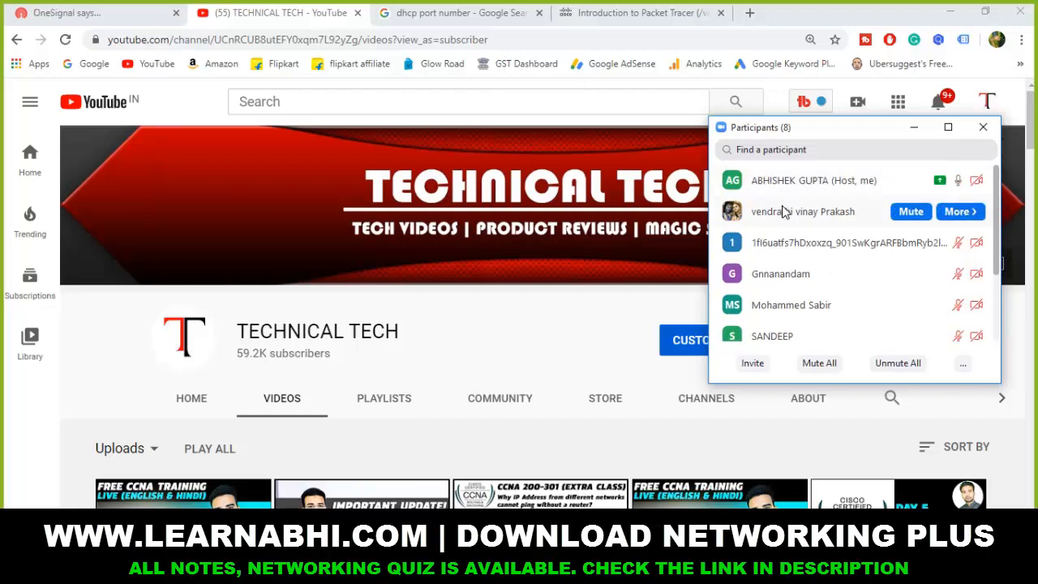
mouse_move(787, 339)
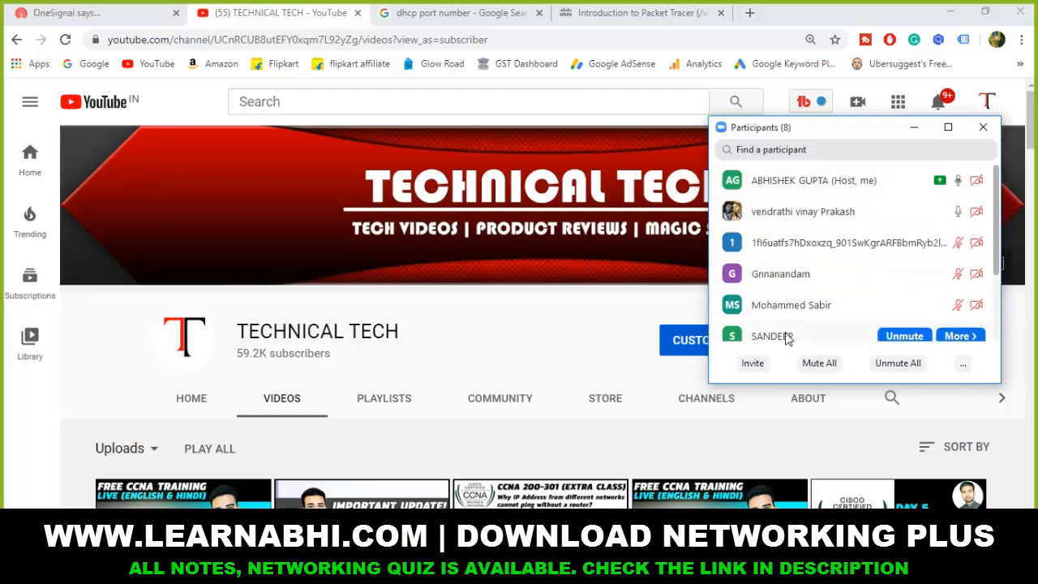
left_click(915, 128)
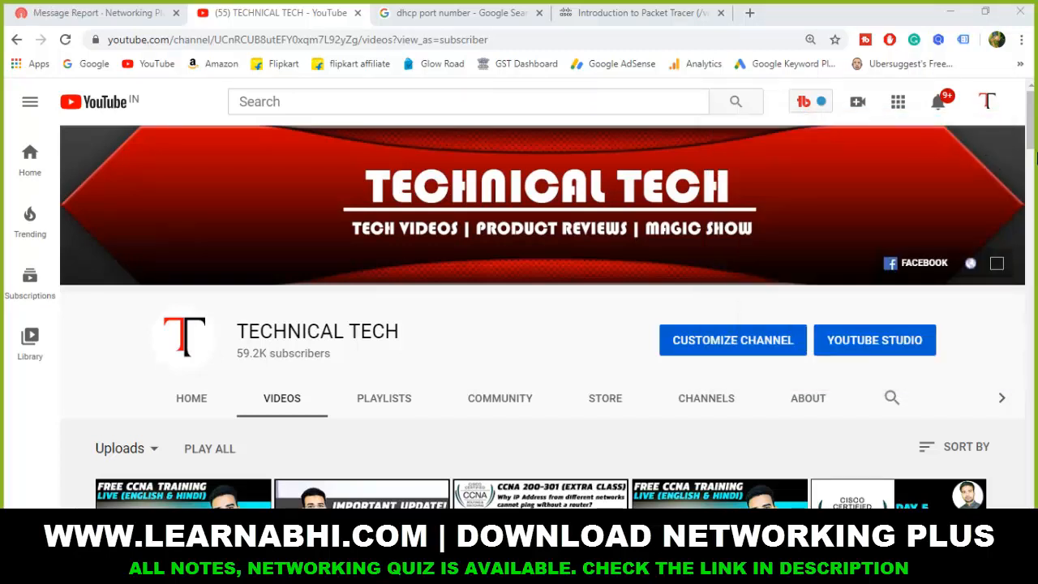
- Browse the newest uploads on the TECHNICAL TECH channel's videos page and return to its header
left_click(1032, 116)
left_click_drag(1031, 116, 1028, 152)
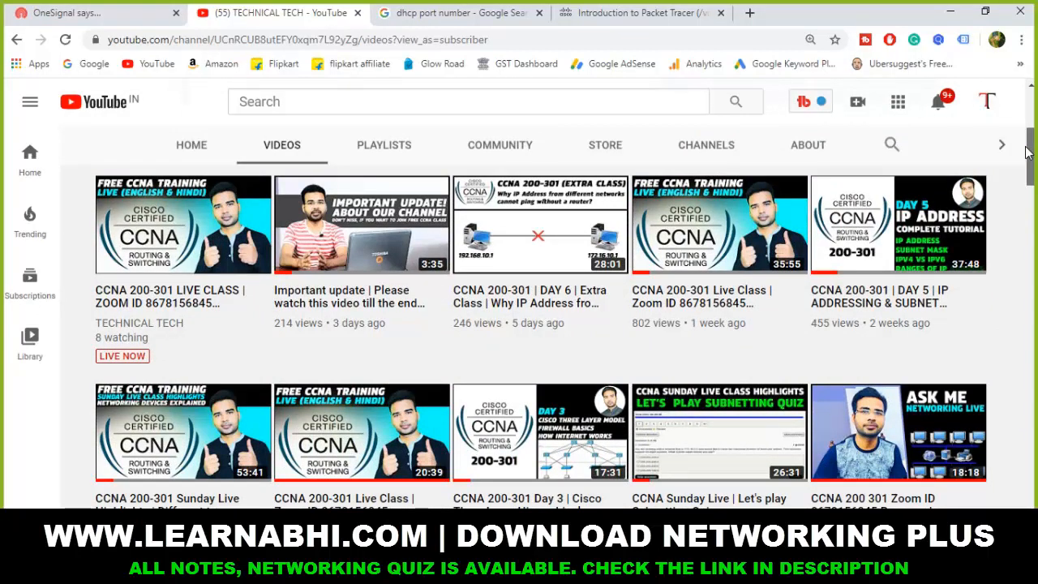
left_click_drag(1028, 152, 1023, 120)
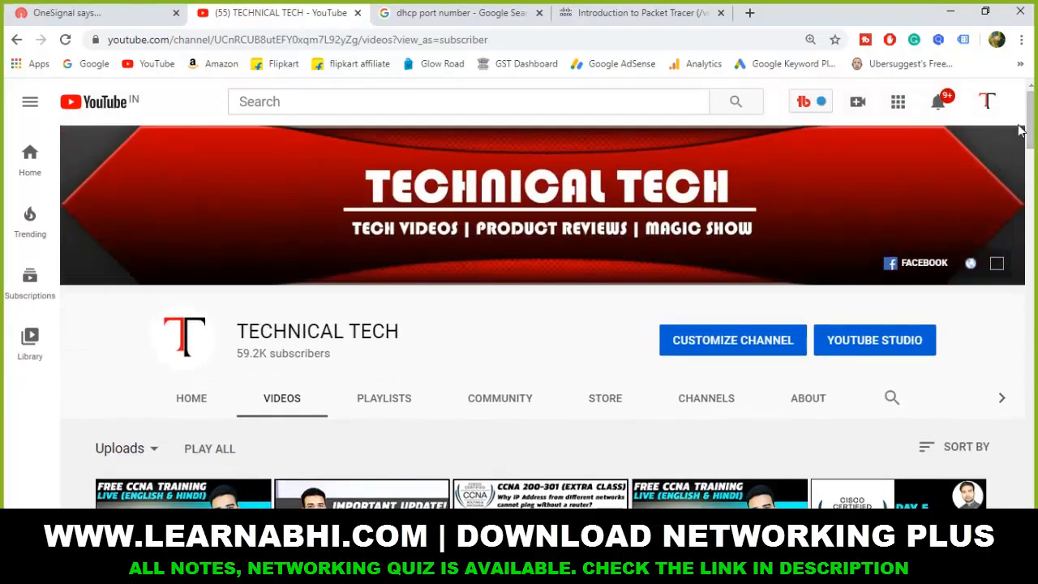
mouse_move(1009, 134)
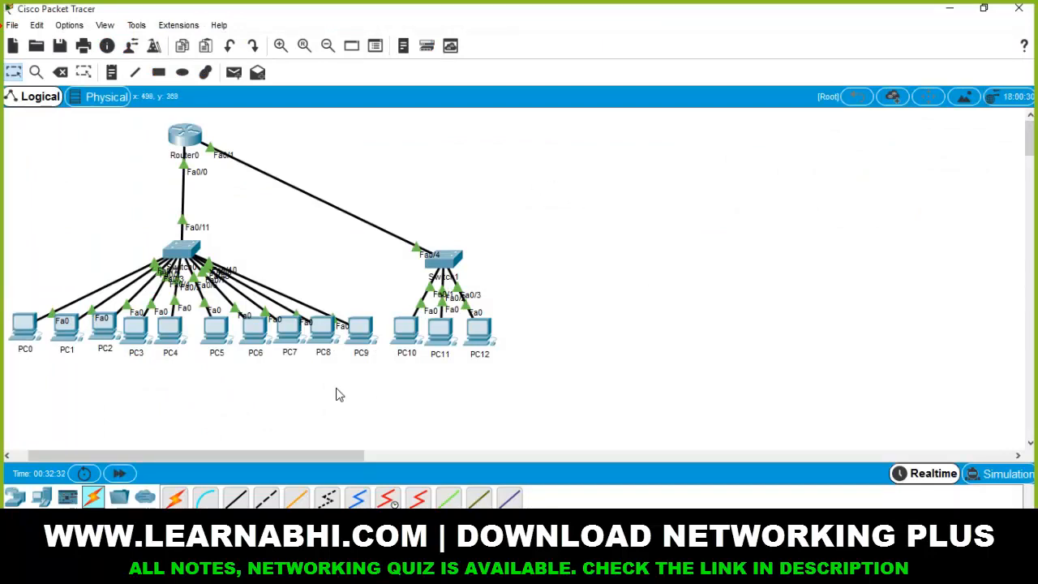
- Switch to Cisco Packet Tracer and add a 2811 router, a 2960 switch and a server, stacked vertically beside the existing topology
left_click(16, 498)
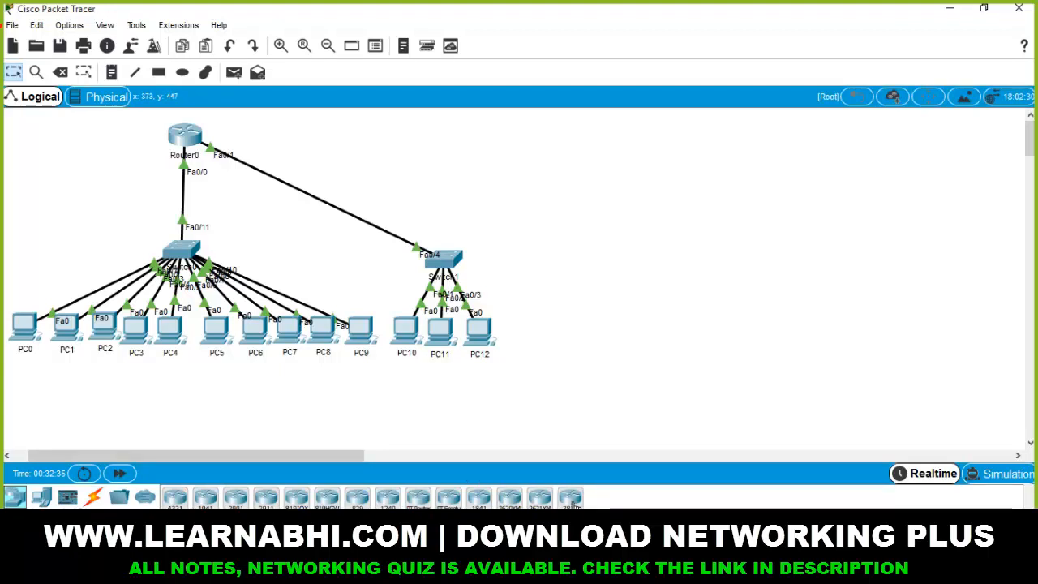
left_click_drag(570, 497, 627, 147)
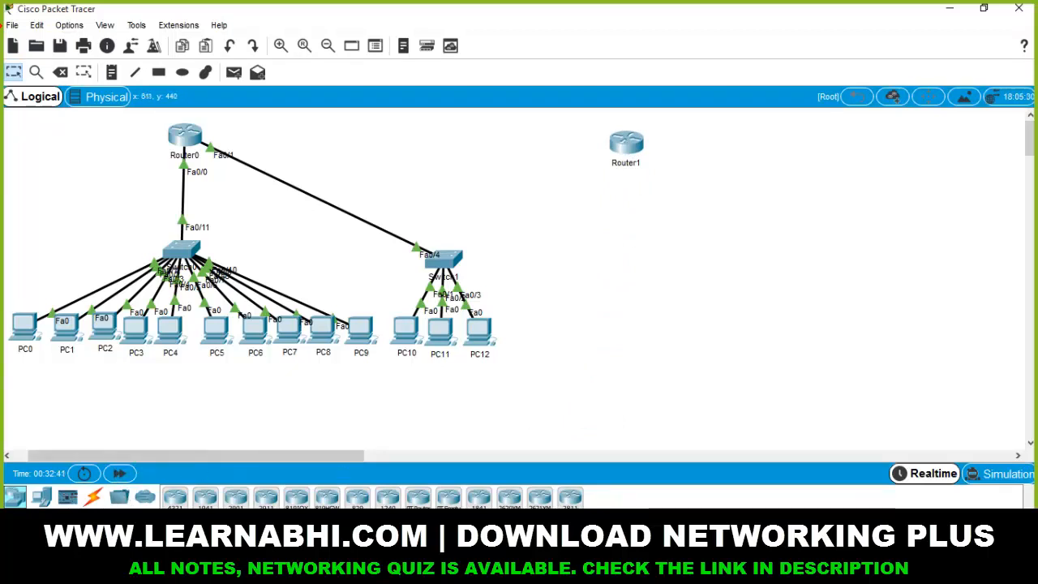
left_click(41, 528)
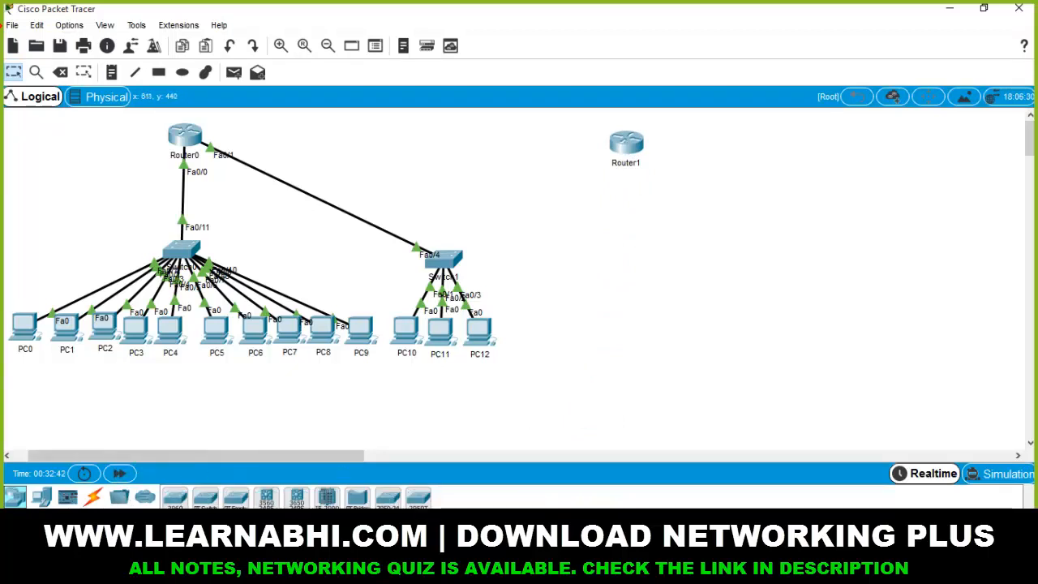
left_click_drag(177, 498, 630, 240)
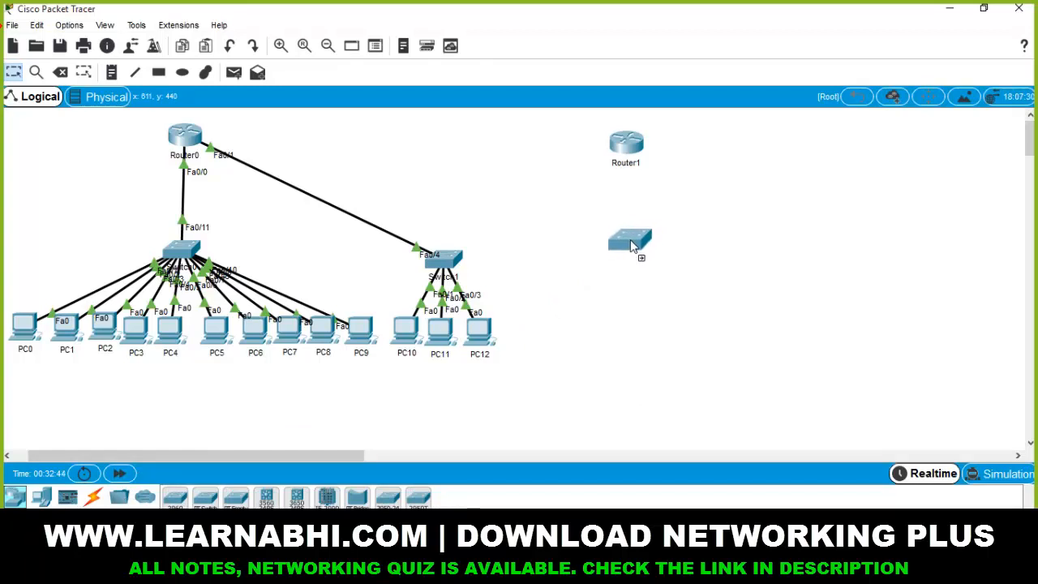
left_click(42, 496)
left_click_drag(235, 498, 624, 324)
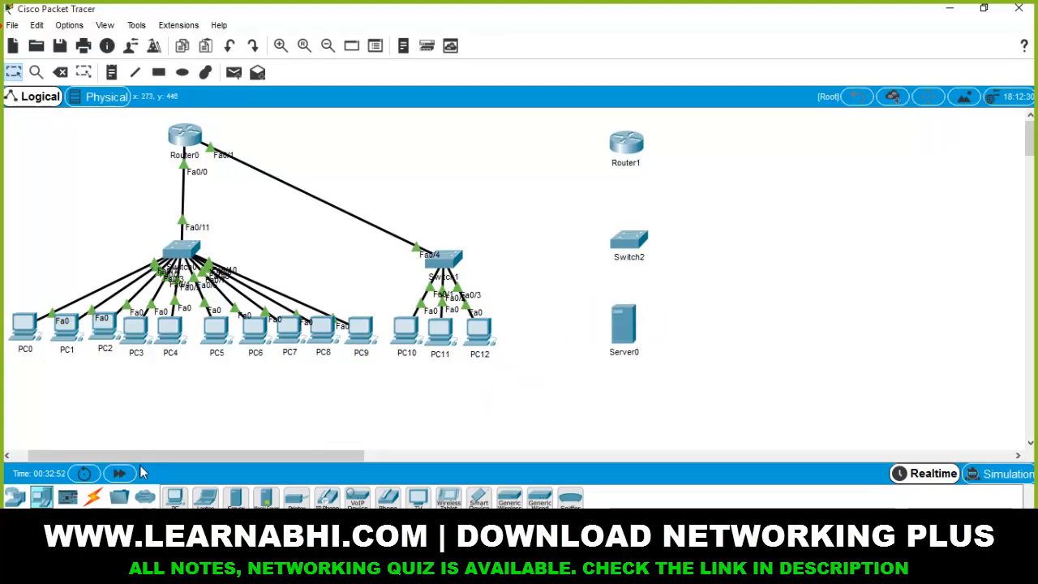
- Connect Switch2 FastEthernet0/1 to Server0 FastEthernet0 with a copper straight-through cable
left_click(93, 497)
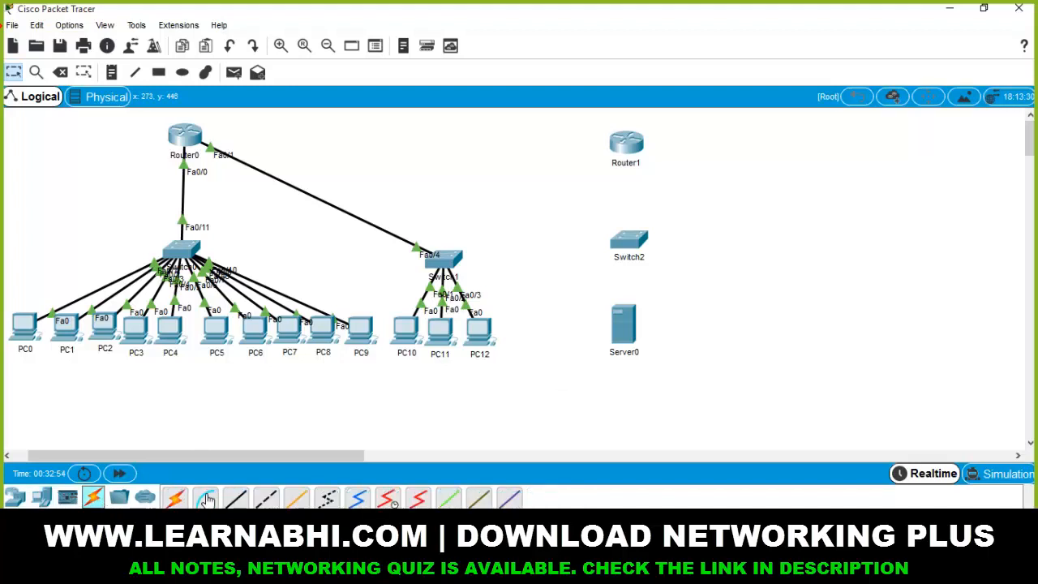
left_click(236, 499)
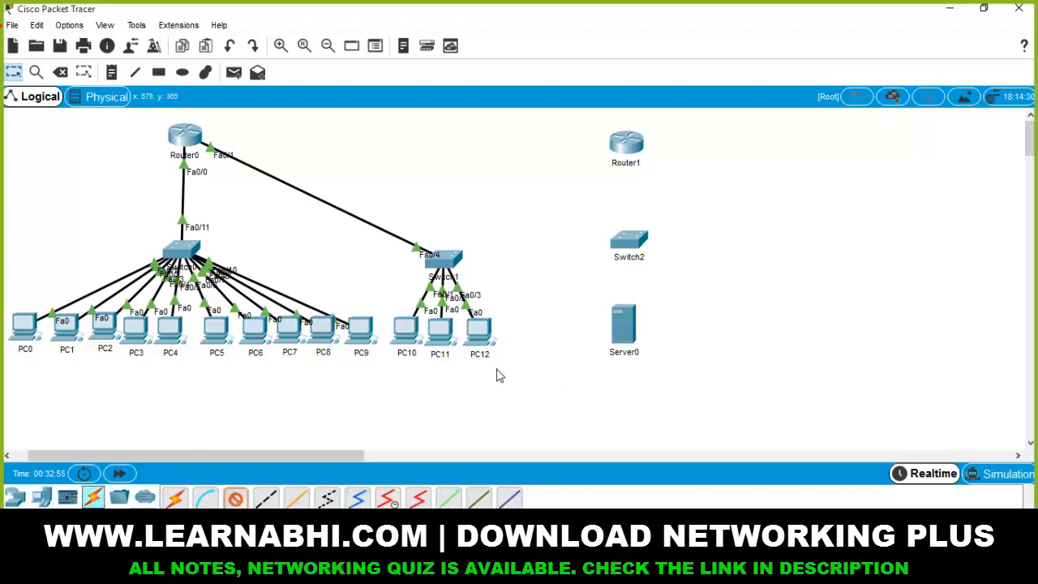
left_click(641, 243)
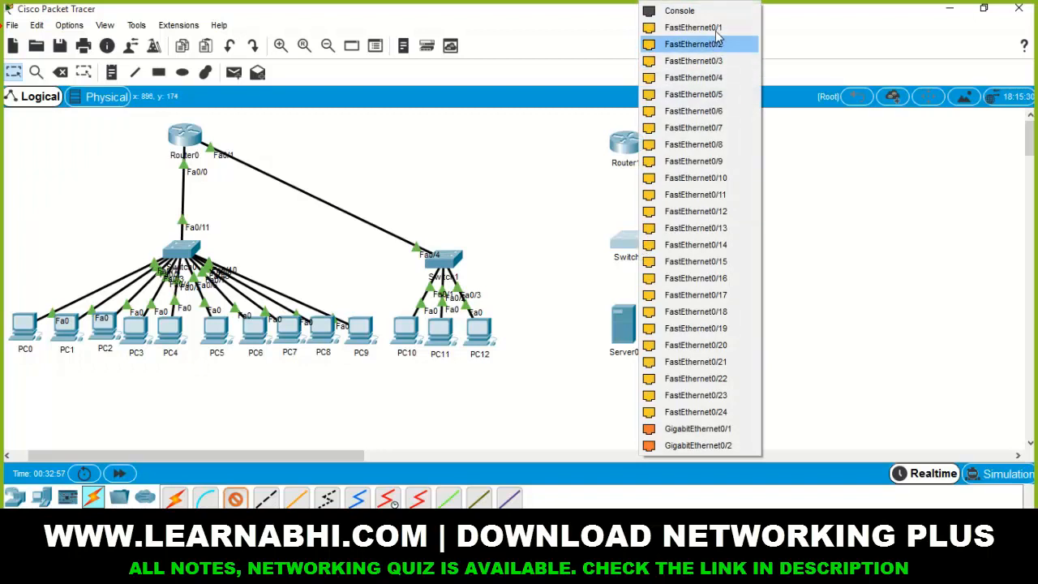
left_click(699, 91)
left_click(624, 324)
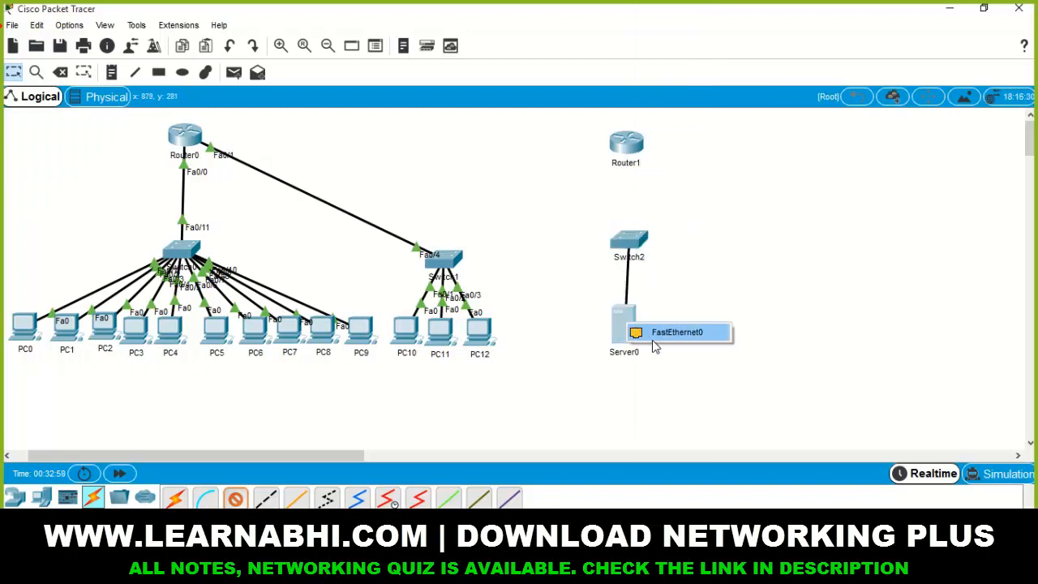
left_click(664, 334)
- Connect Router1 FastEthernet0/0 to Switch2 FastEthernet0/2 with a copper straight-through cable
left_click(637, 152)
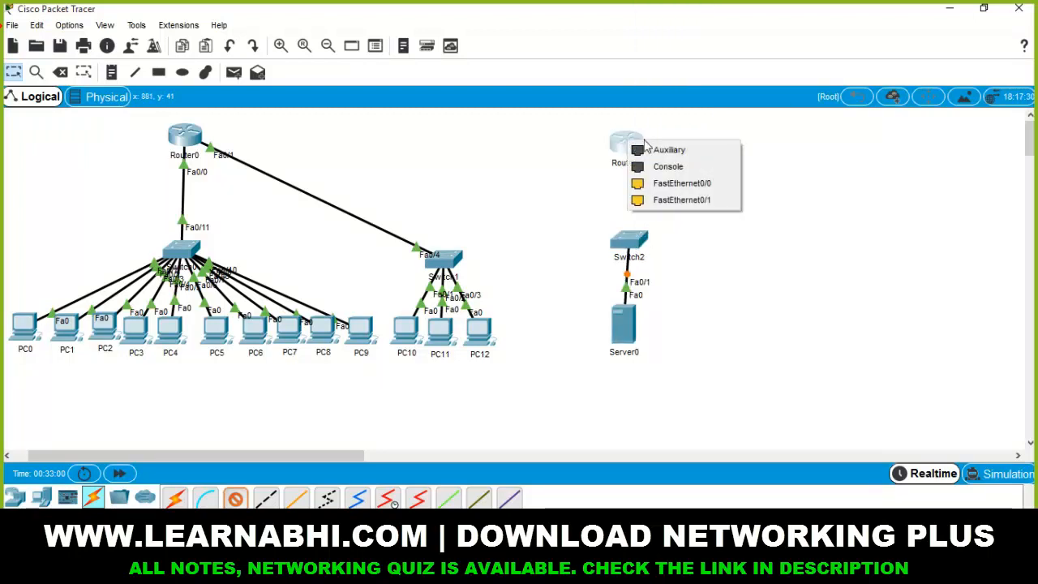
left_click(679, 183)
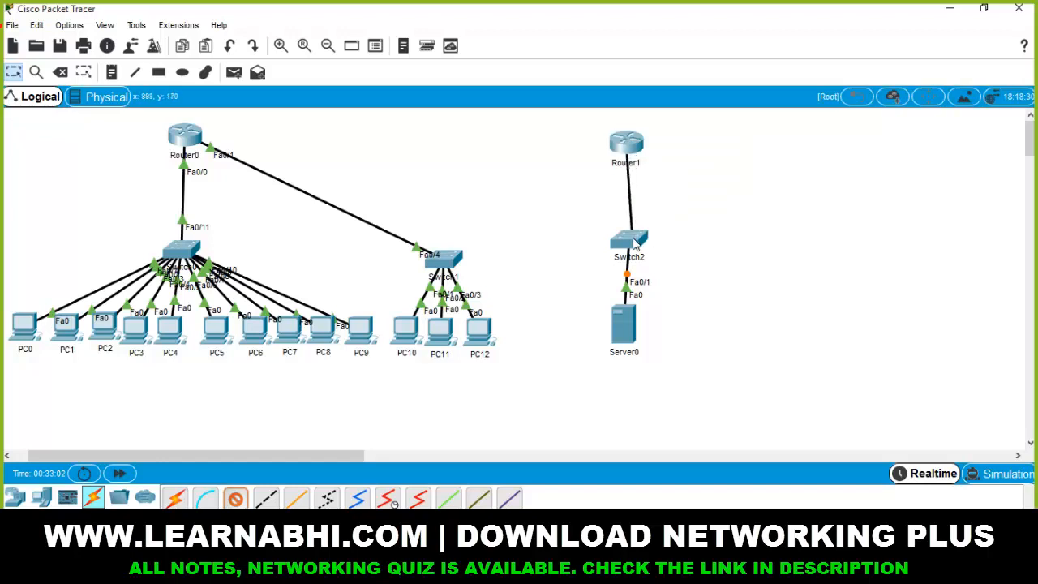
left_click(631, 242)
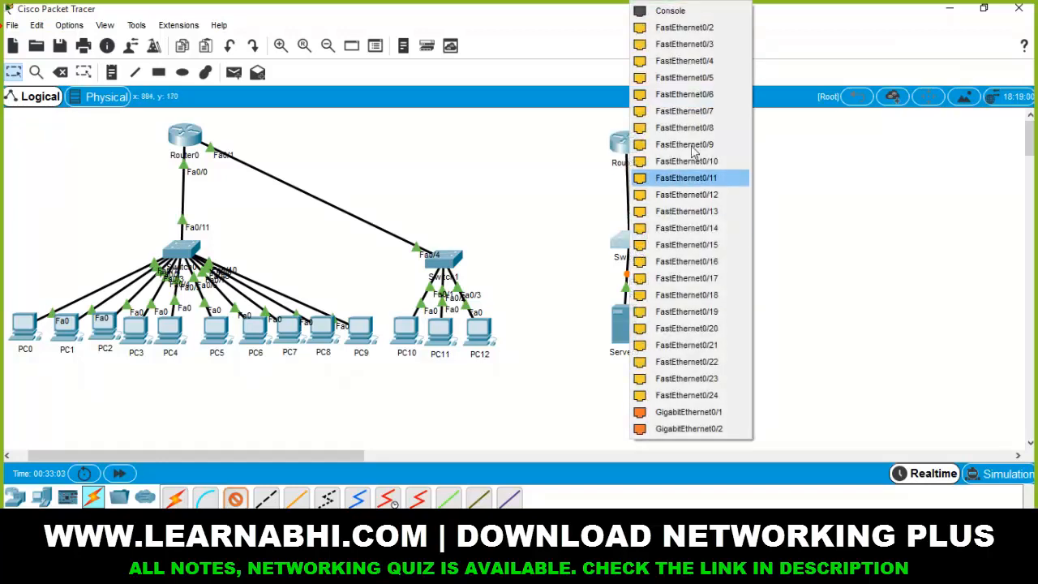
left_click(699, 37)
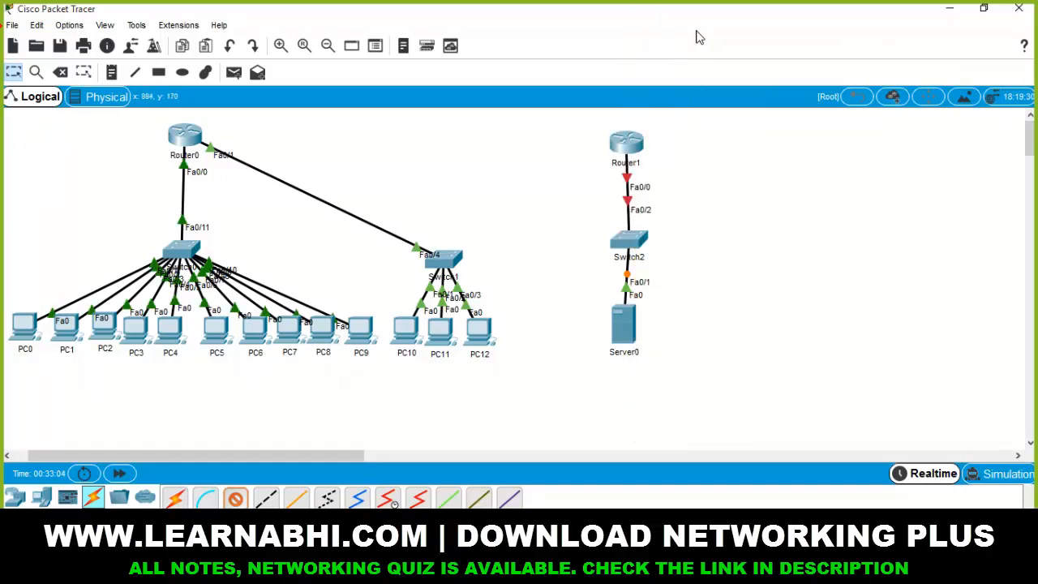
- Save Router0's running configuration from privileged EXEC mode with the wr command
left_click(189, 138)
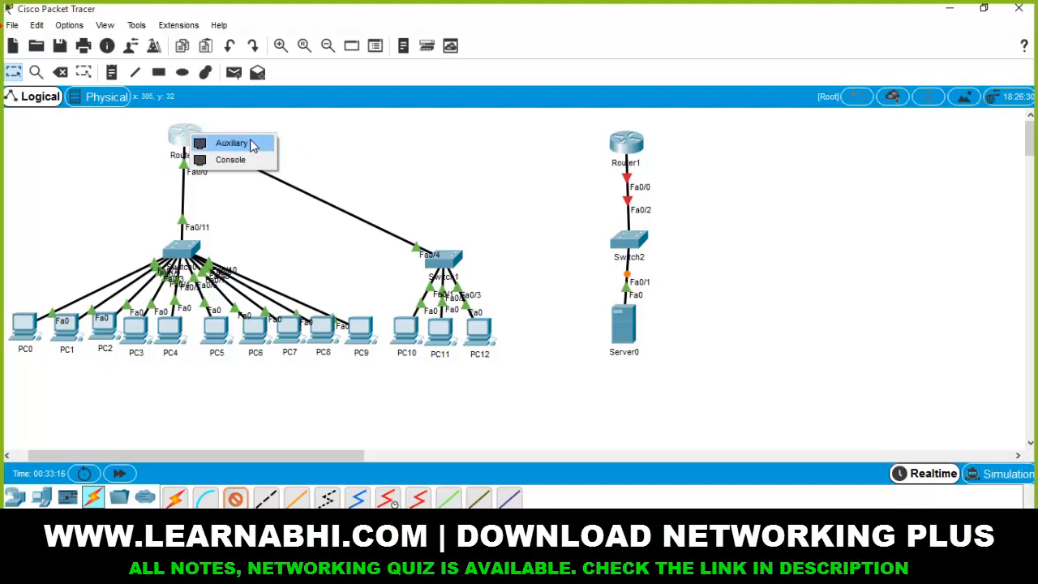
left_click(384, 165)
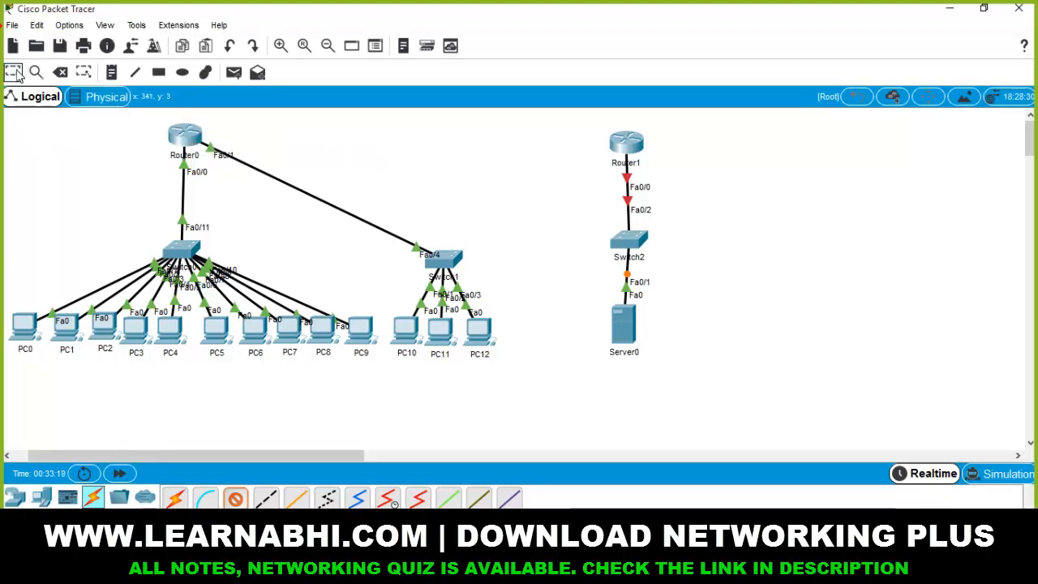
left_click(186, 136)
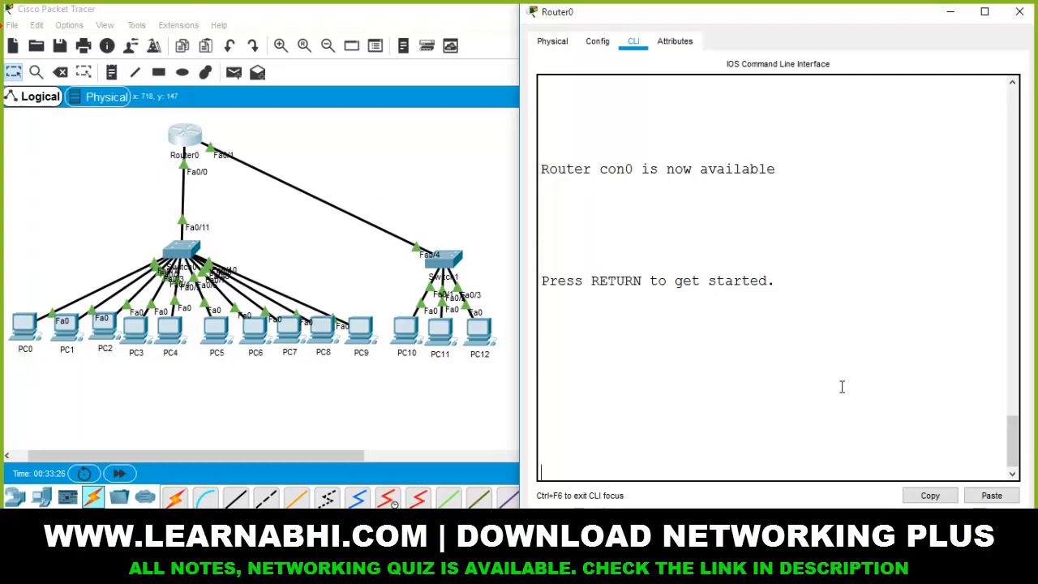
key("Return")
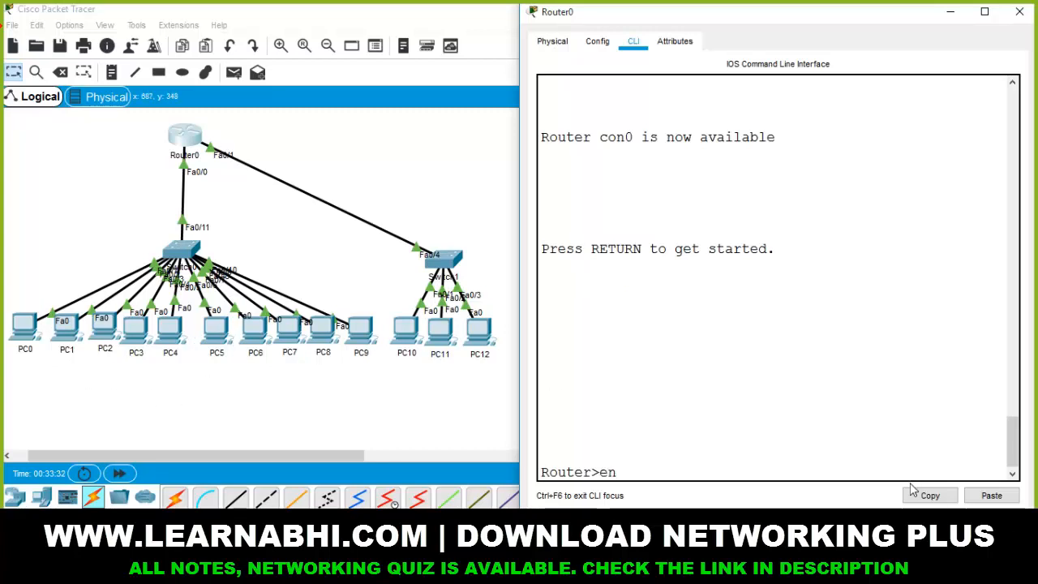
key("Return")
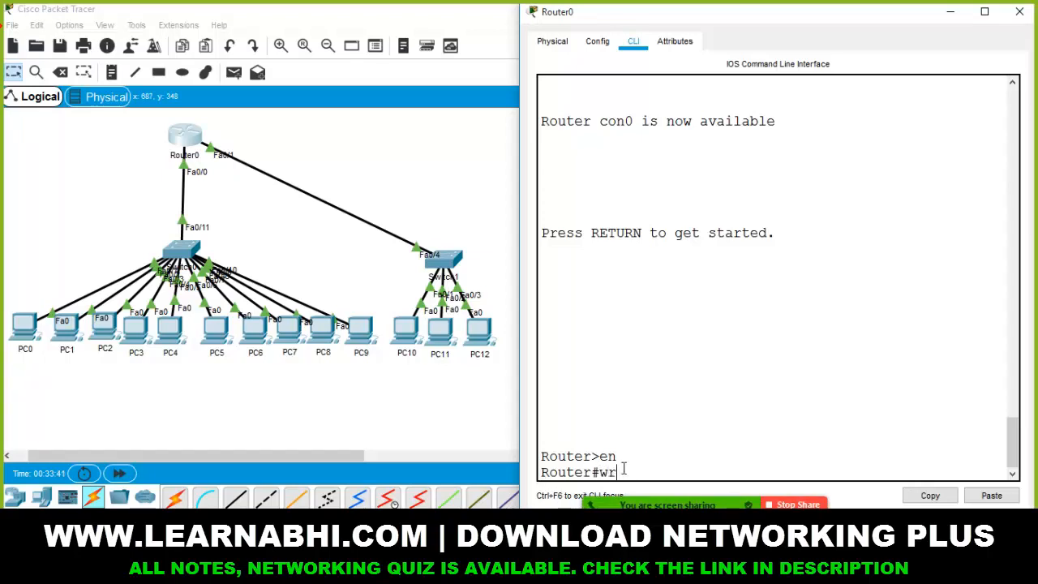
key("Return")
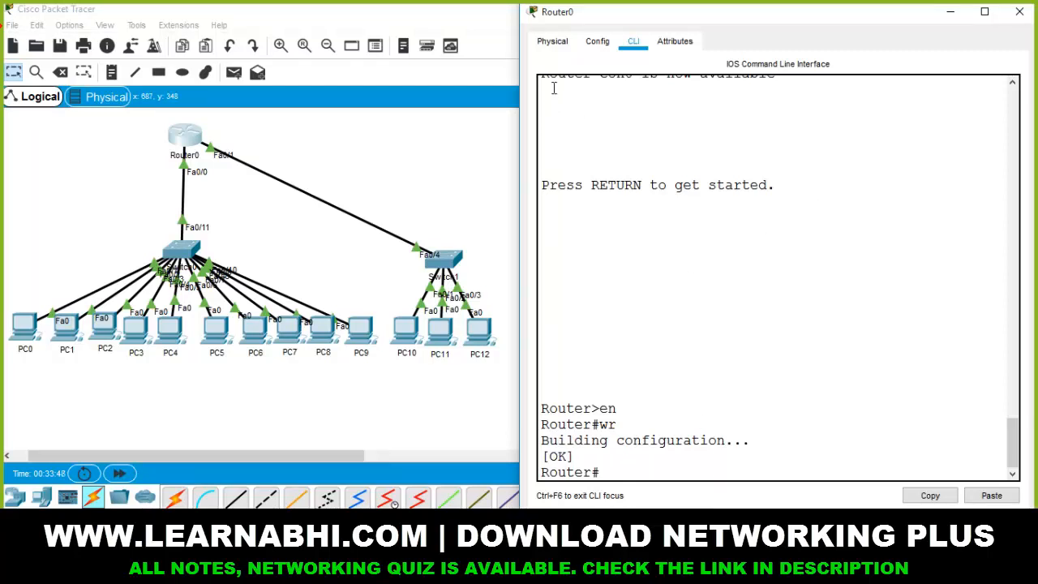
- Power off Router0, install an NM-2FE2W module in its empty network module slot, and power it back on
left_click(554, 42)
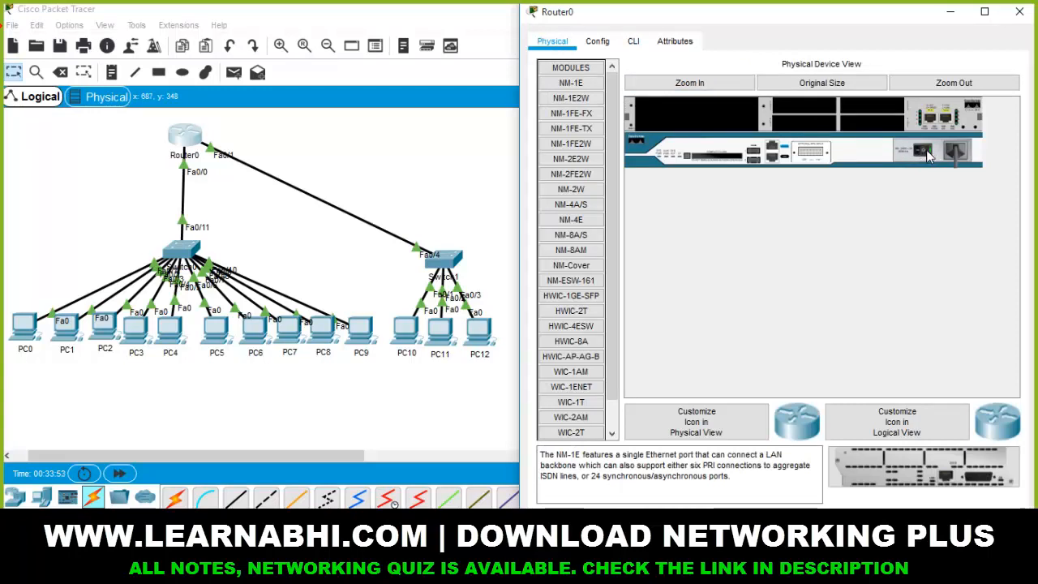
left_click(925, 151)
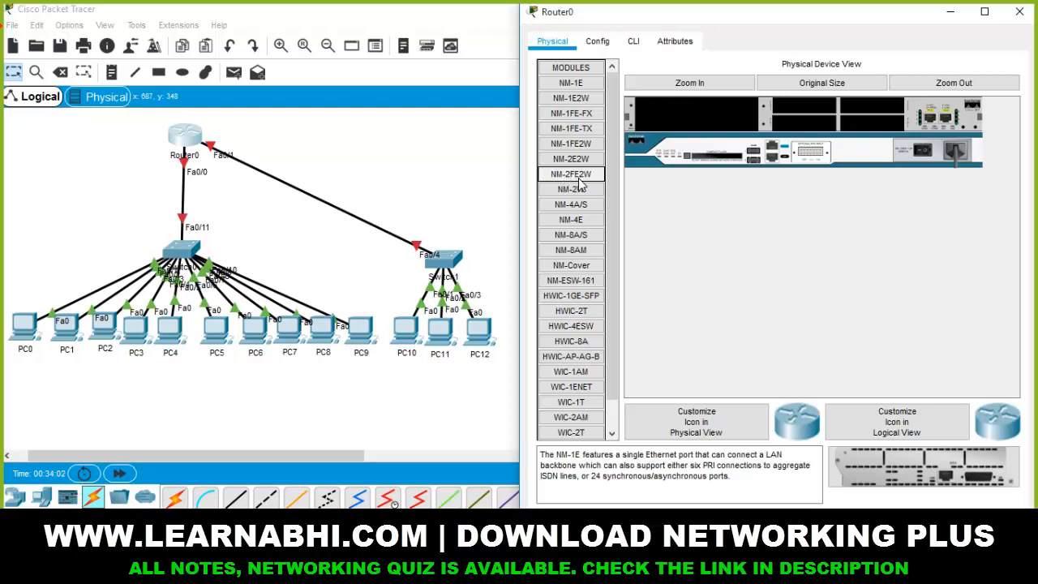
left_click_drag(580, 185, 707, 116)
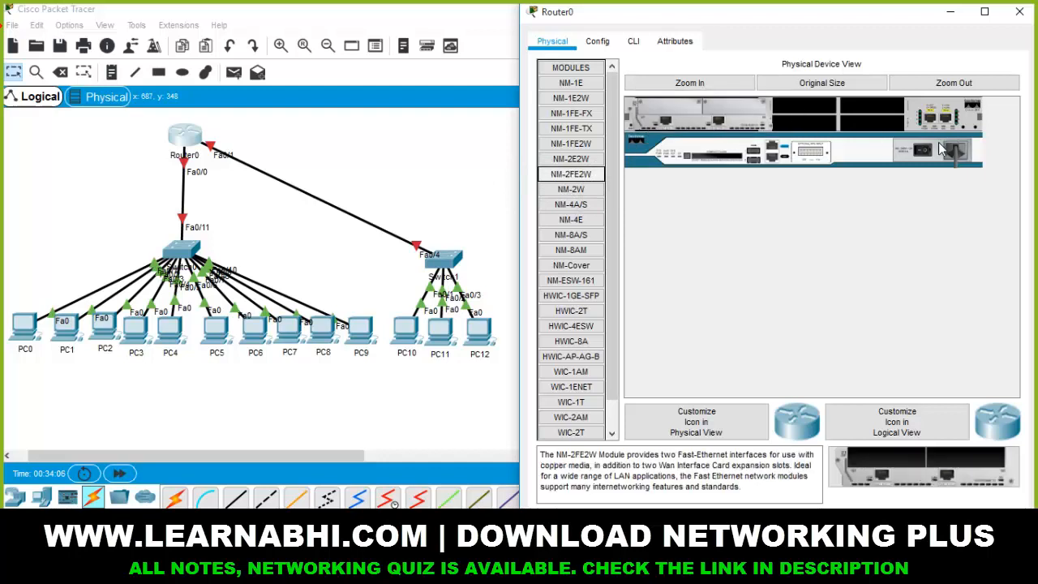
left_click(924, 154)
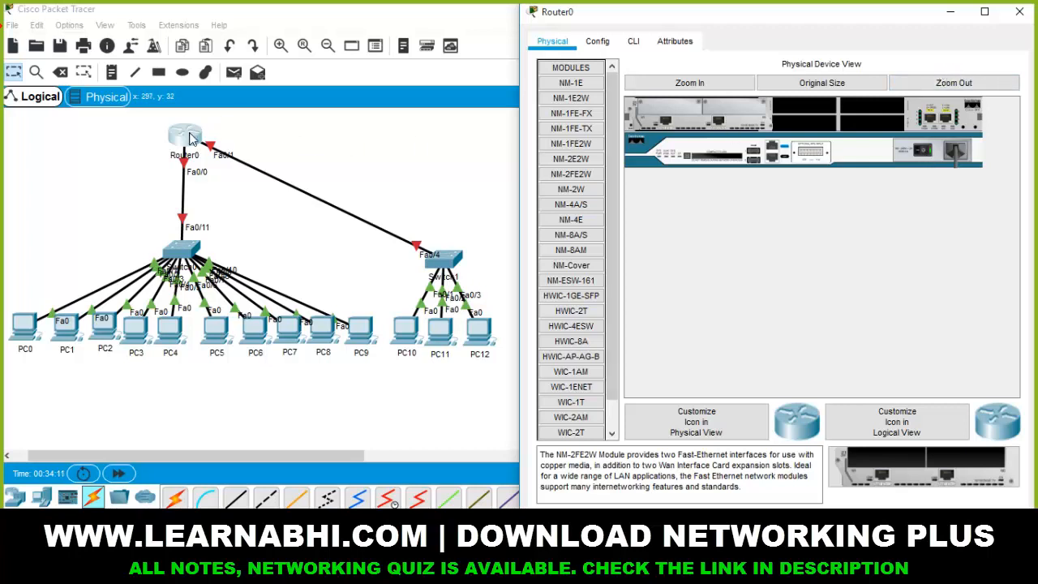
- Enter privileged EXEC mode in Router0's command line after the restart and return to the topology
left_click(635, 43)
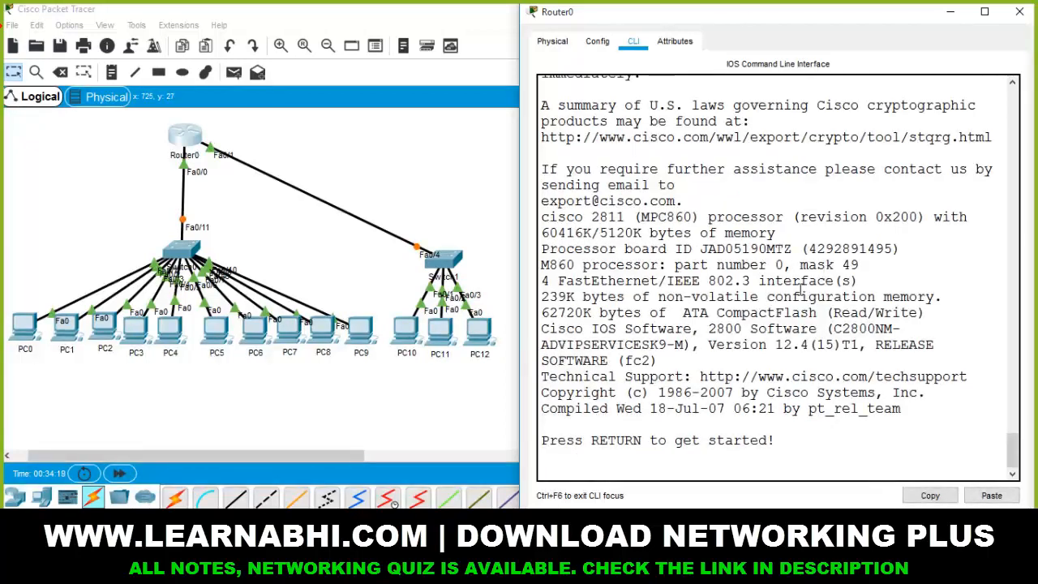
key("Return")
key("Return")
type("en")
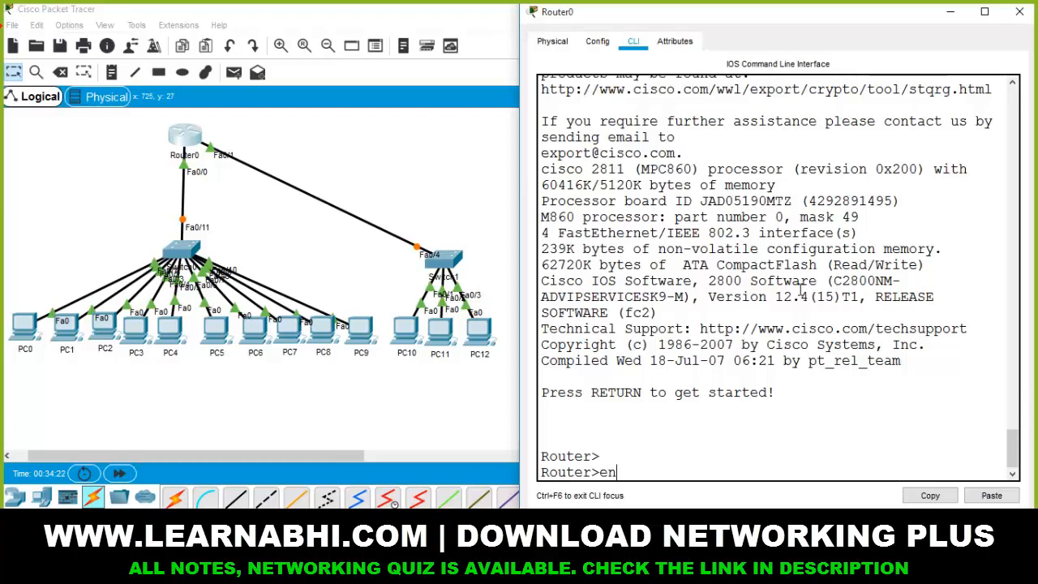
key("Return")
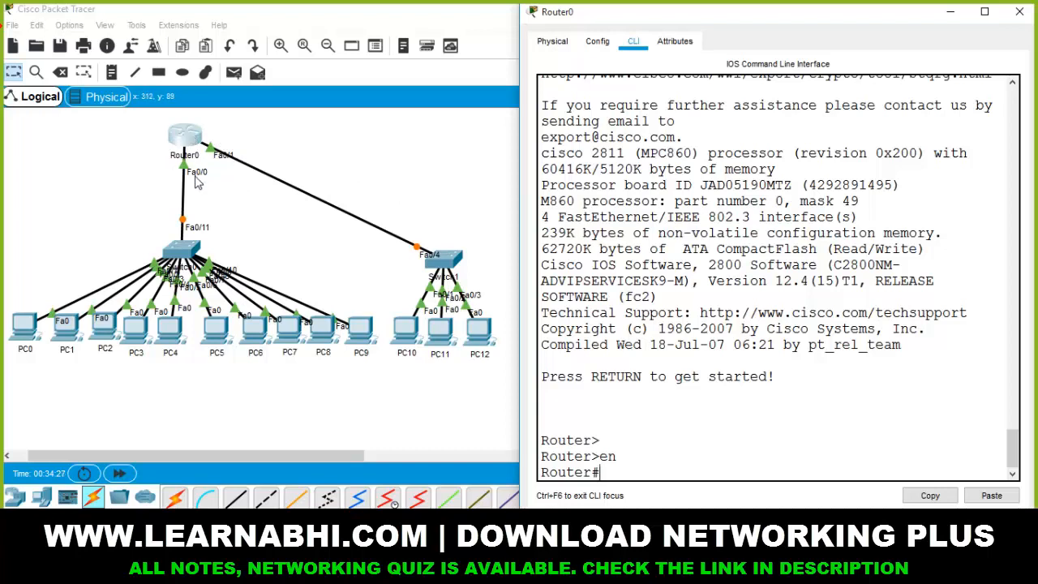
left_click(326, 158)
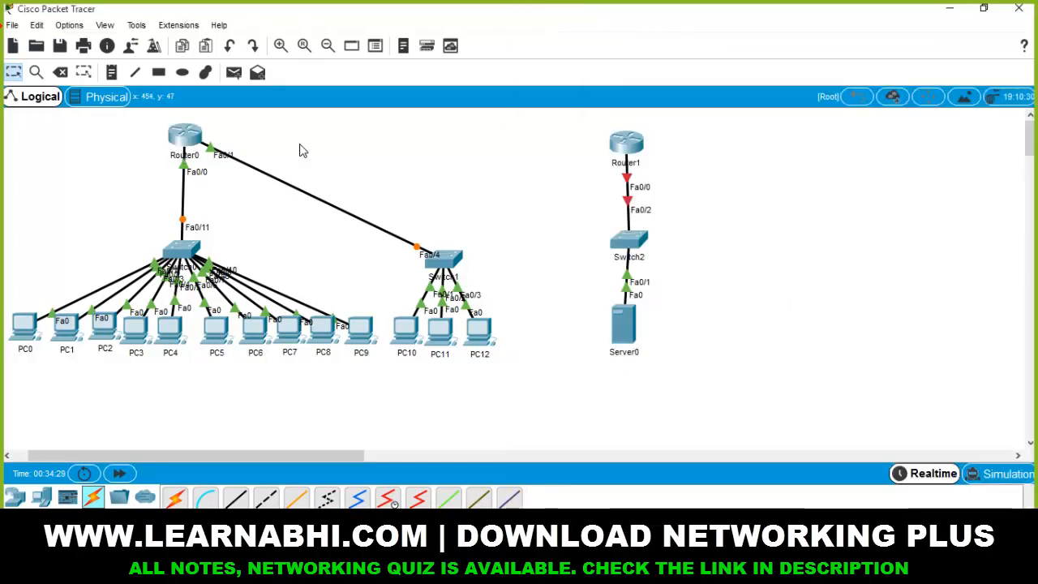
- Check Router0's port summary and list its DHCP pools with show ip dhcp pool
mouse_move(191, 135)
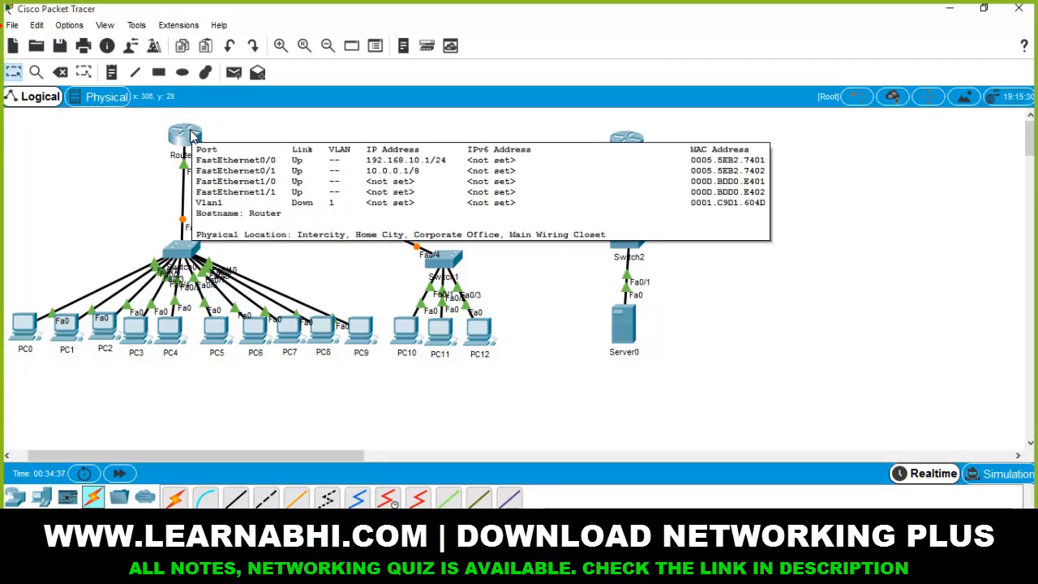
left_click(190, 133)
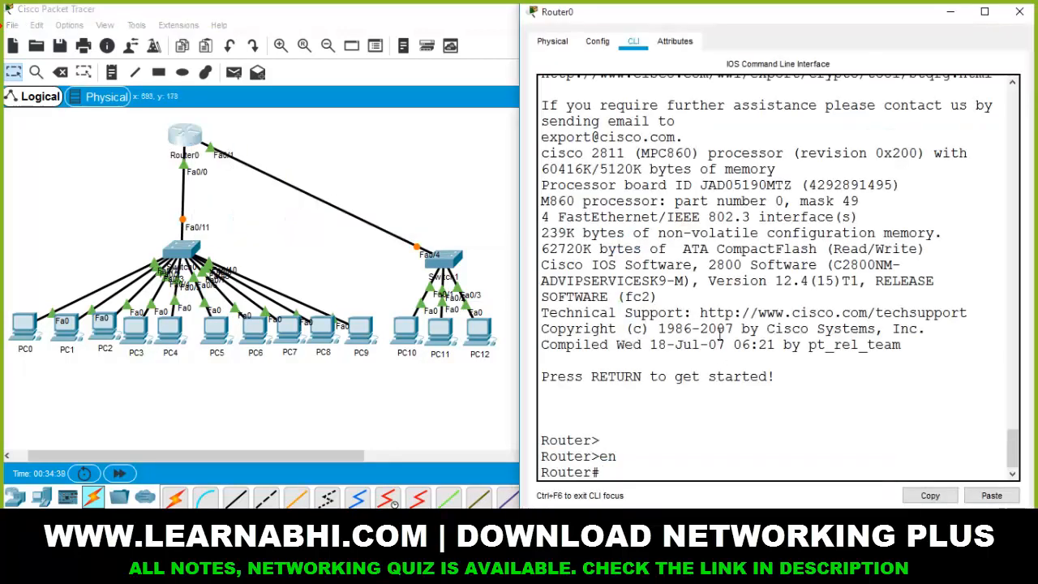
type("sh ip dhcp po")
key("Tab")
key("Return")
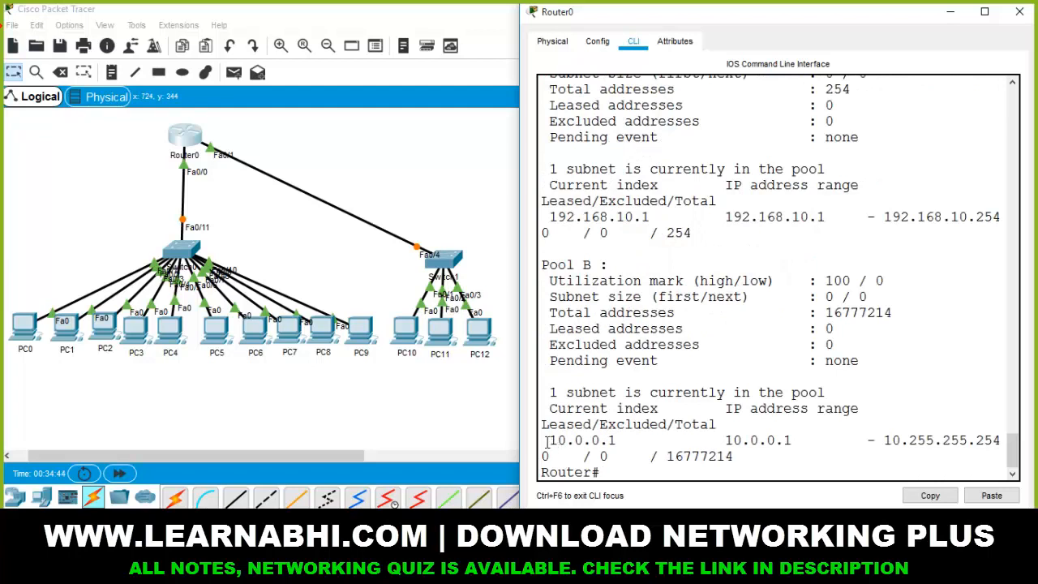
left_click_drag(548, 440, 759, 459)
left_click(676, 474)
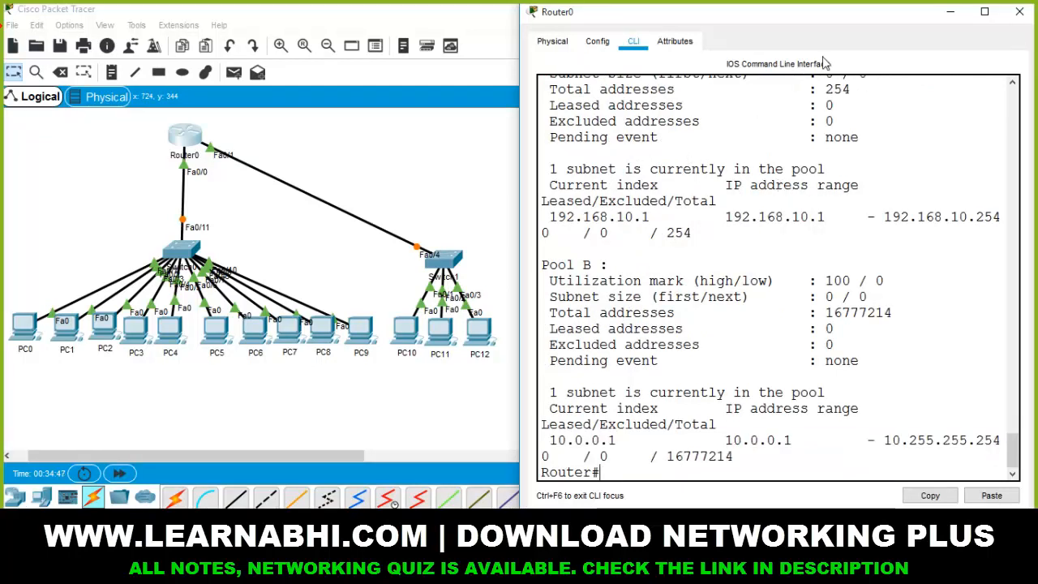
left_click(1017, 13)
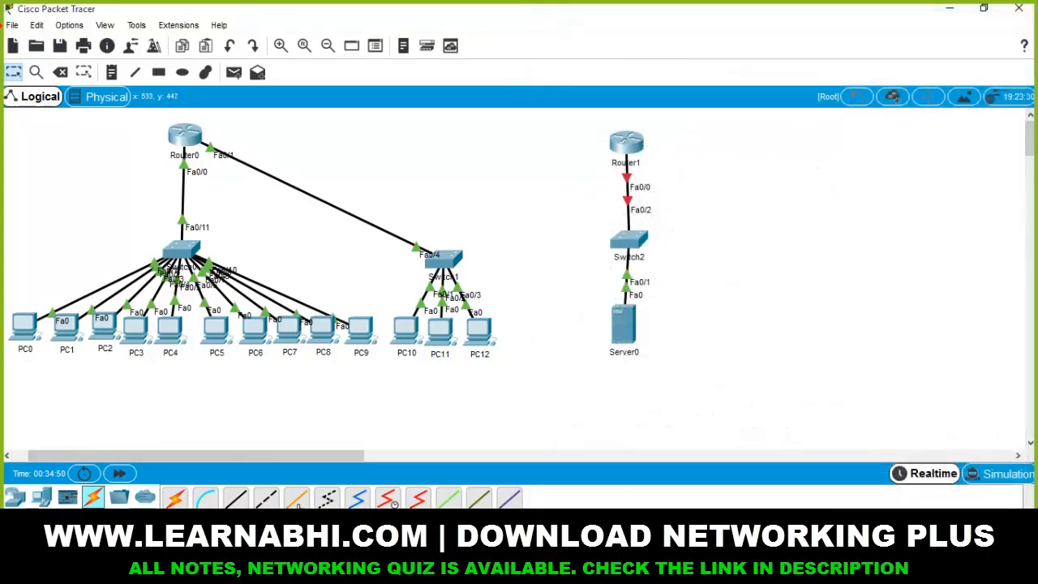
- Link Router0 FastEthernet1/0 to Router1 FastEthernet0/1 using the automatic connection type
left_click(175, 498)
left_click(185, 136)
left_click(630, 143)
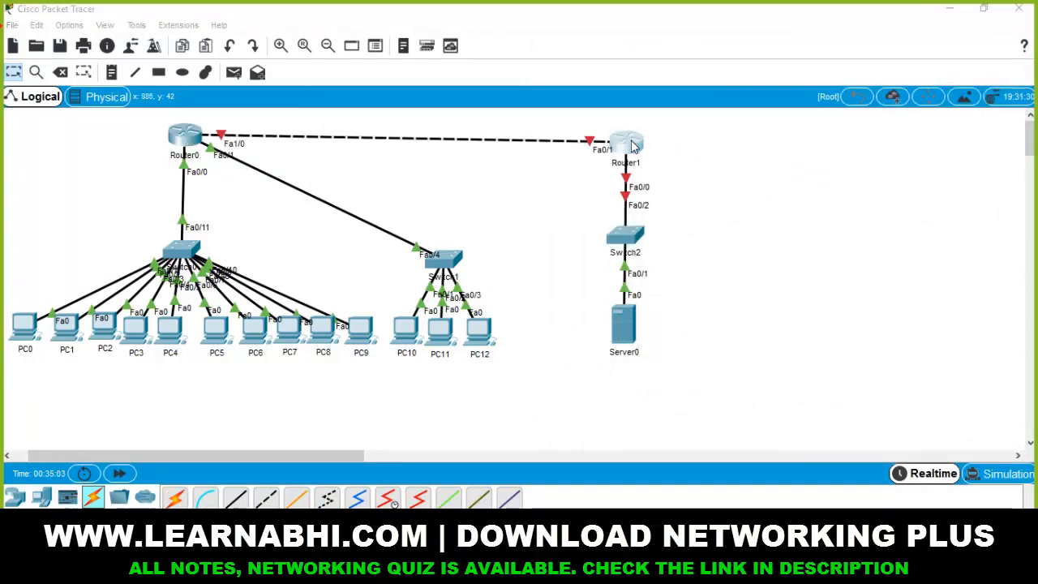
- Open Router1's device window and place it side by side with the topology
left_click(632, 144)
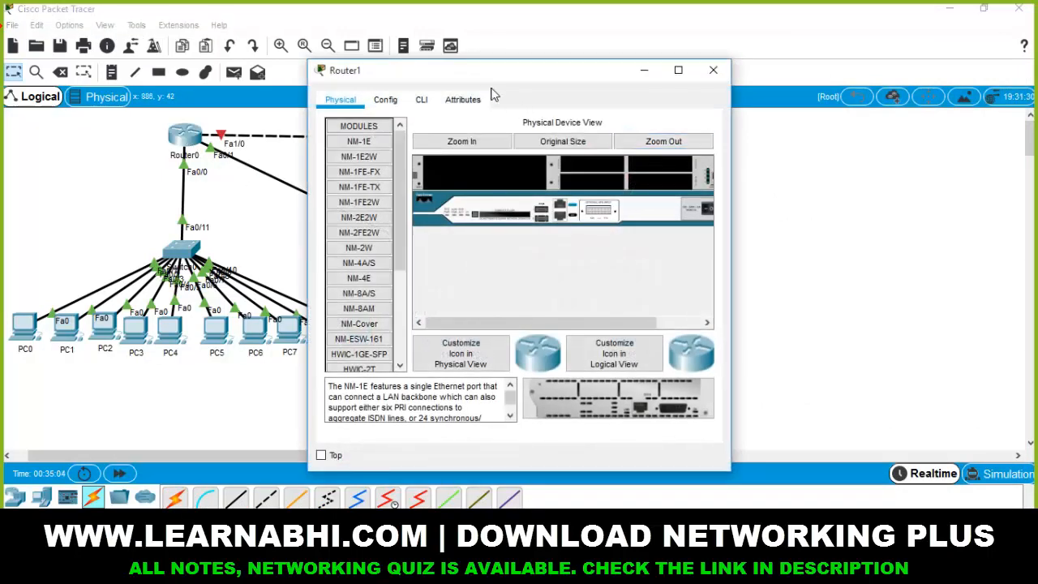
left_click_drag(456, 74, 1036, 81)
left_click(199, 139)
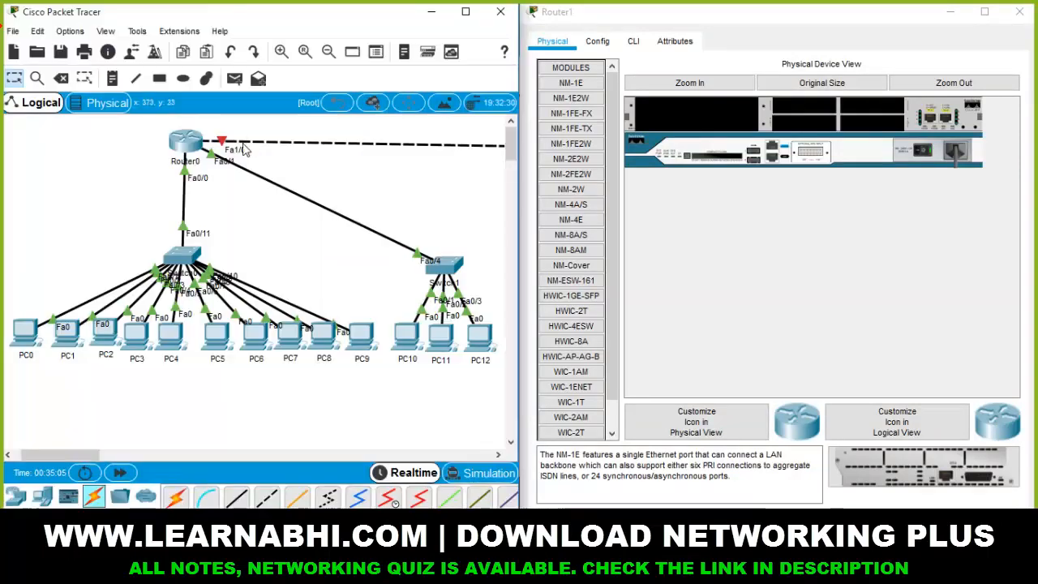
left_click_drag(89, 456, 113, 456)
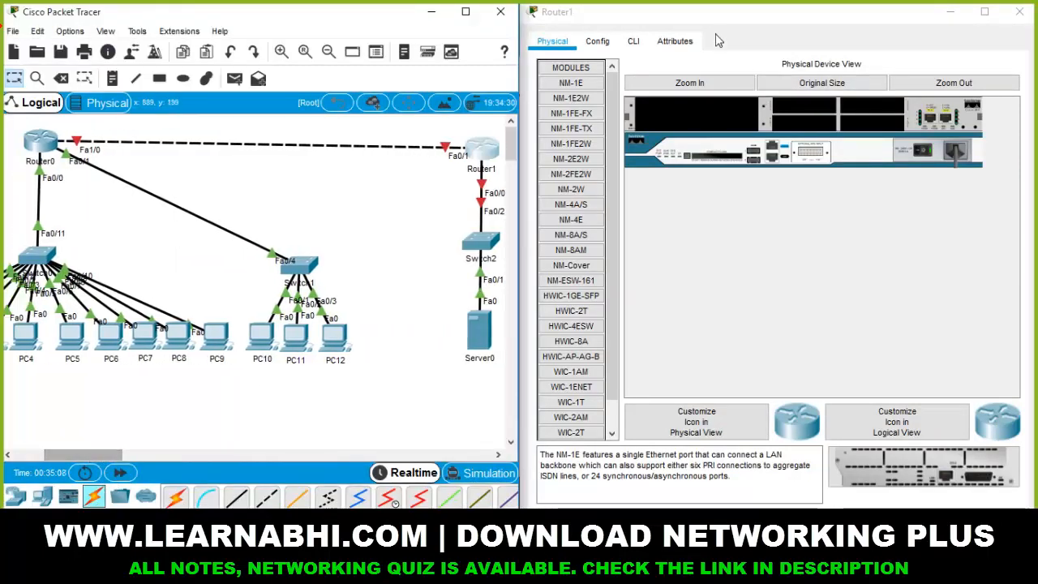
- Decline the initial configuration dialog in Router1's command line and enter global configuration mode
left_click(633, 40)
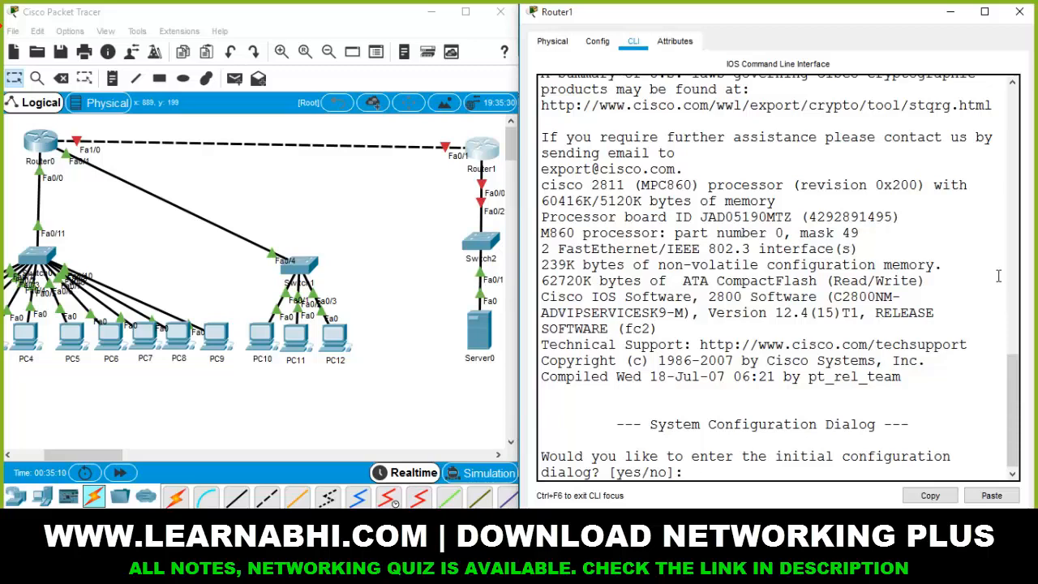
type("no")
key("Return")
key("Return")
key("Return")
type("en")
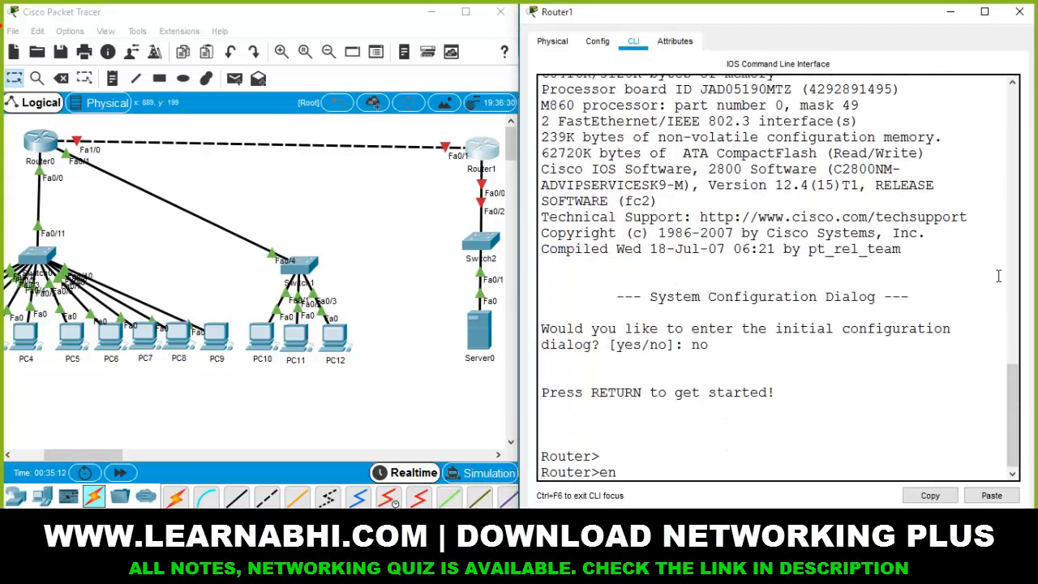
key("Return")
type("conf t")
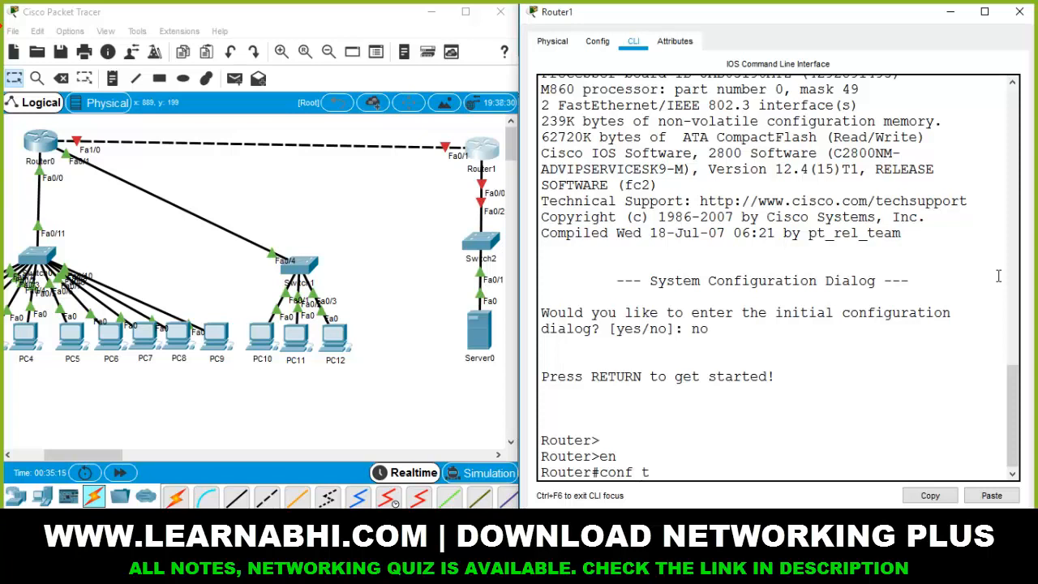
key("Return")
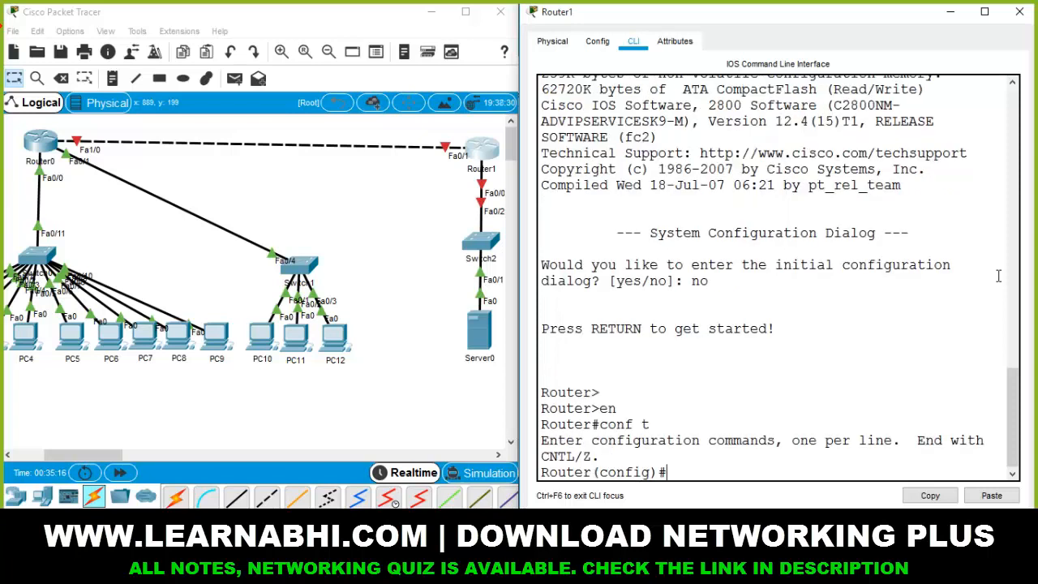
- Assign 20.0.0.1 with mask 255.0.0.0 to Router1's FastEthernet0/0 interface and enable it
type("int f0/0")
key("Return")
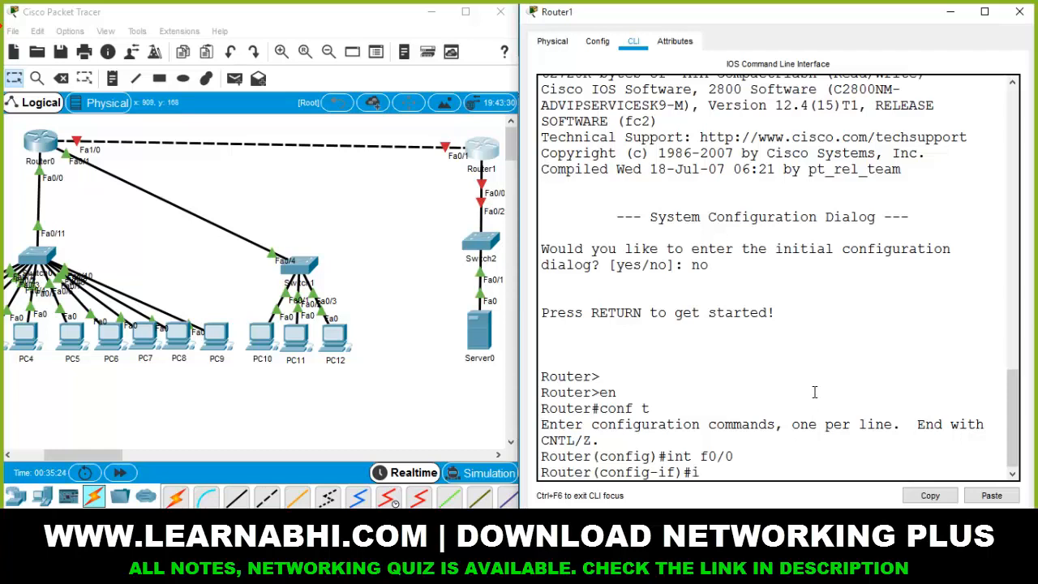
type("ip address 20.0.0.1")
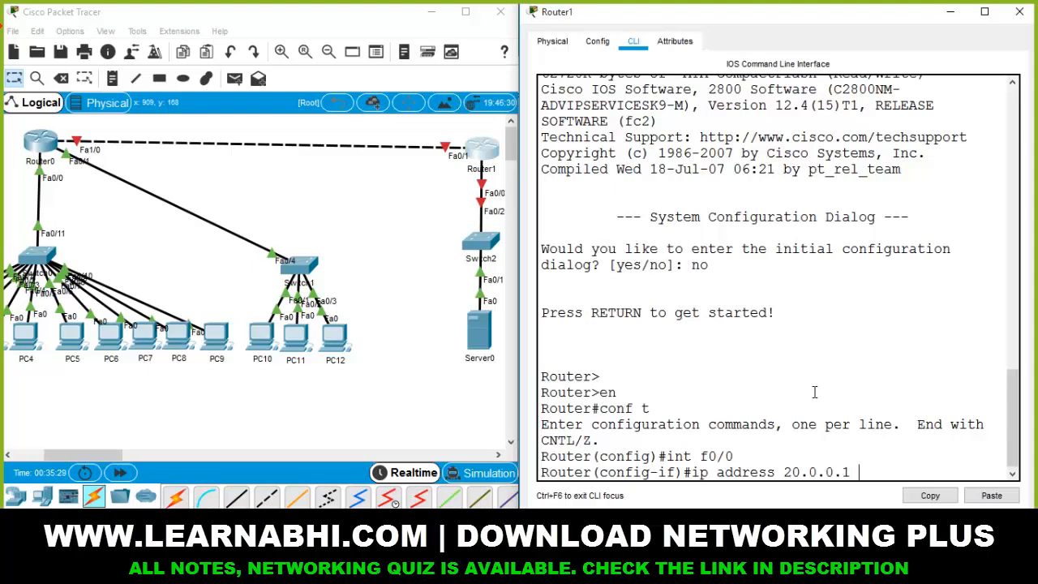
type("255.0.0.0")
key("Return")
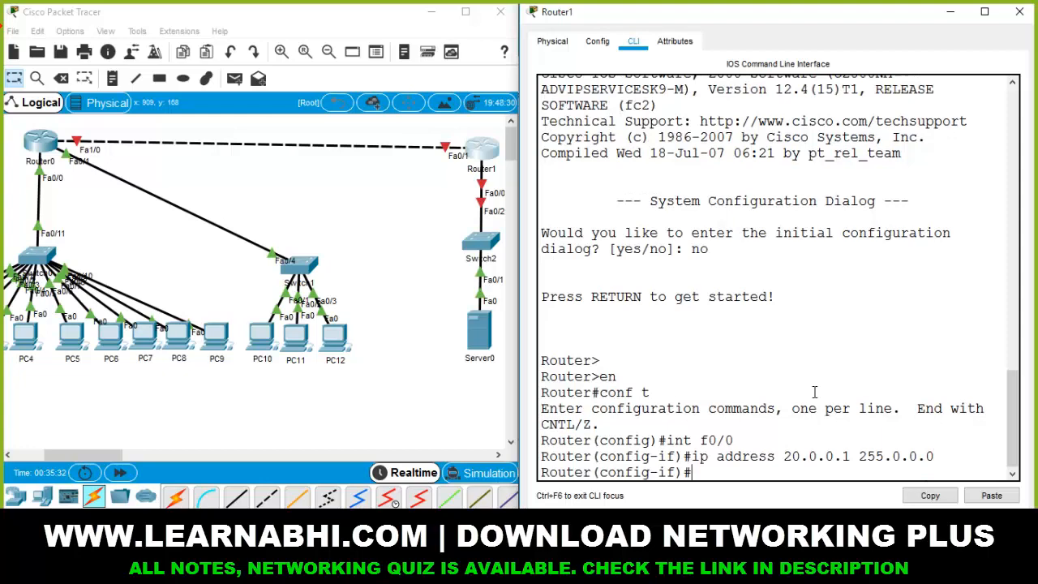
type("no shut")
key("Return")
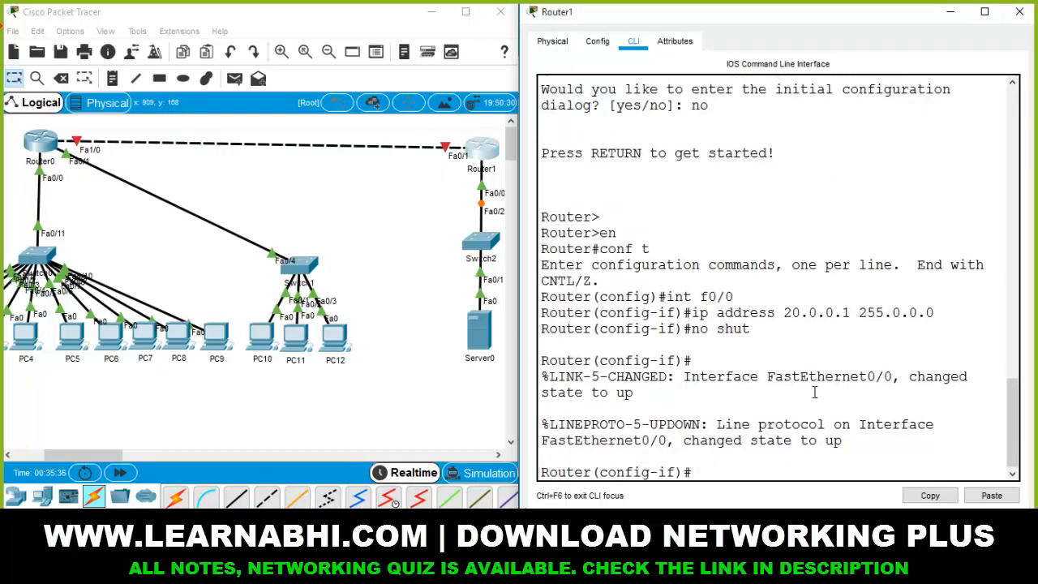
- Assign 50.0.0.2 with mask 255.0.0.0 to Router1's FastEthernet0/1 interface and enable it
type("int f0/1")
key("Return")
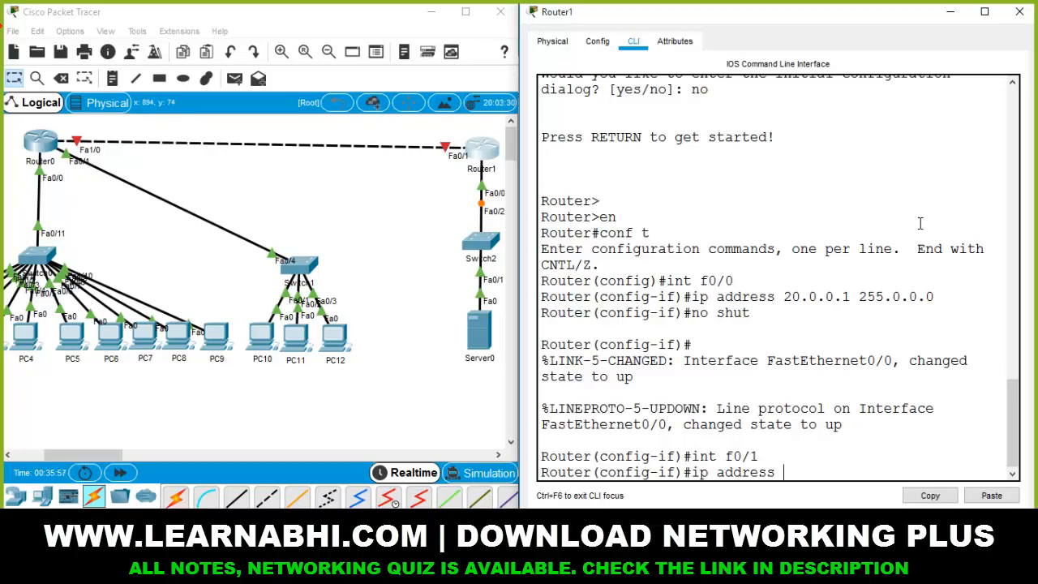
type(".0.0.2 255.0.0.0")
key("Return")
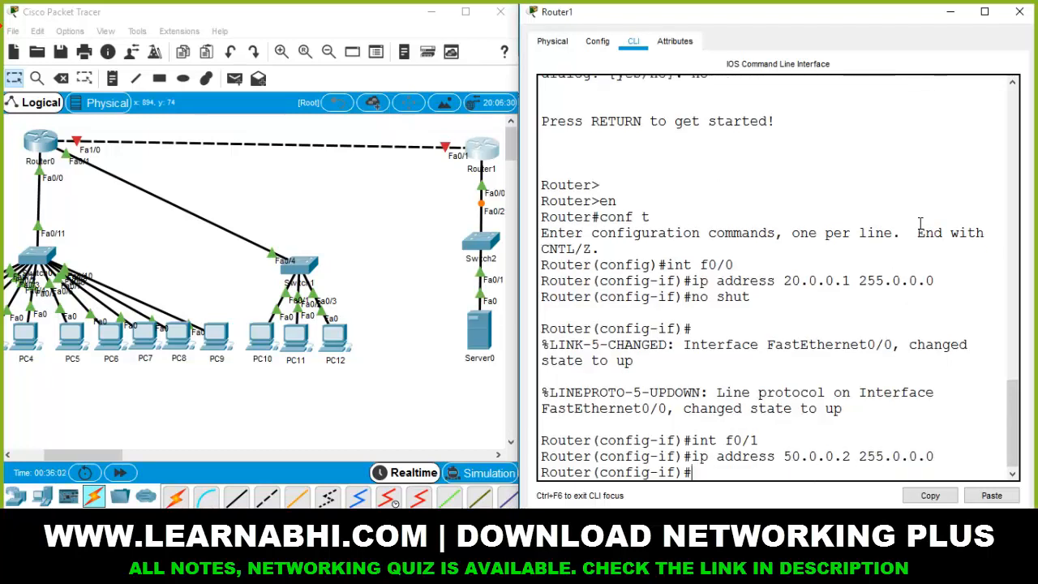
type("no shut")
key("Return")
key("Return")
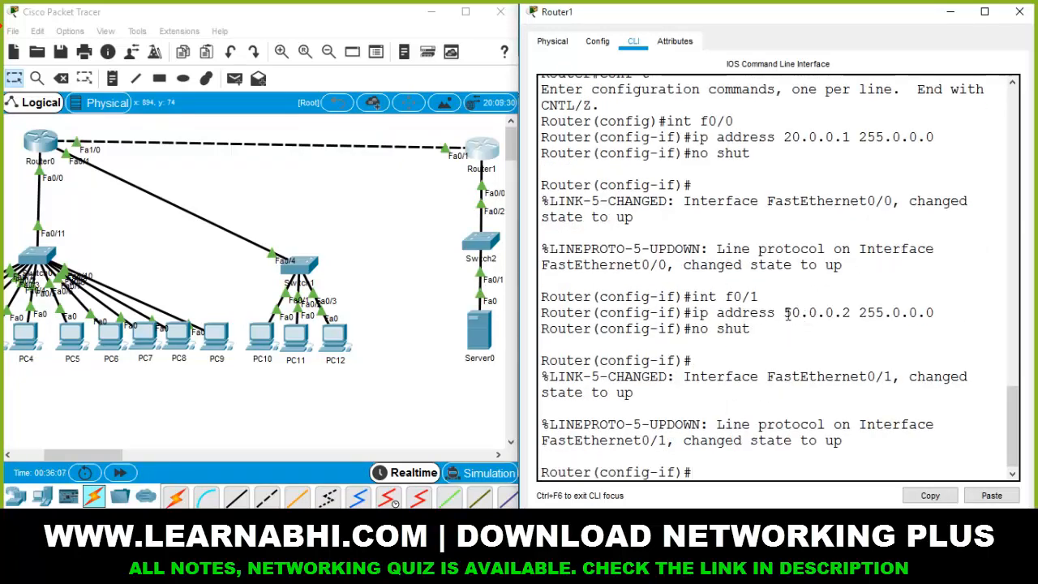
left_click_drag(784, 313, 851, 313)
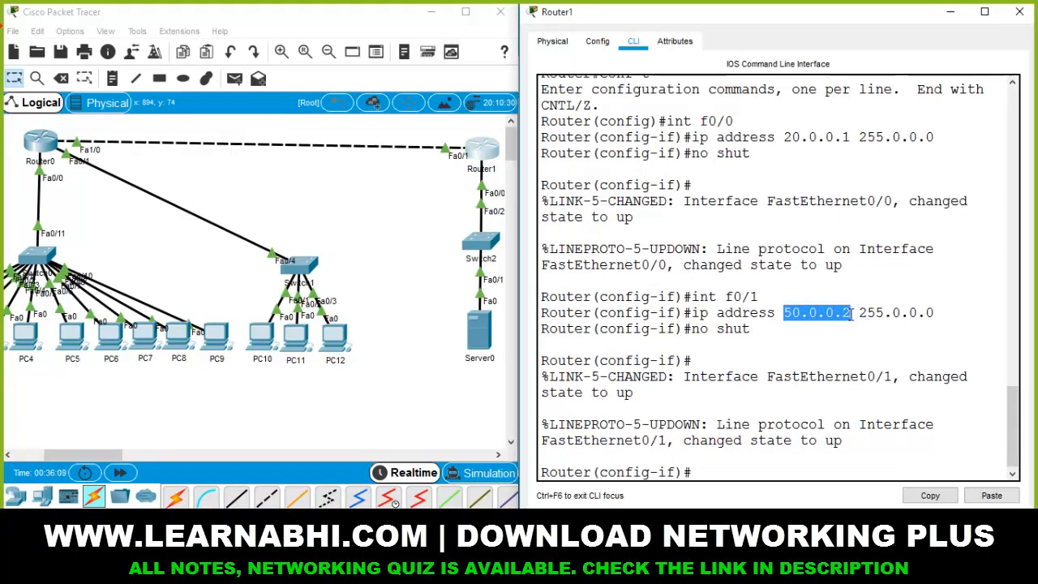
- Open Router0's command line beside the topology and enter global configuration mode
left_click(45, 144)
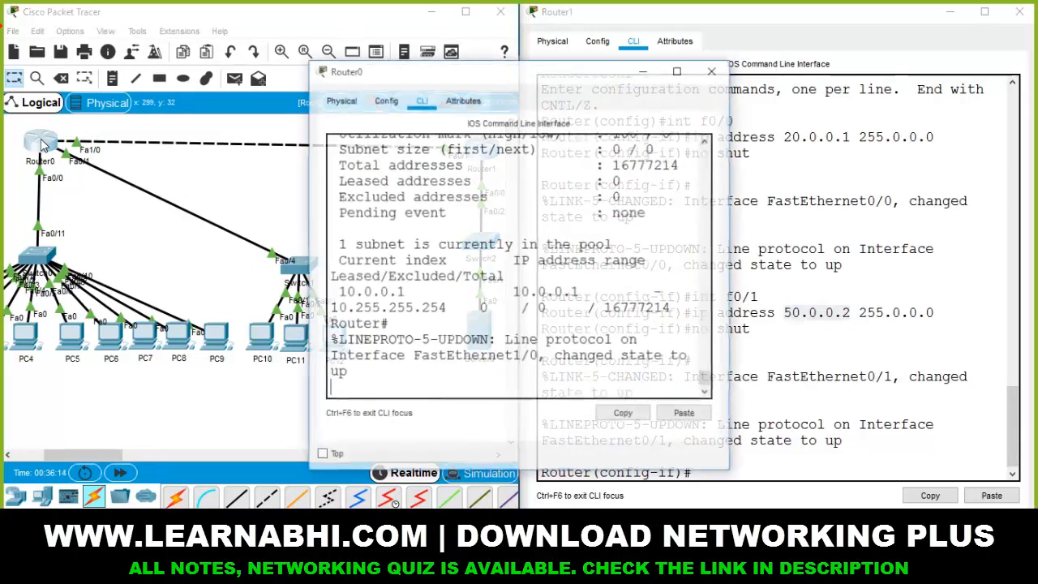
left_click_drag(386, 78, 1031, 50)
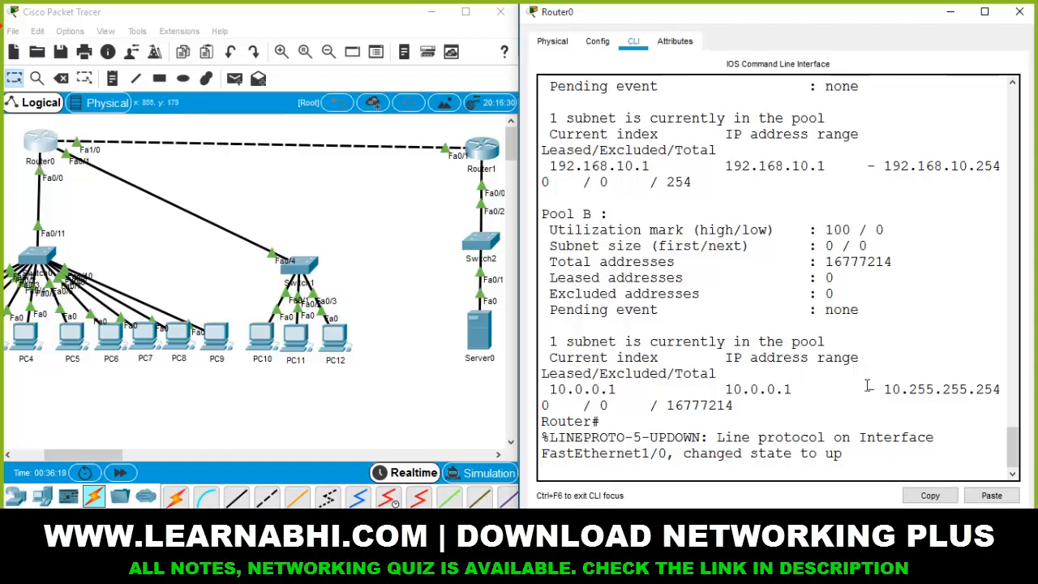
key("Return")
key("Return")
key("Return")
type("conf t")
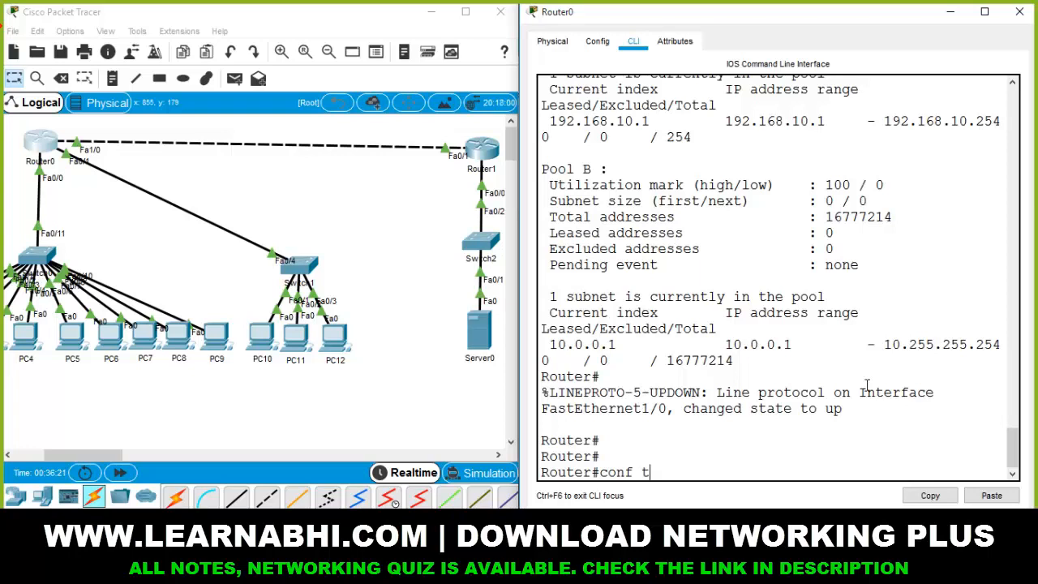
key("Return")
- Assign 50.0.0.1 with mask 255.0.0.0 to Router0's FastEthernet1/0 interface and enable it
type("int f1/")
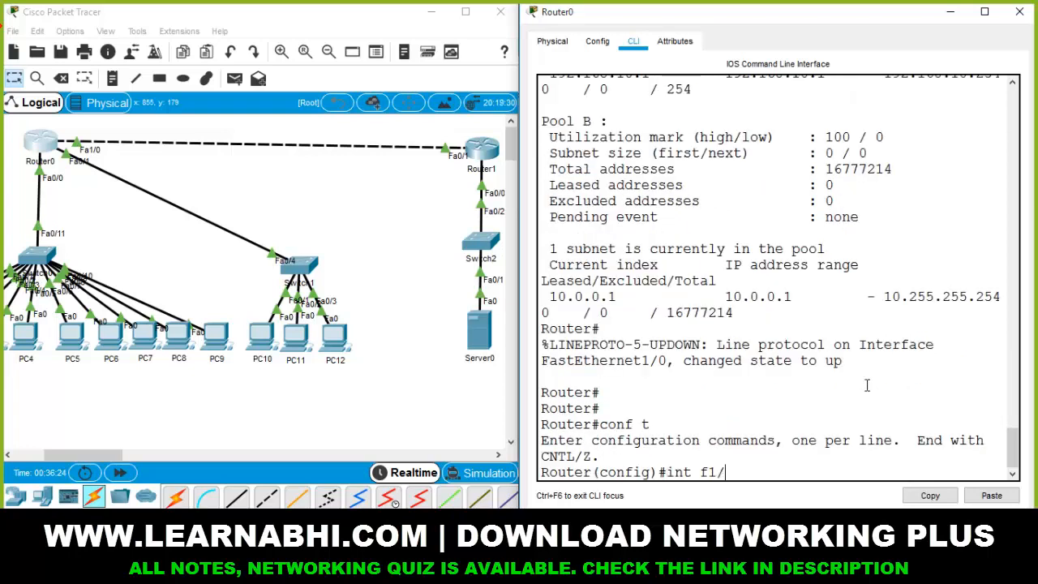
type("0")
key("Return")
type("ip ")
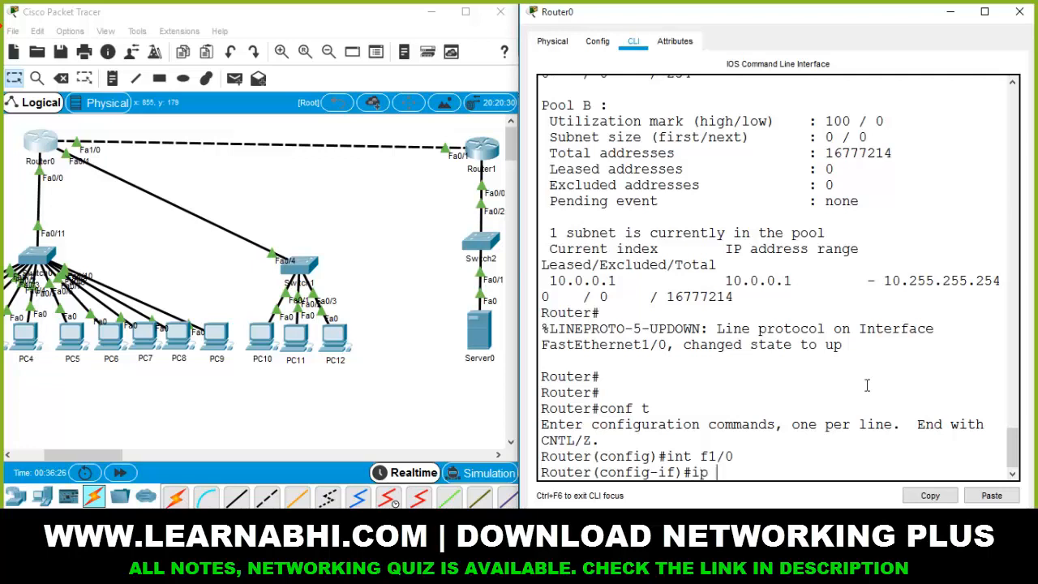
type("address 50.0.0.")
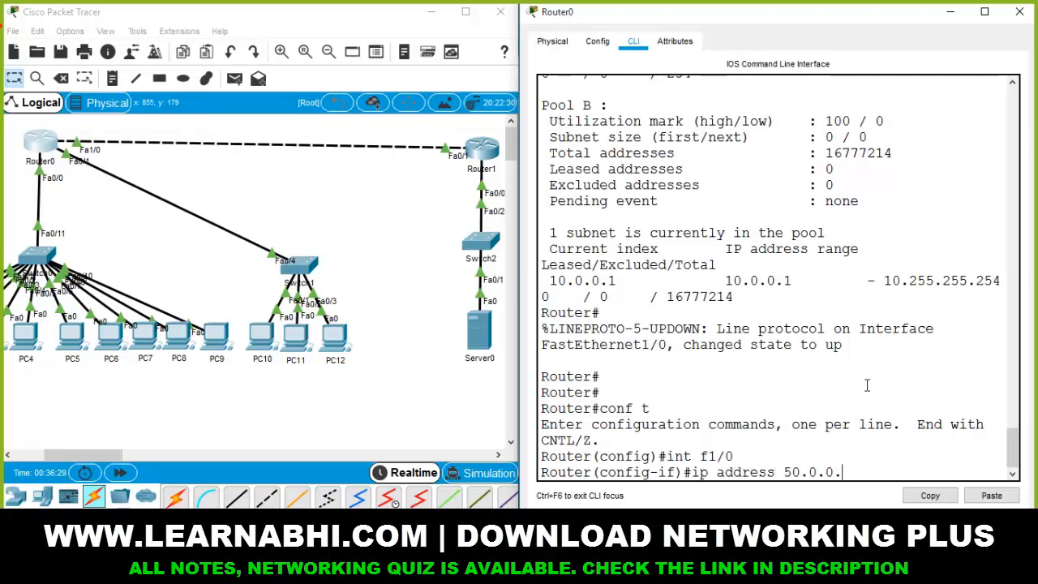
type("1 255.0.0.0")
key("Return")
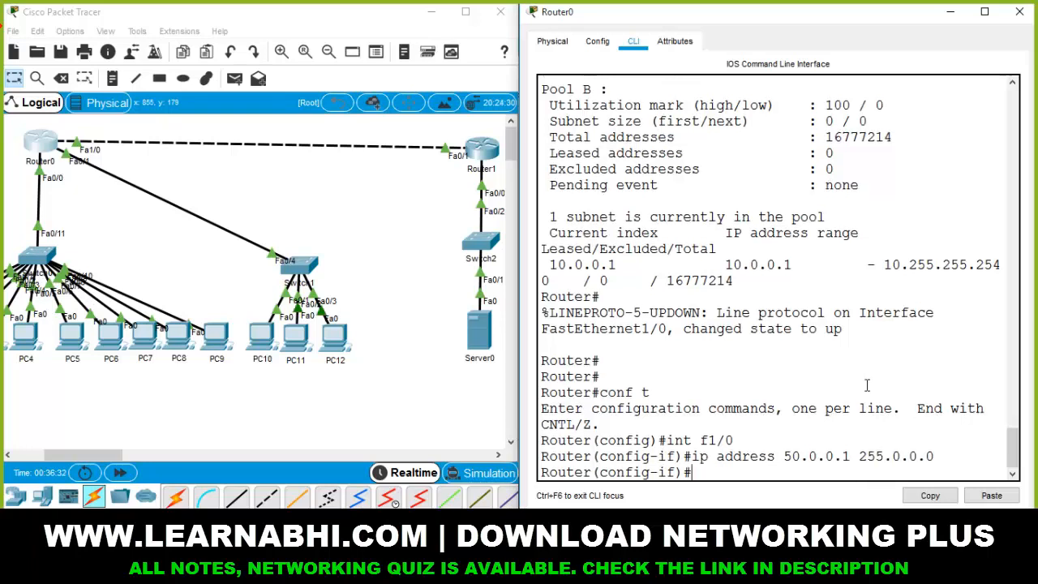
type("no shut")
key("Return")
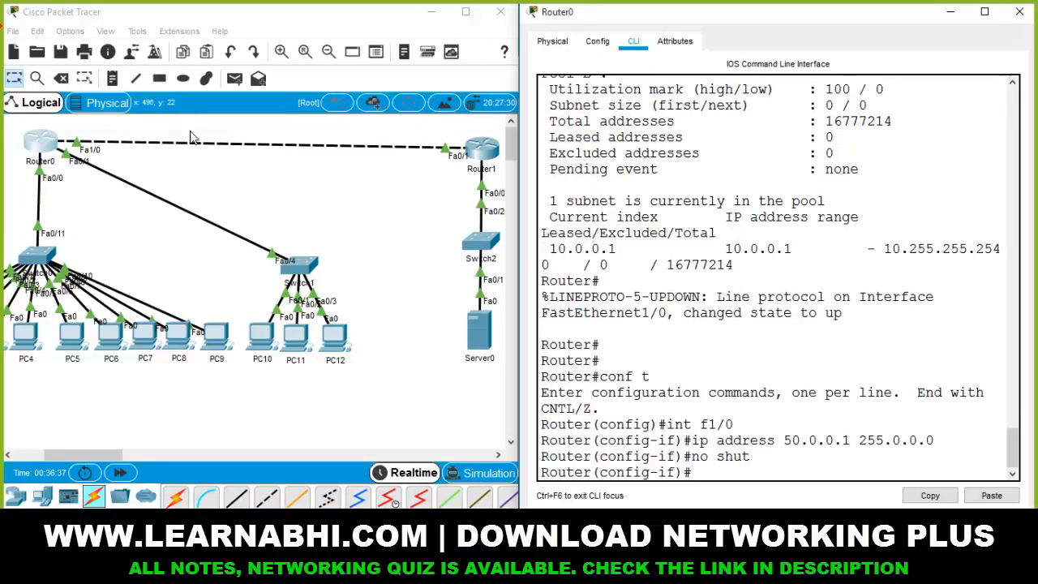
- Open Server0's IP configuration and place its window beside the topology
left_click(478, 330)
left_click_drag(351, 71, 687, 110)
left_click(704, 140)
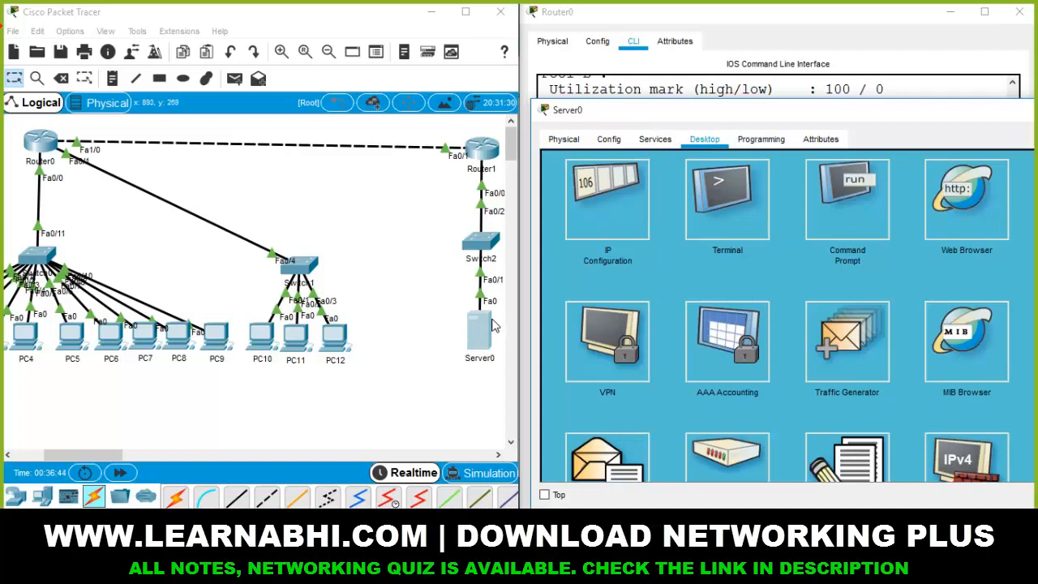
left_click(608, 182)
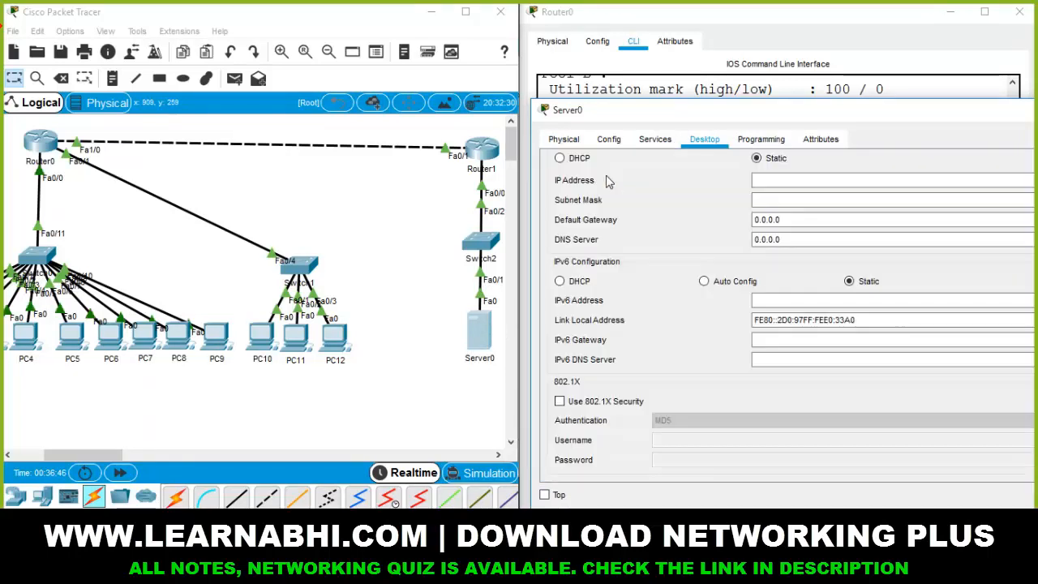
left_click(765, 180)
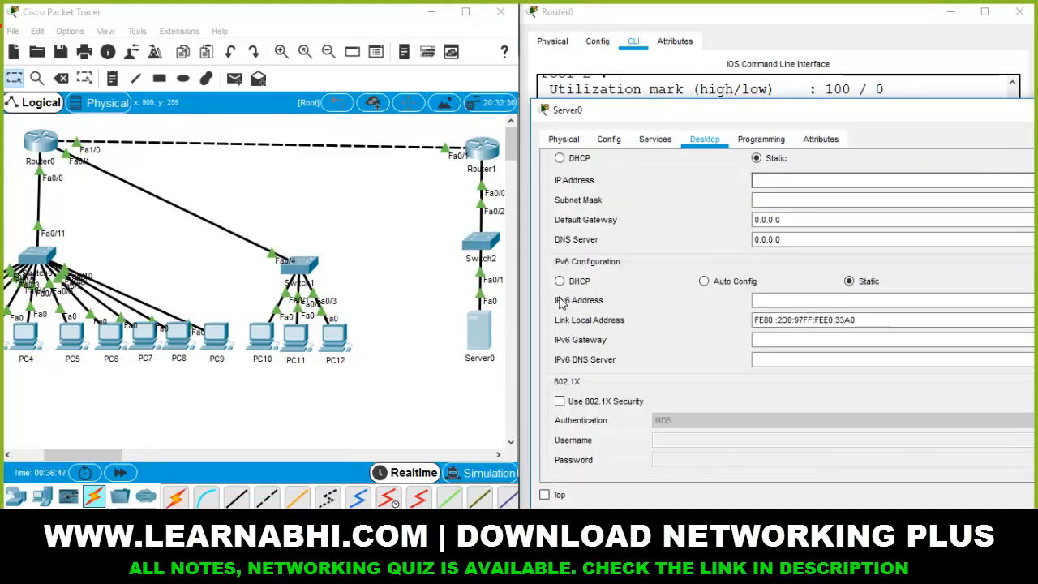
- Check the FastEthernet0/0 address in Router1's command line and return to Server0's IP configuration
left_click_drag(109, 459, 129, 456)
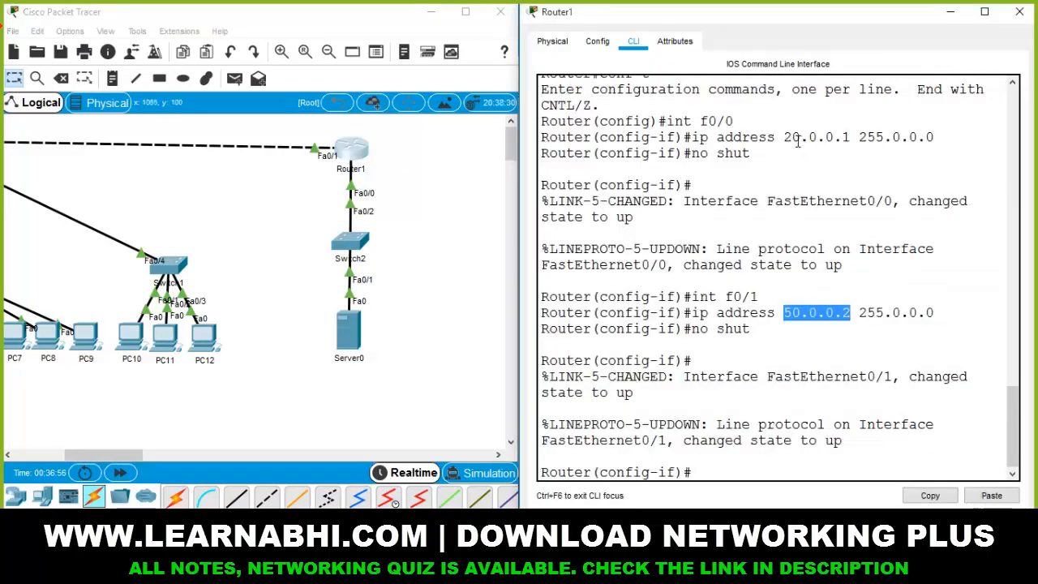
left_click_drag(784, 137, 850, 137)
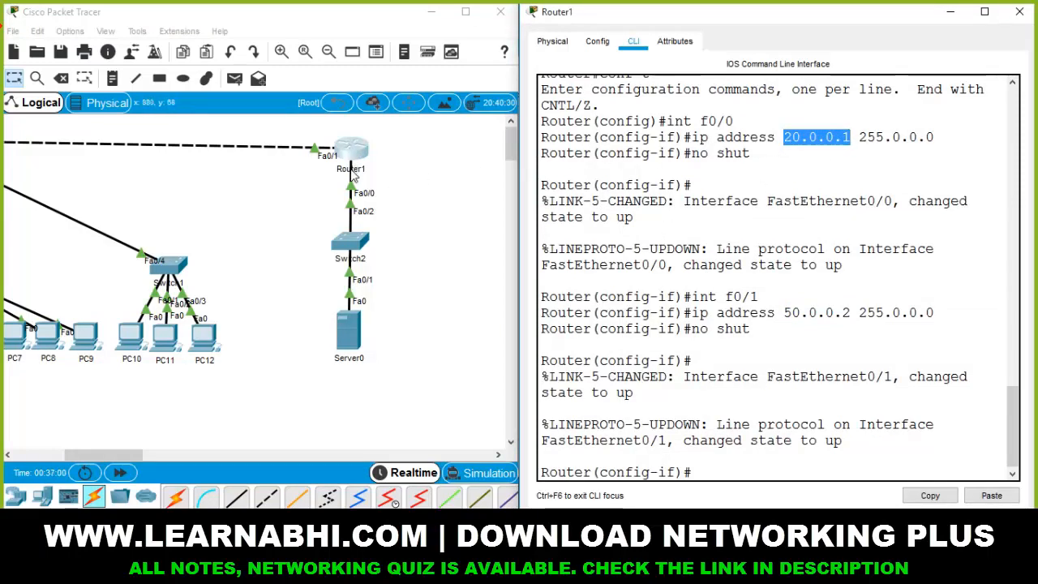
left_click(349, 328)
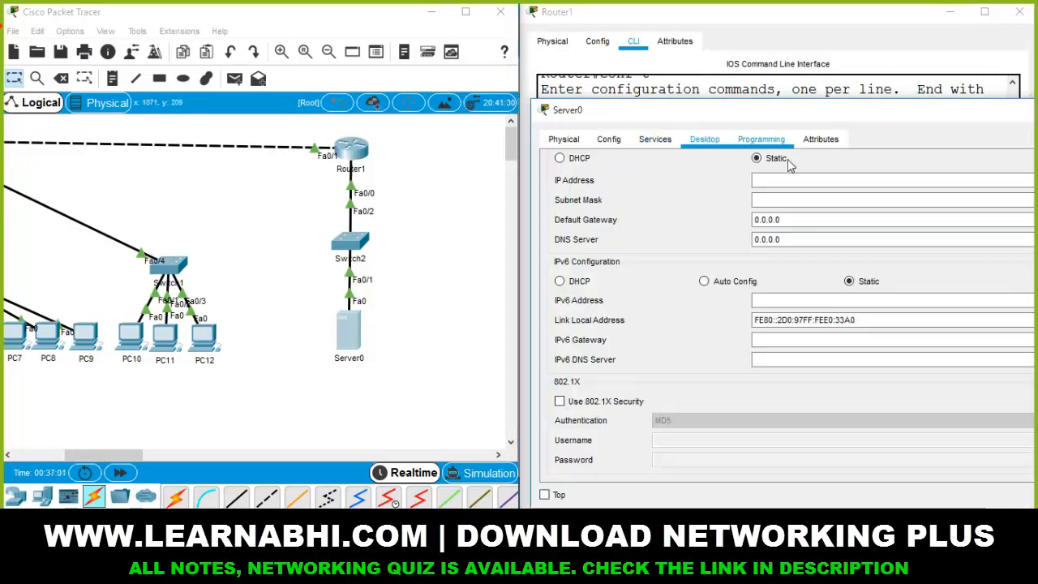
- Set Server0's default gateway to 20.0.0.1, IP address to 20.0.0.2 and subnet mask to 255.0.0.0, and close its window
left_click_drag(795, 216, 702, 225)
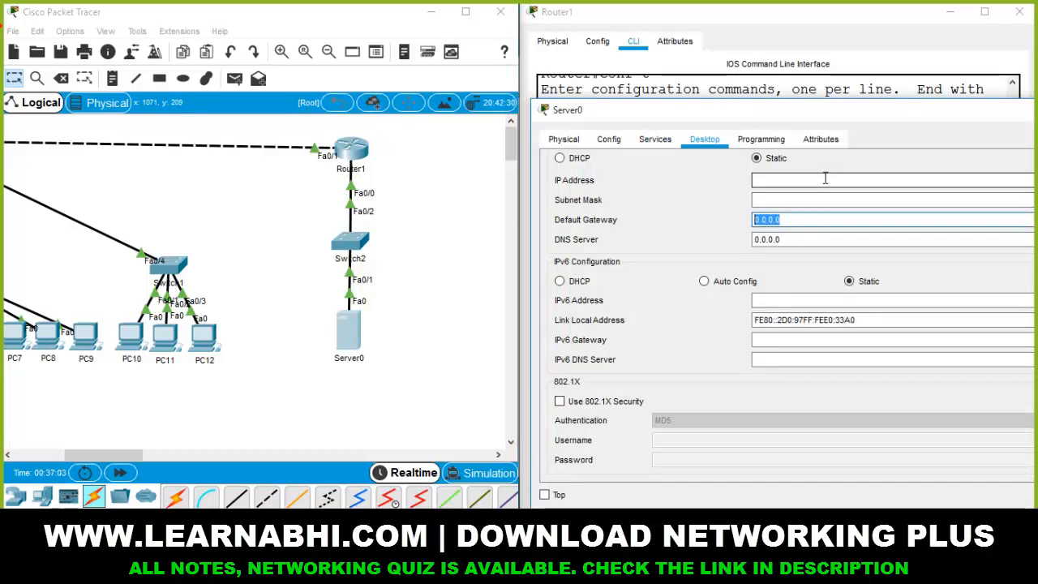
type("20.")
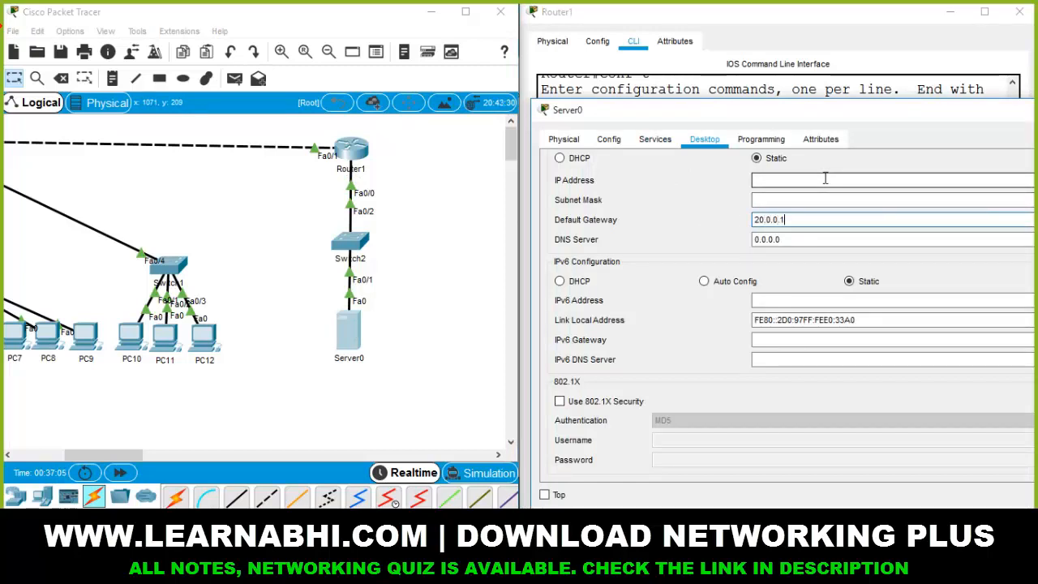
left_click(817, 173)
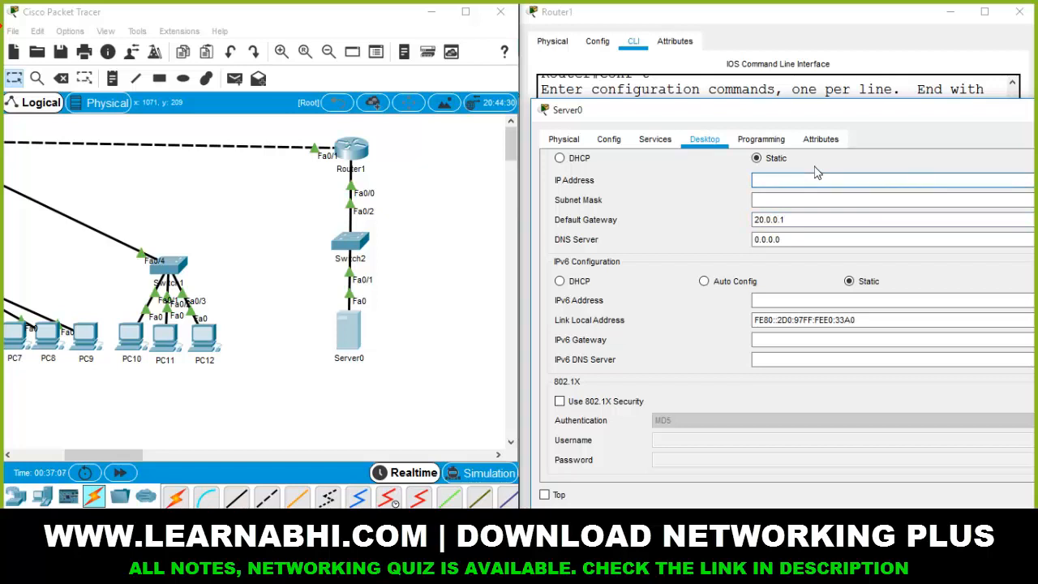
type("20.0.0.2")
key("Tab")
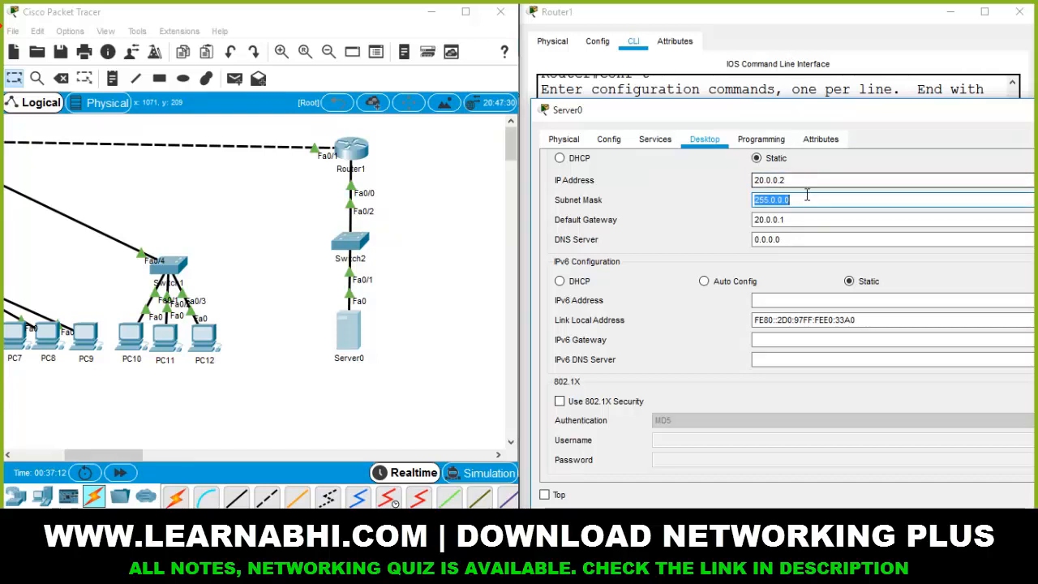
left_click(806, 199)
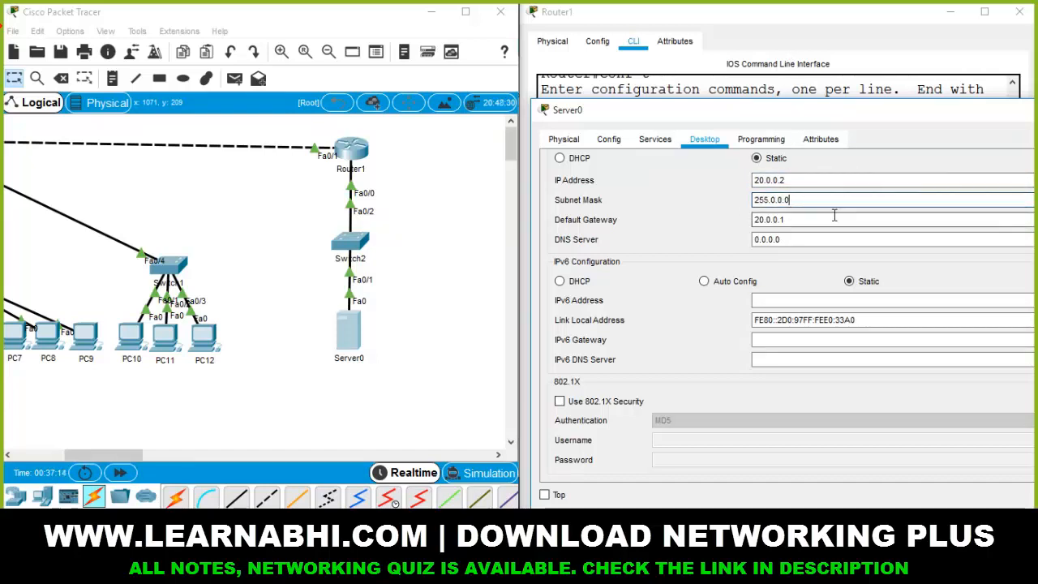
left_click_drag(875, 117, 741, 159)
left_click(1026, 152)
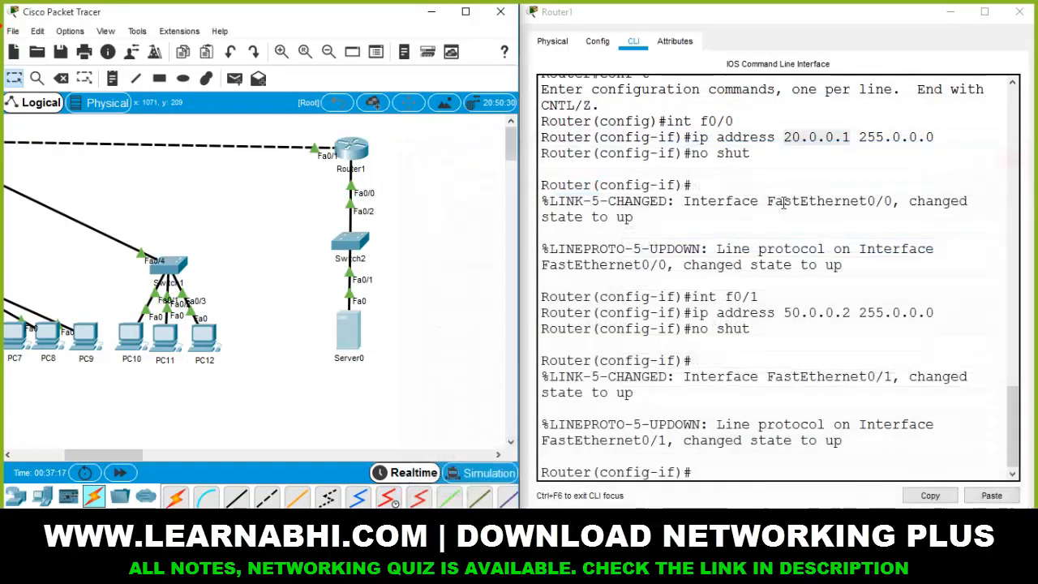
- Move Router1, Switch2 and Server0 together closer to the Switch1 network in the topology
left_click_drag(106, 451, 70, 453)
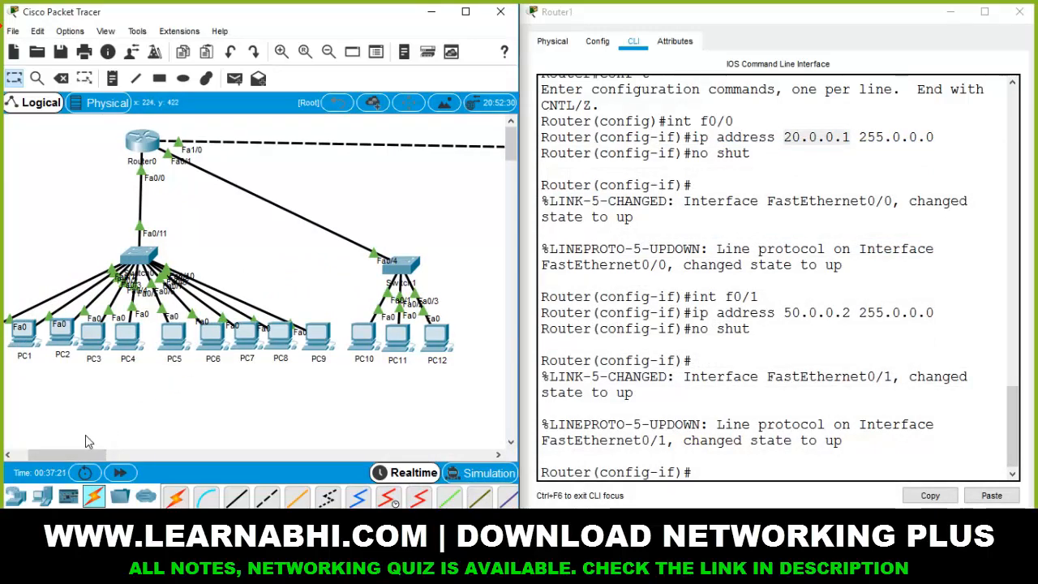
left_click_drag(76, 451, 129, 451)
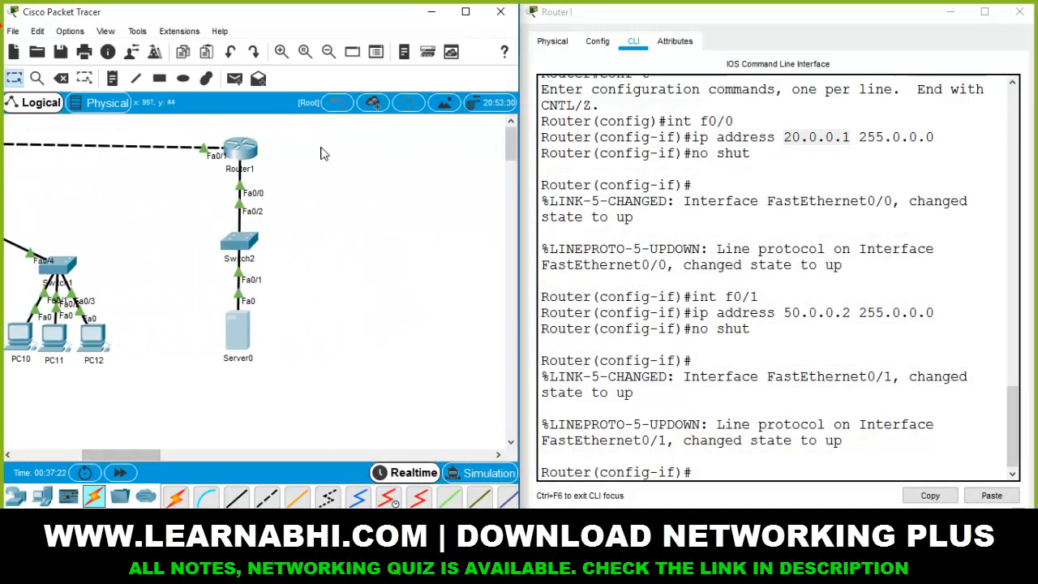
left_click_drag(321, 129, 193, 381)
left_click_drag(240, 158, 180, 152)
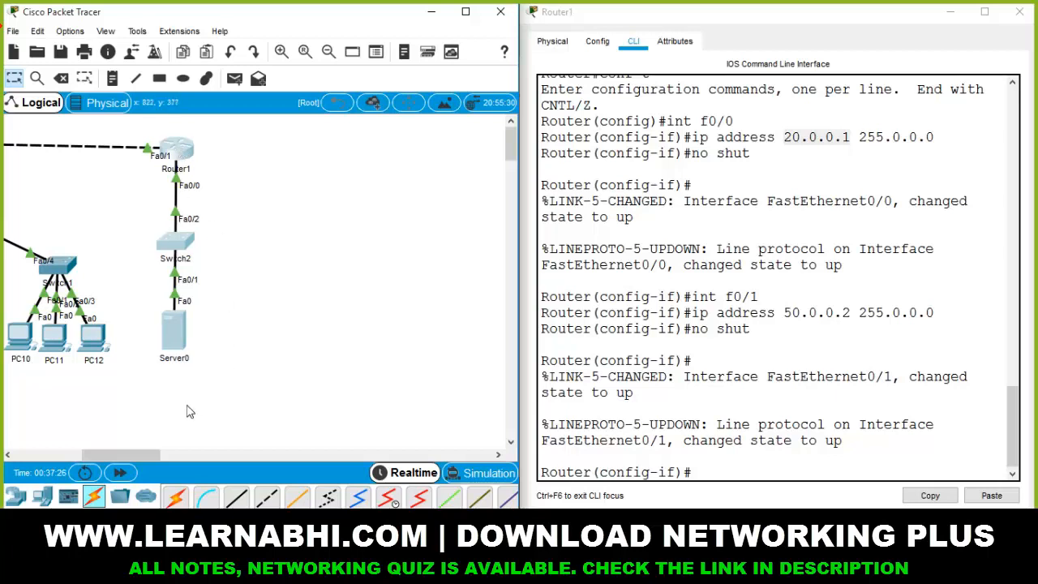
left_click(138, 447)
left_click_drag(136, 456, 93, 444)
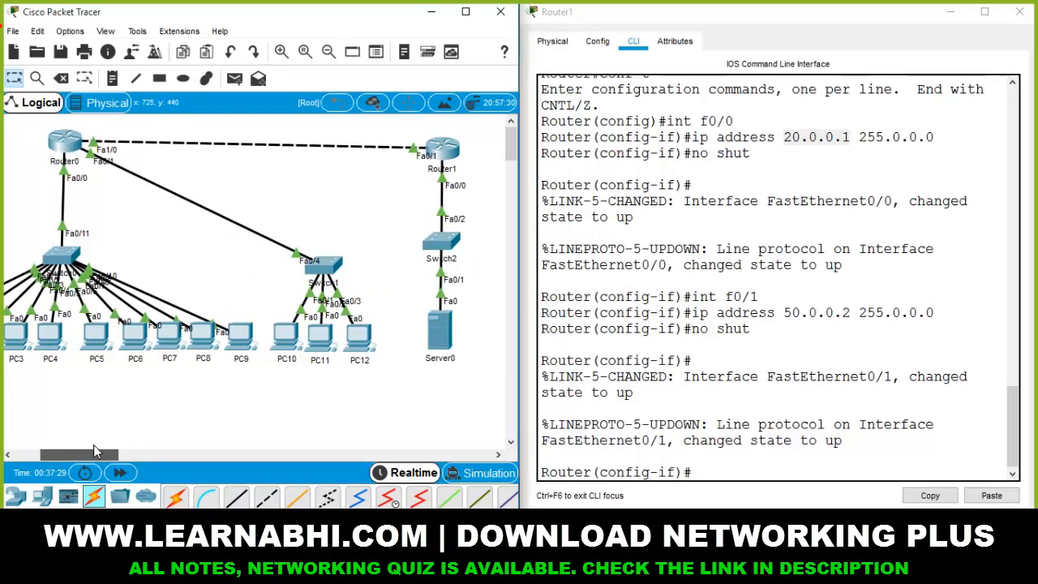
- Move PC5 to PC9 below the other PCs, and shift the Switch1 and Router1 branches closer to Router0
left_click_drag(255, 286, 115, 389)
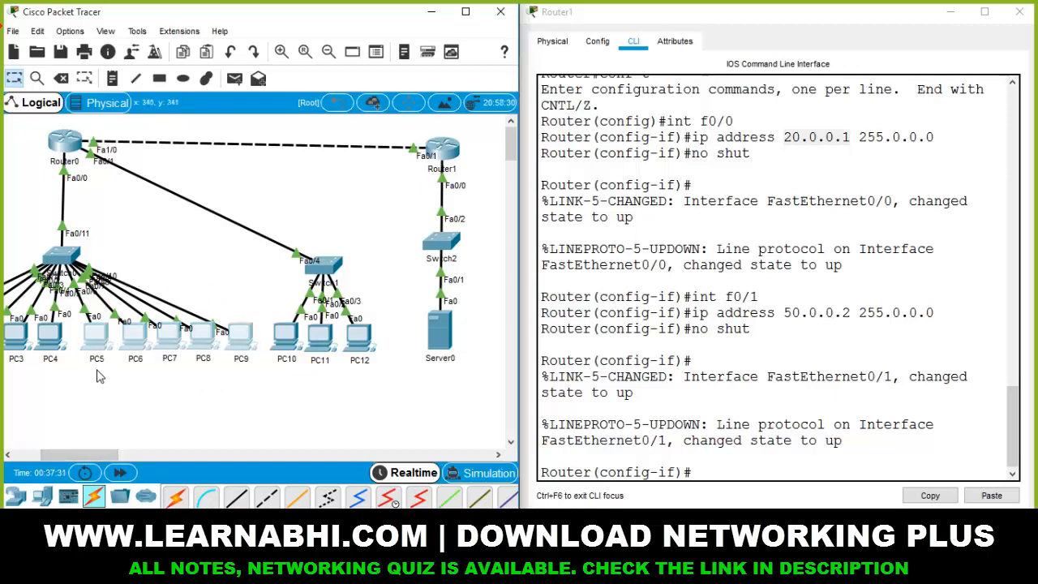
left_click_drag(95, 353, 92, 418)
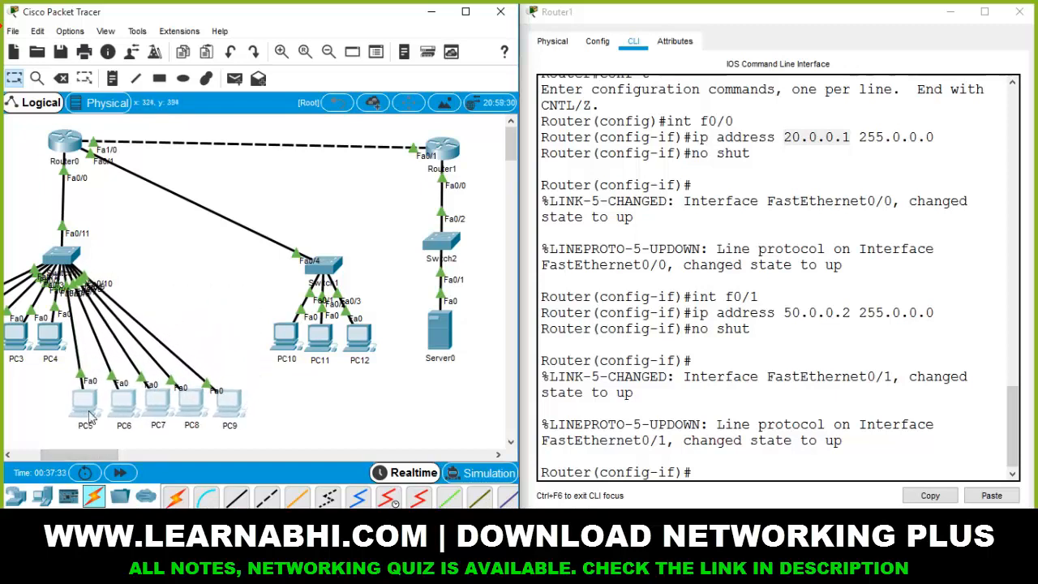
left_click_drag(483, 129, 277, 418)
left_click_drag(328, 268, 241, 262)
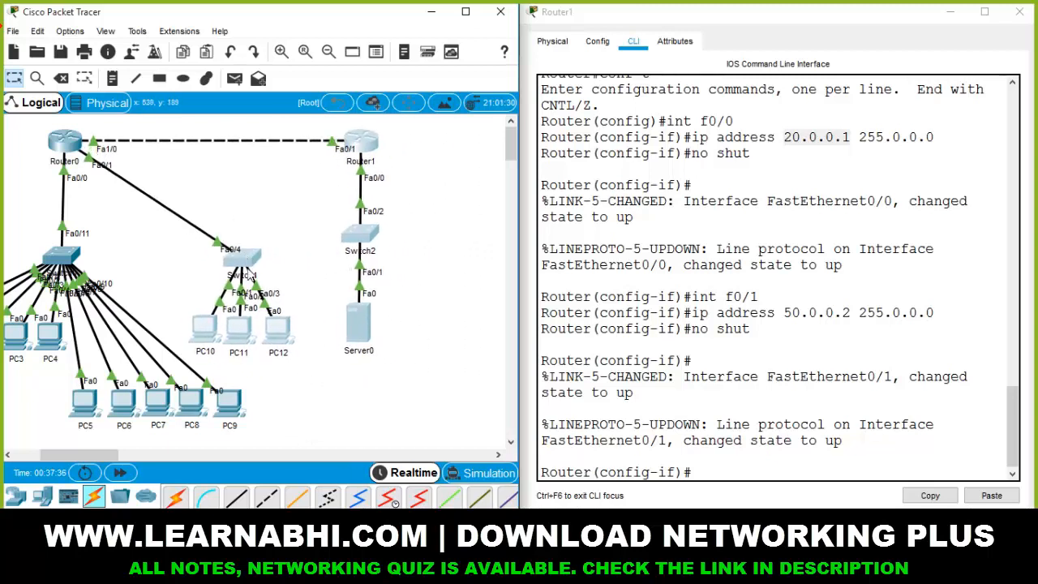
left_click_drag(106, 456, 91, 460)
left_click(383, 419)
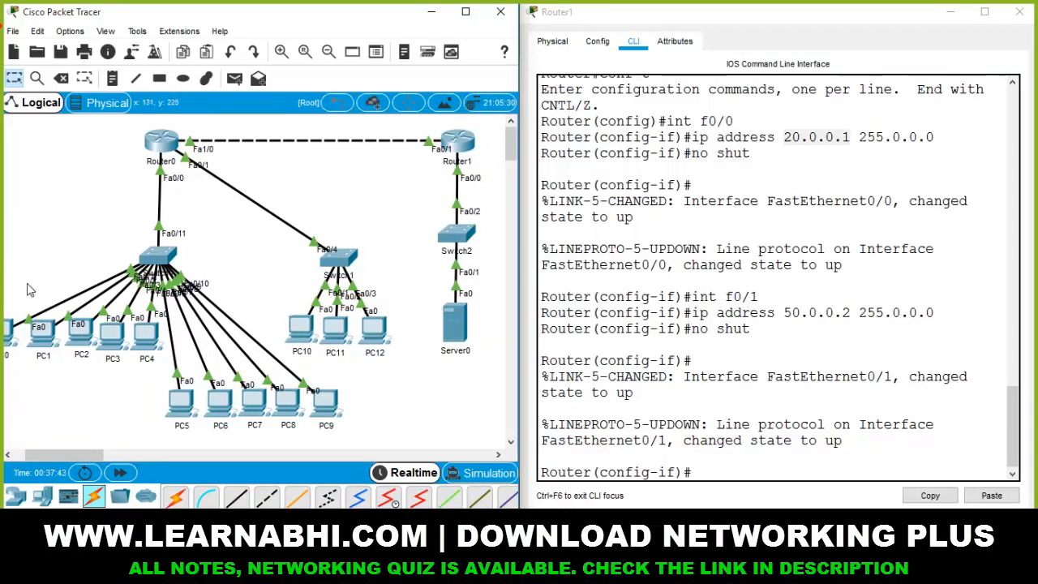
- Bring up Router0's command line and exit interface configuration to global configuration mode
left_click_drag(404, 233, 12, 451)
left_click(157, 144)
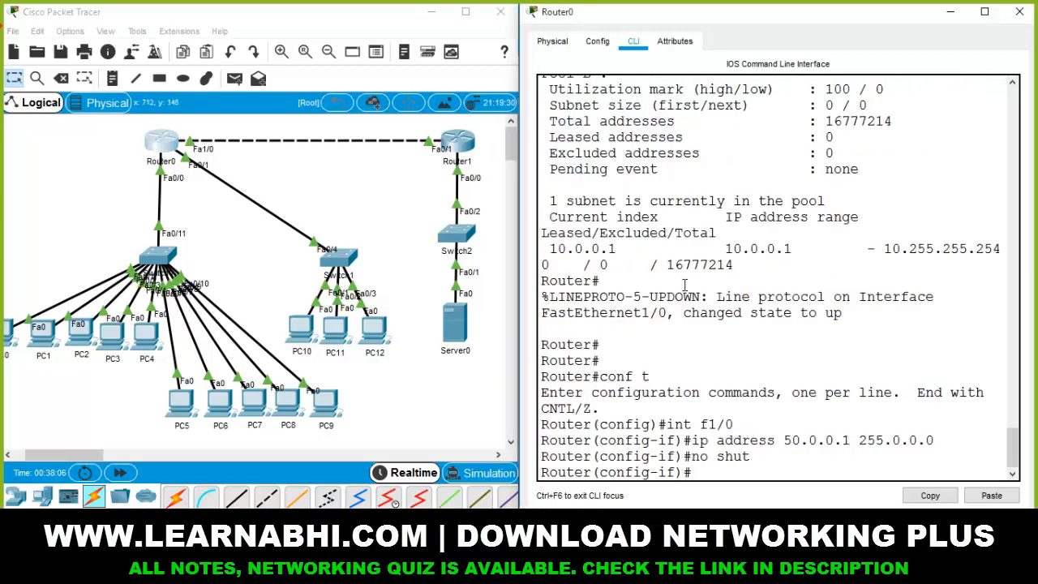
type("exit")
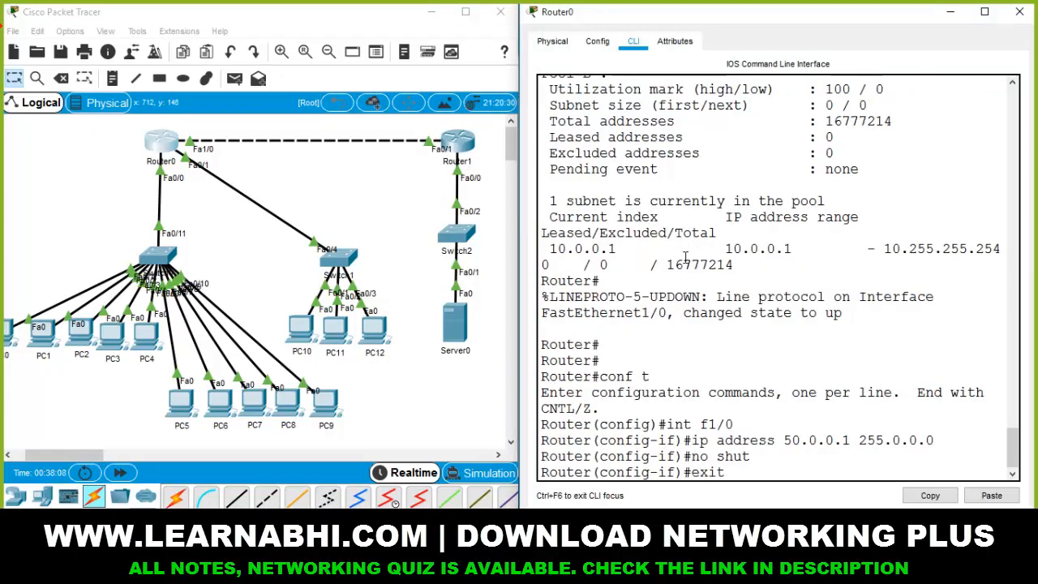
key("Return")
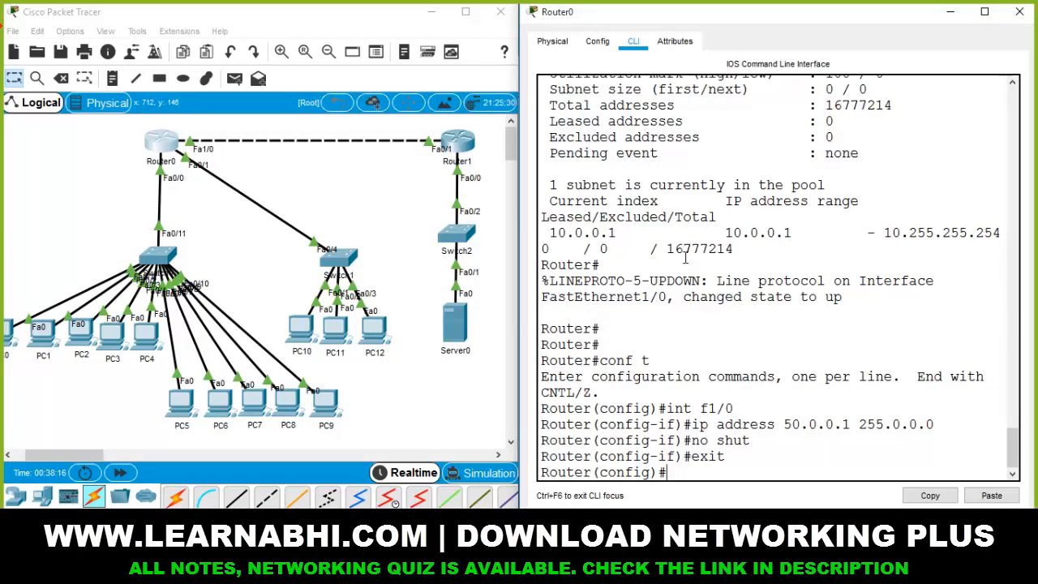
- Add a static route on Router0 to network 20.0.0.0 with mask 255.0.0.0 via next hop 50.0.0.2
type("ip route 20.0.0.0 255.0.0.0 50.0.0.2")
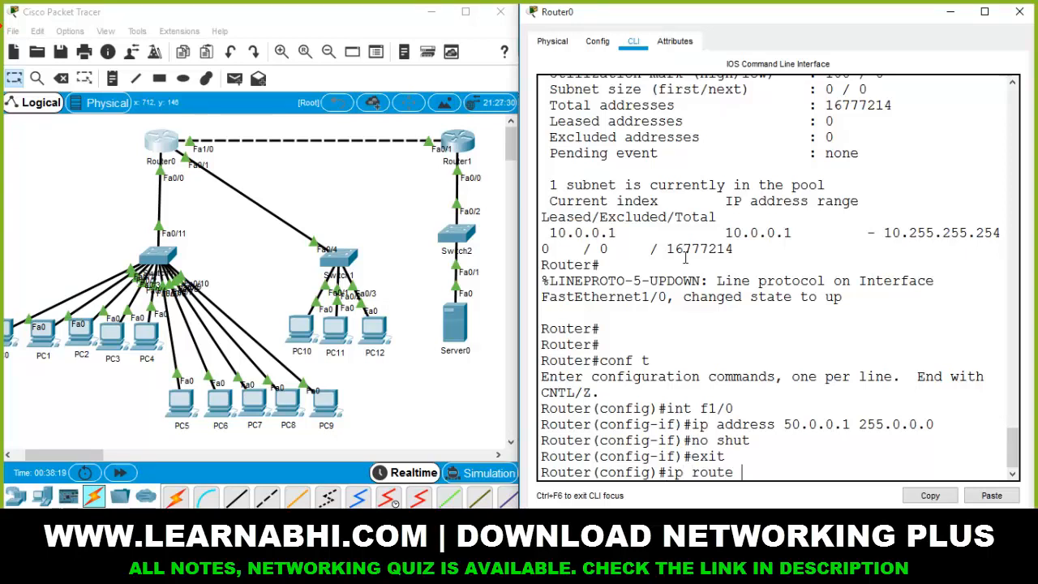
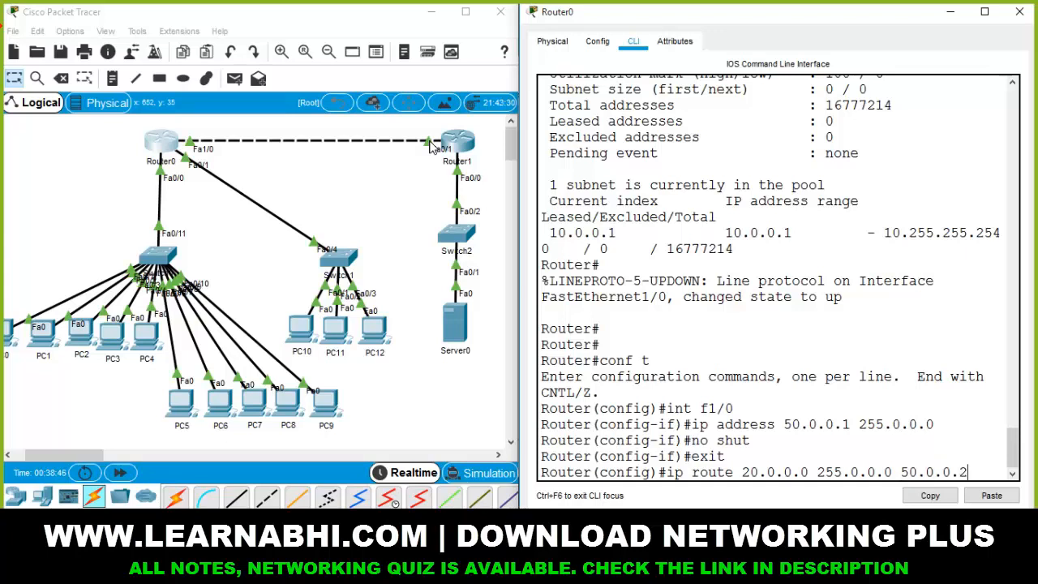
key("Return")
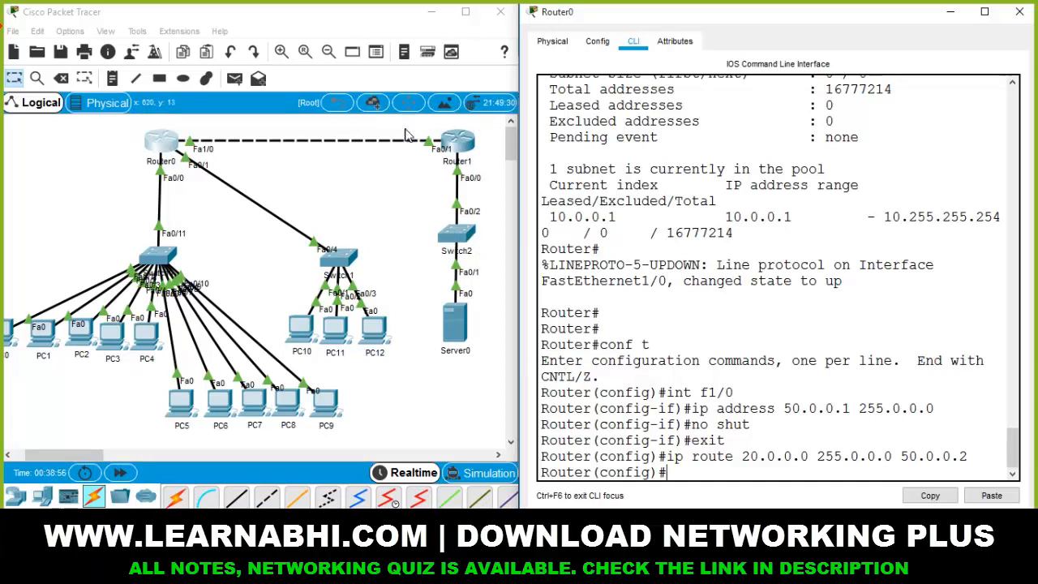
- On Router1, leave interface configuration and add a static route to 192.168.10.0 with mask 255.255.255.0 via 50.0.0.1
left_click(457, 146)
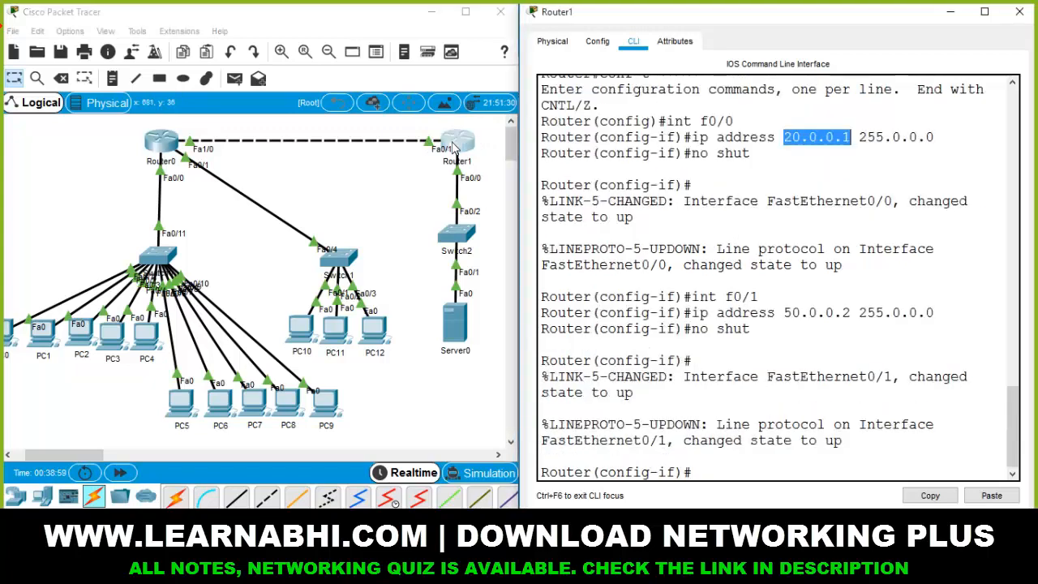
left_click(719, 477)
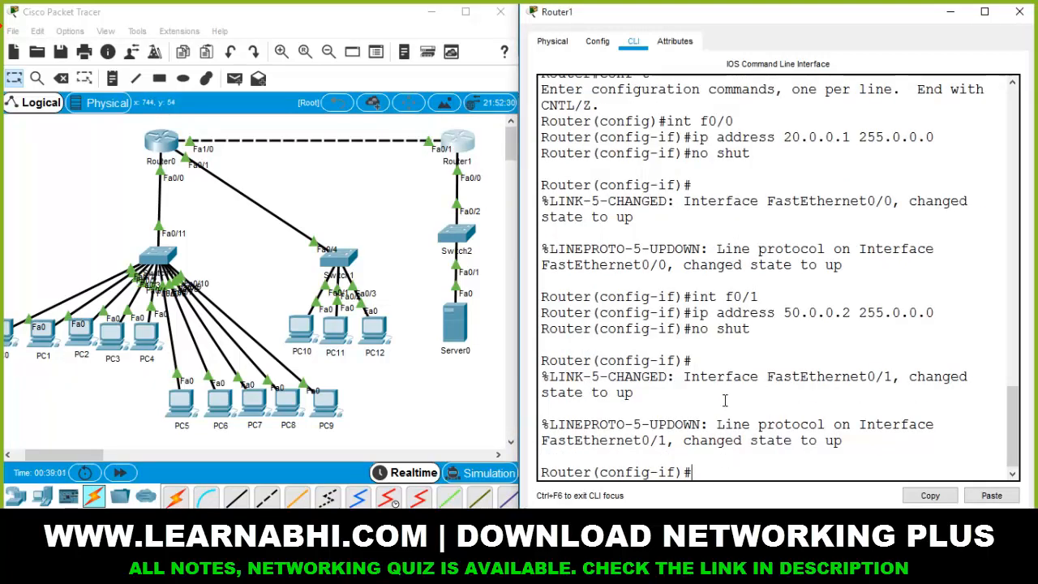
key("Return")
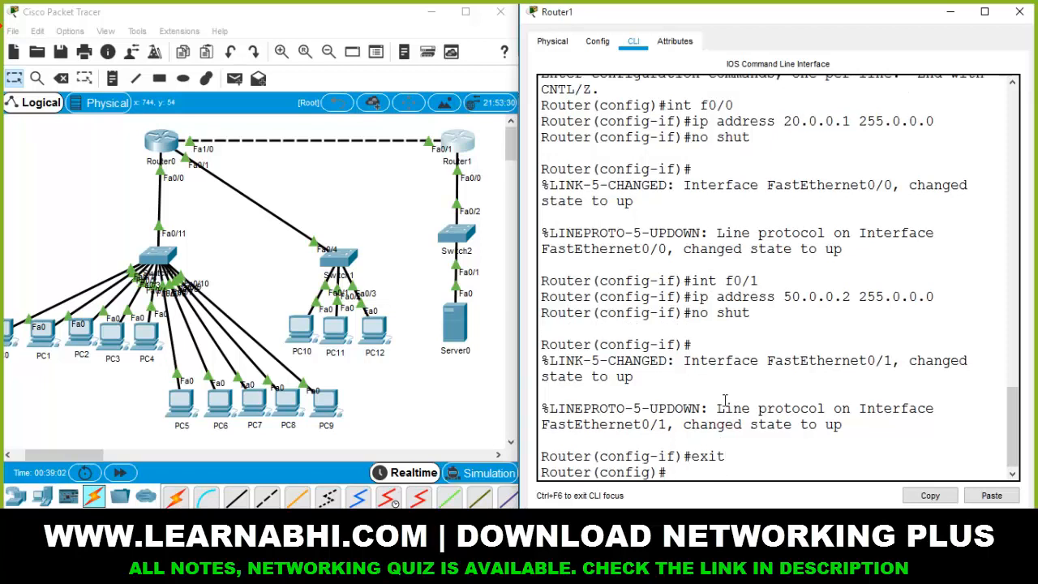
type("ip route")
left_click(159, 144)
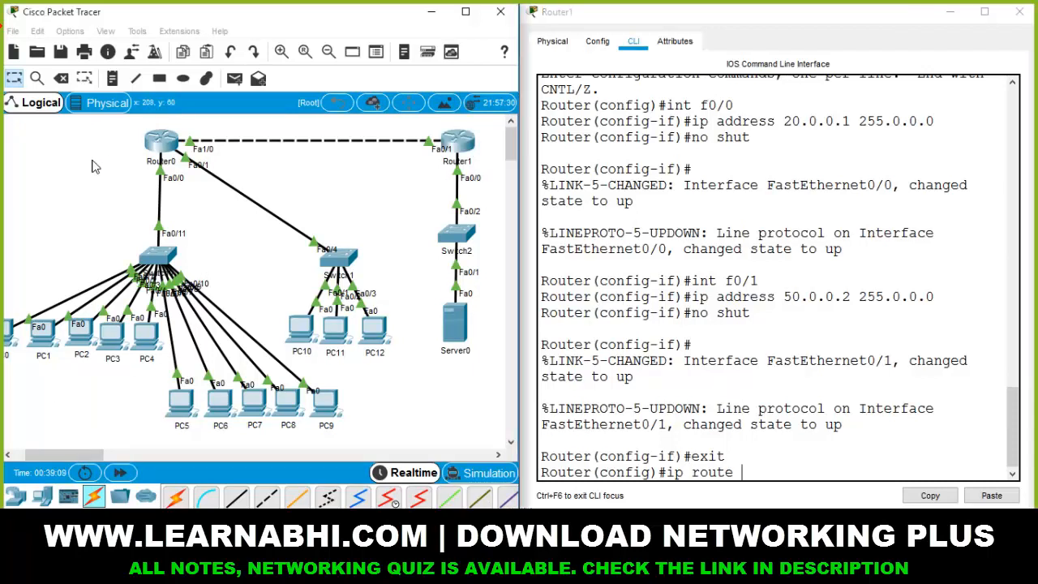
mouse_move(159, 146)
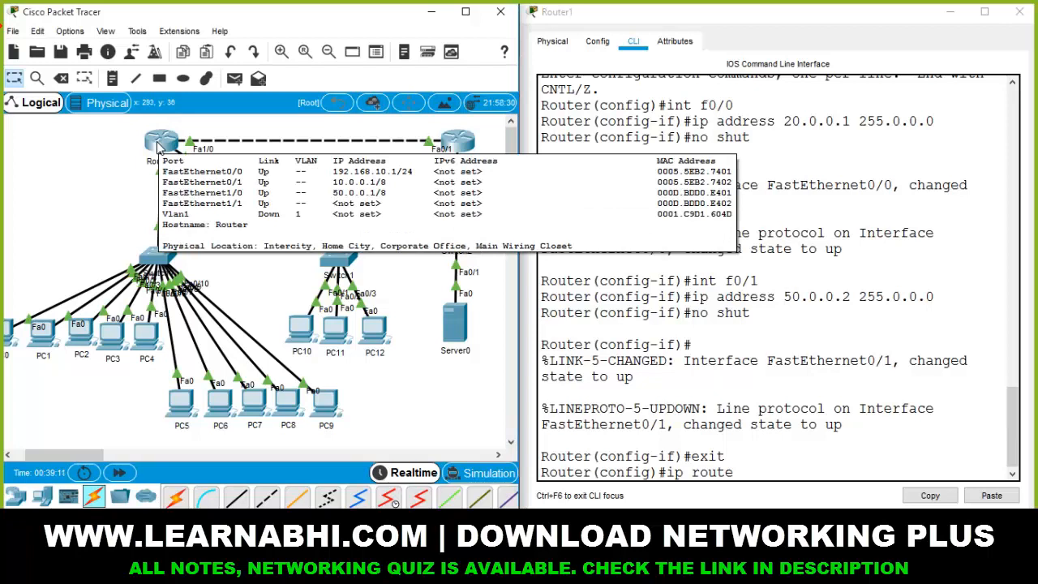
left_click(761, 462)
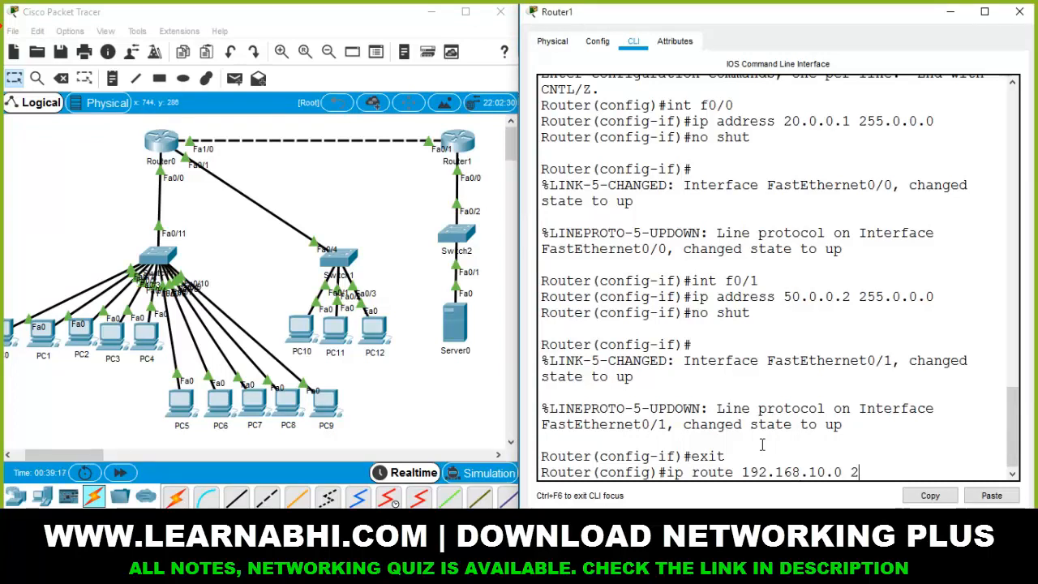
type("255.255.255")
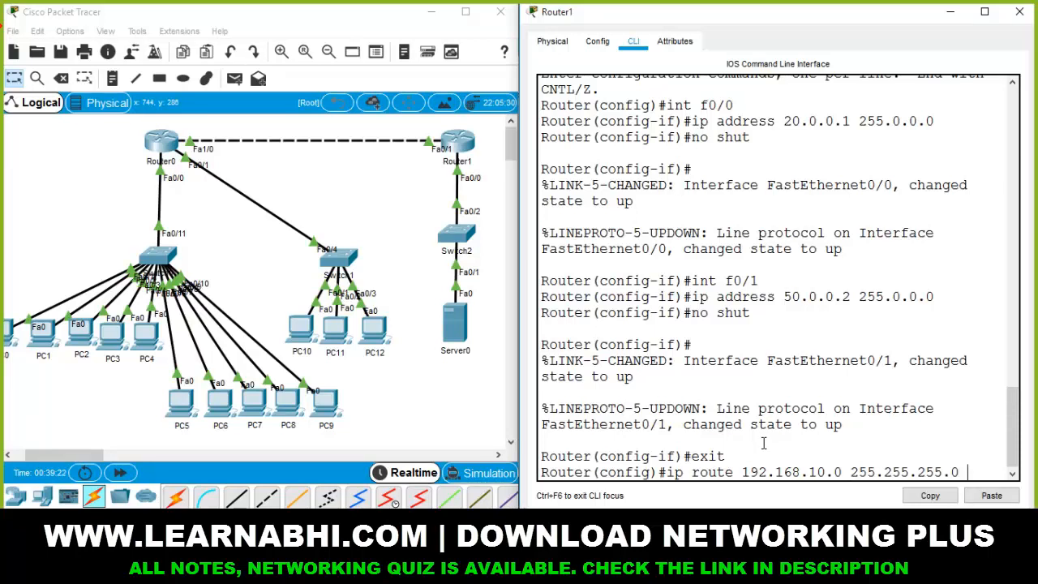
type(".0")
type("50.0.0")
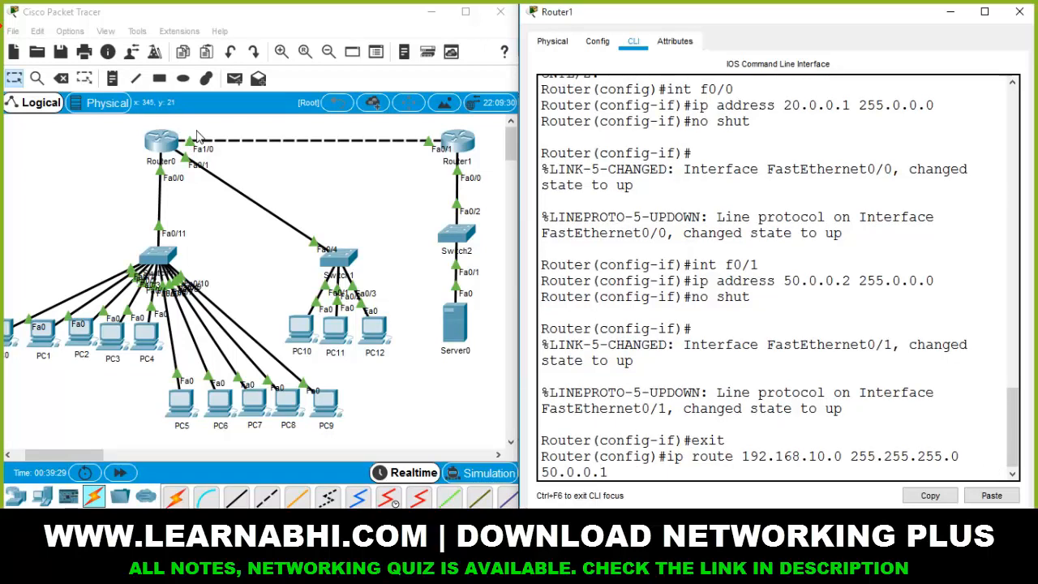
type(".1")
key("Return")
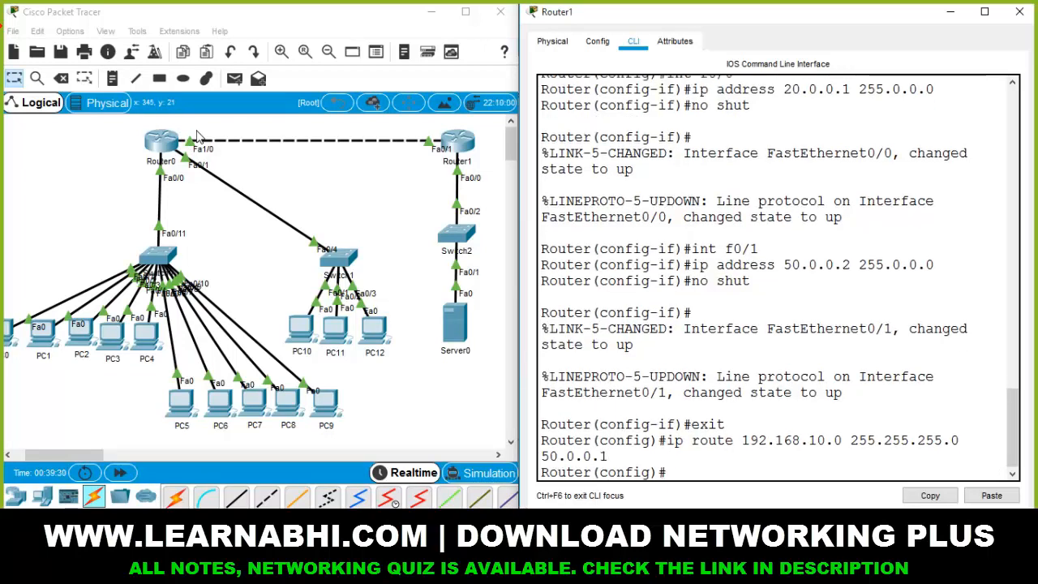
- Add a static route on Router1 to the Switch1 network 10.0.0.0, mask 255.0.0.0, via 50.0.0.1, and return to privileged mode
left_click_drag(392, 223, 294, 349)
left_click(316, 223)
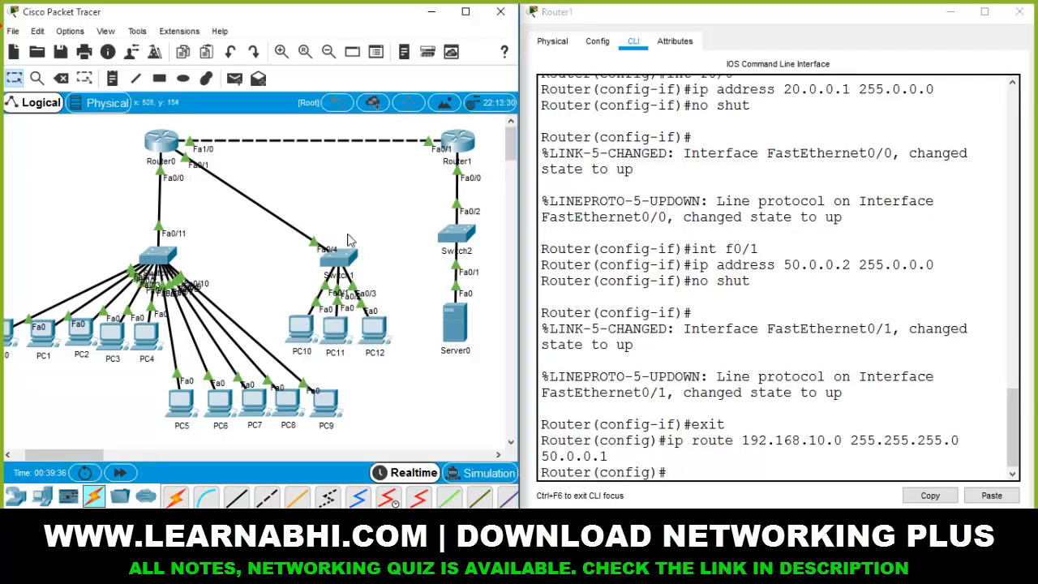
left_click_drag(392, 225, 292, 345)
left_click(315, 203)
mouse_move(160, 143)
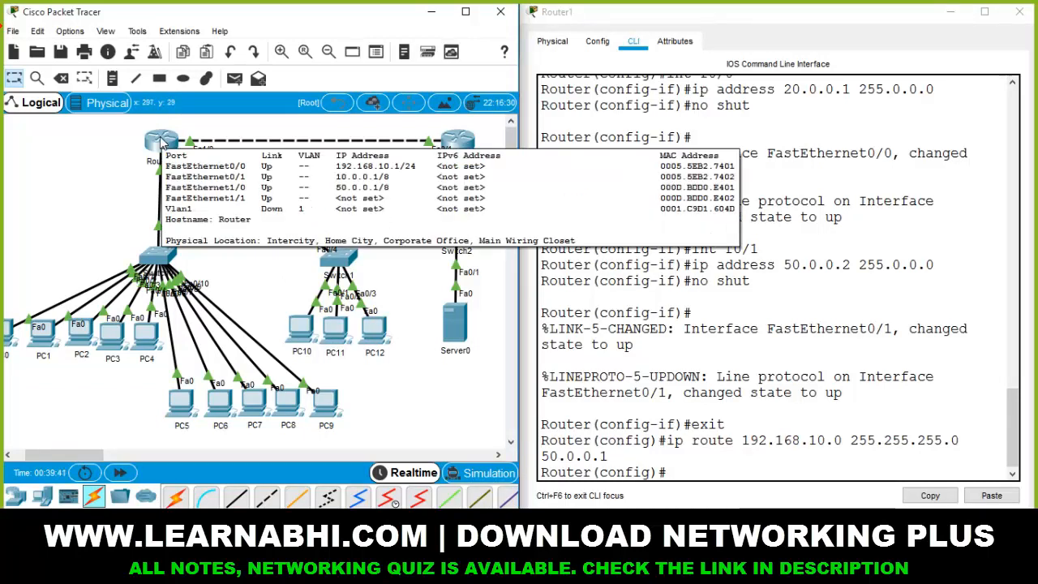
left_click(695, 475)
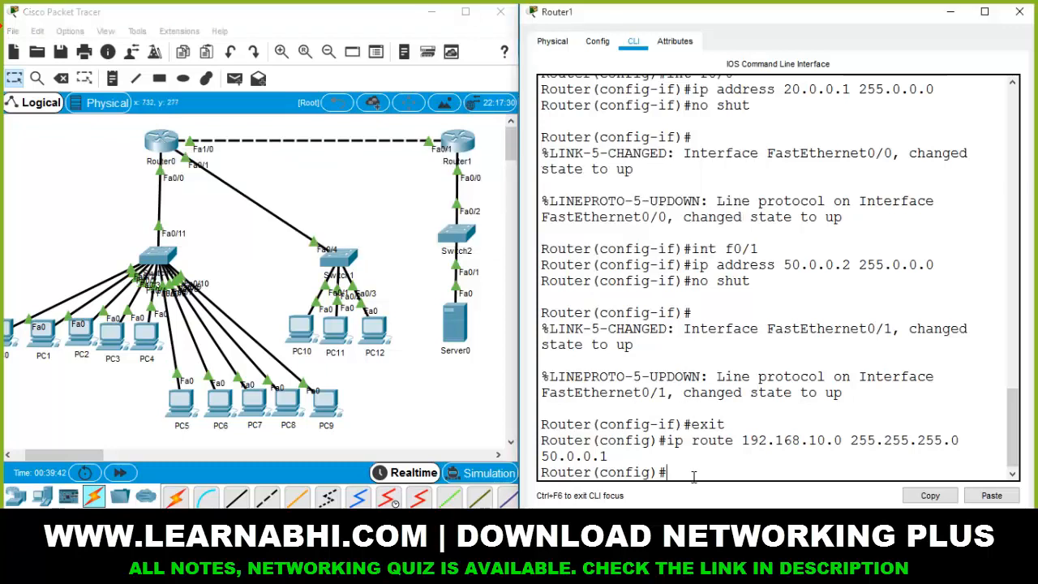
type("p route 10.")
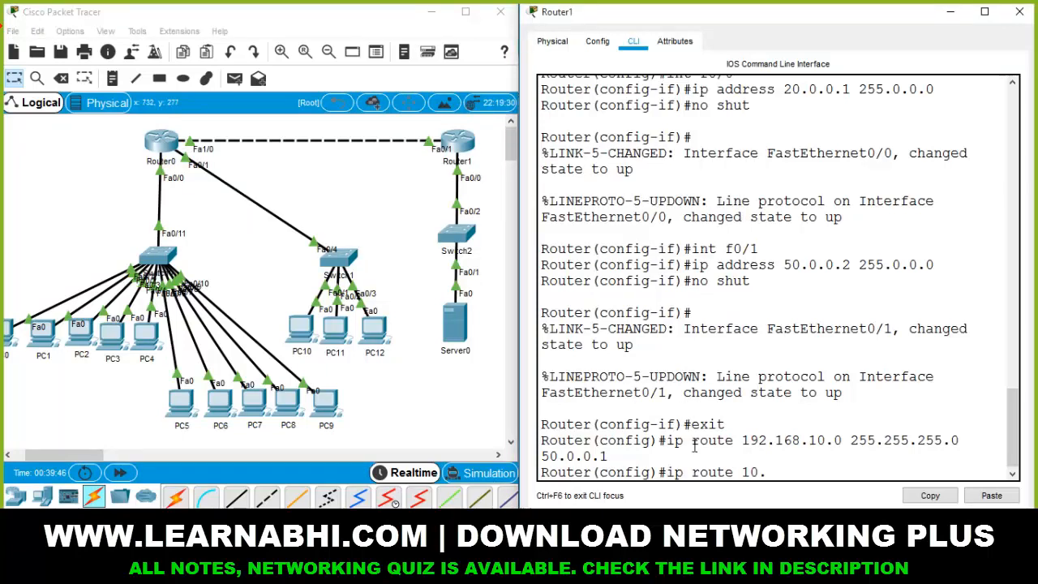
type("0.0.0 255.0.0.0")
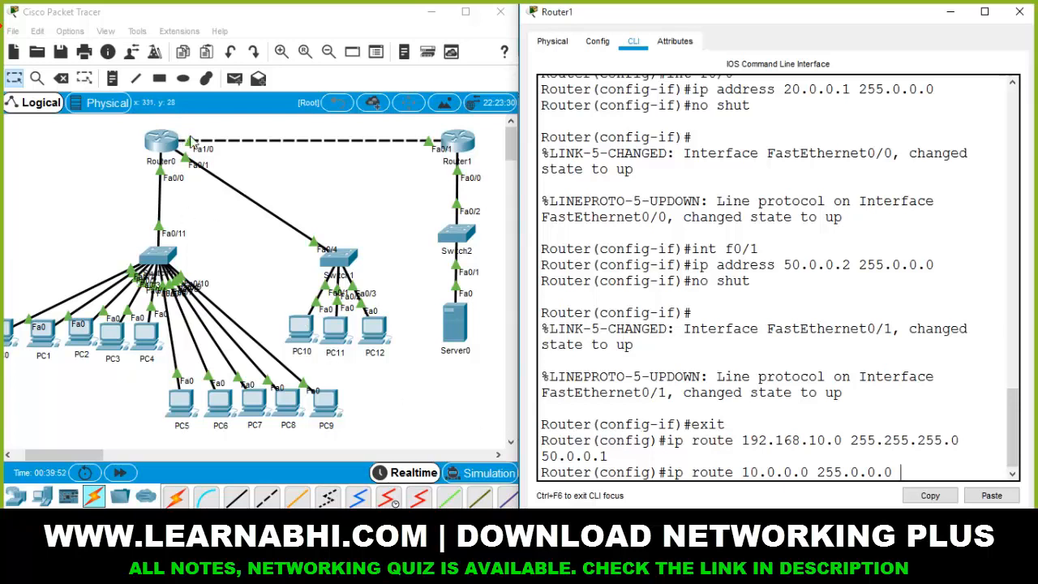
type(" 50.0.0.1")
key("Return")
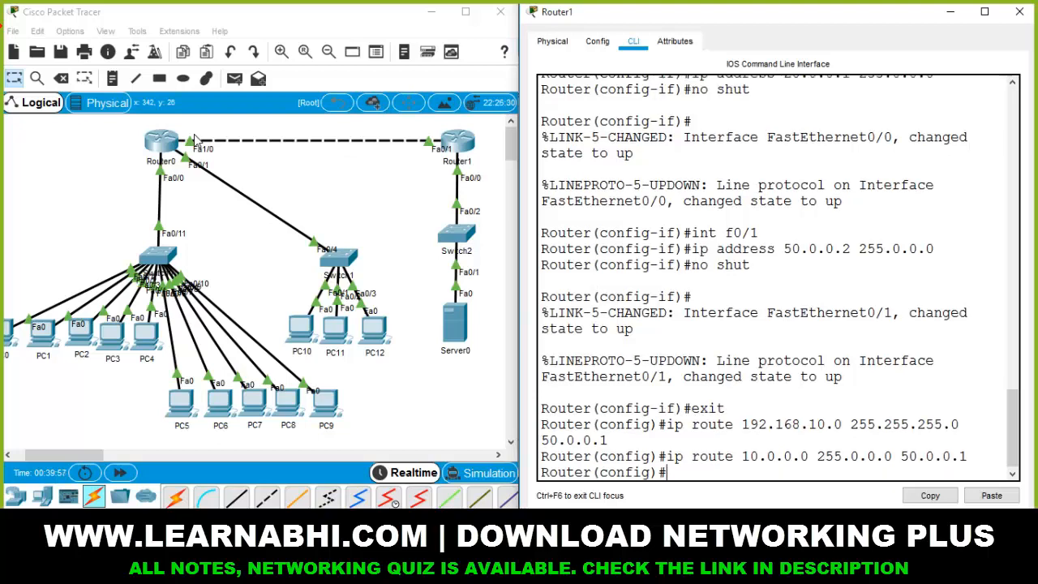
type("!")
key("ctrl+z")
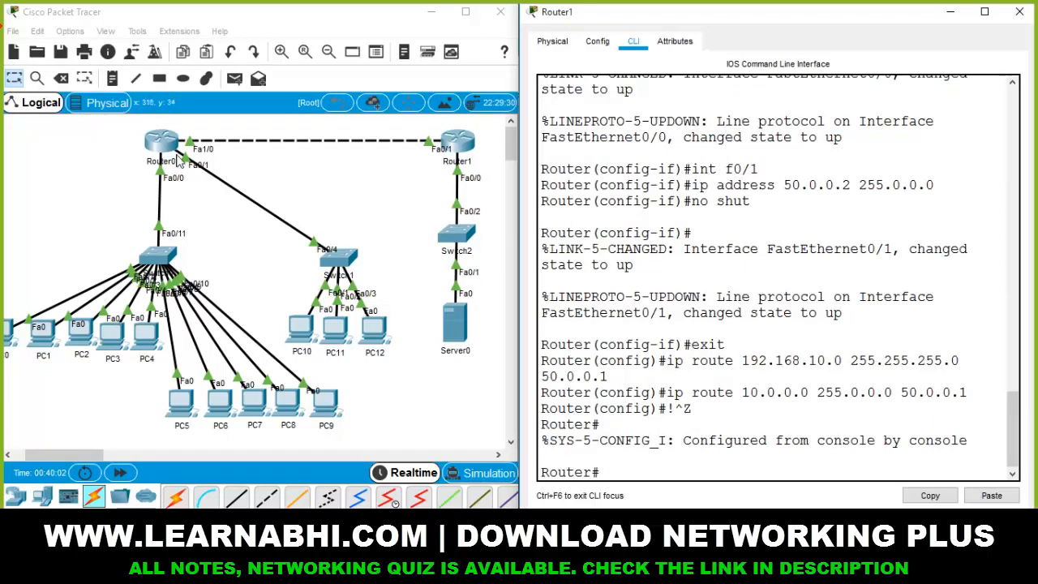
- Ping Server0 at 20.0.0.2 twice from PC10's command prompt, keeping the topology in view
left_click(296, 327)
left_click(789, 170)
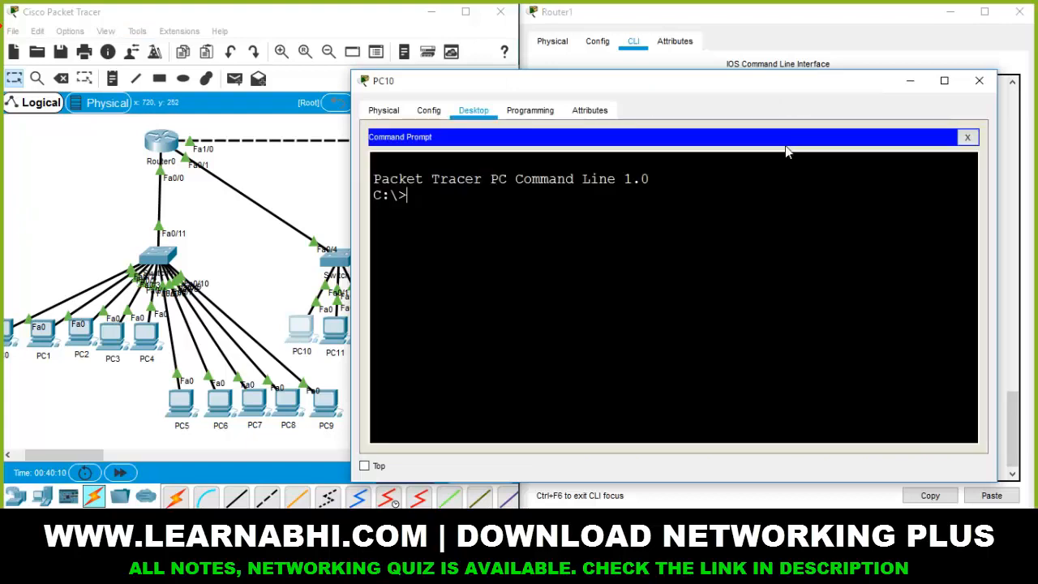
left_click_drag(660, 85, 795, 89)
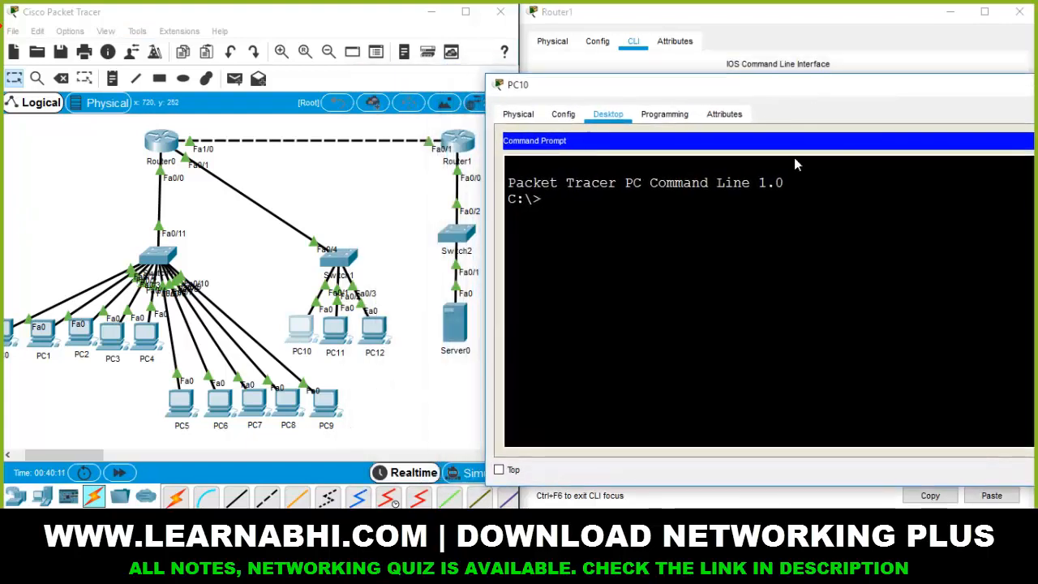
type("ping")
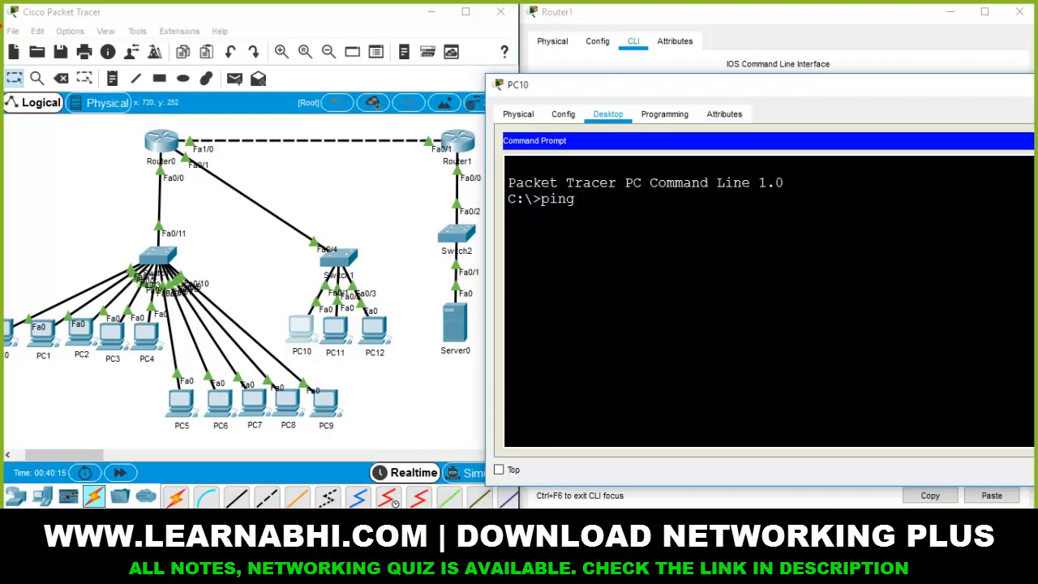
type(" 20.0.0.")
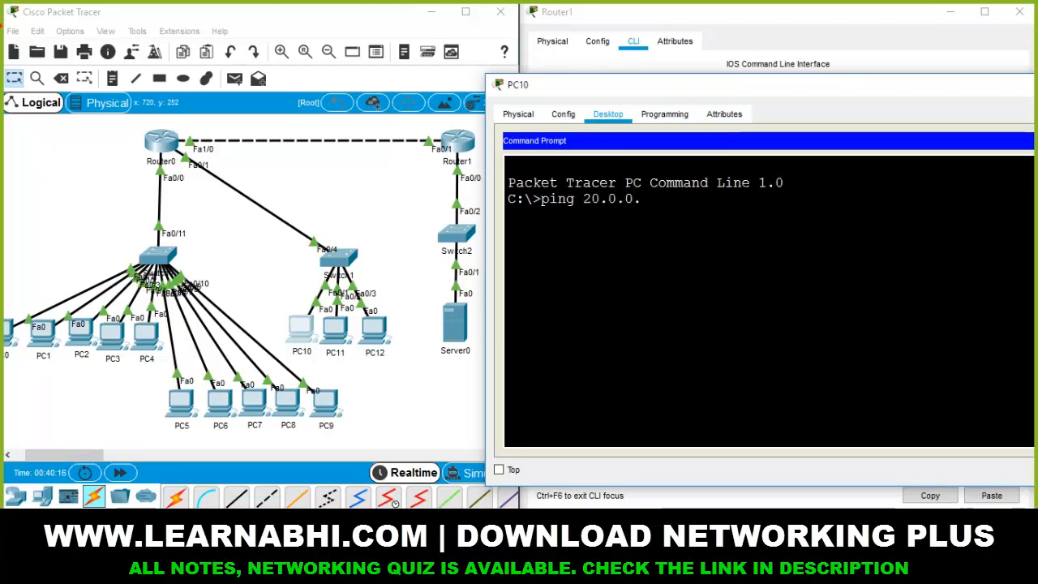
type("2")
key("Return")
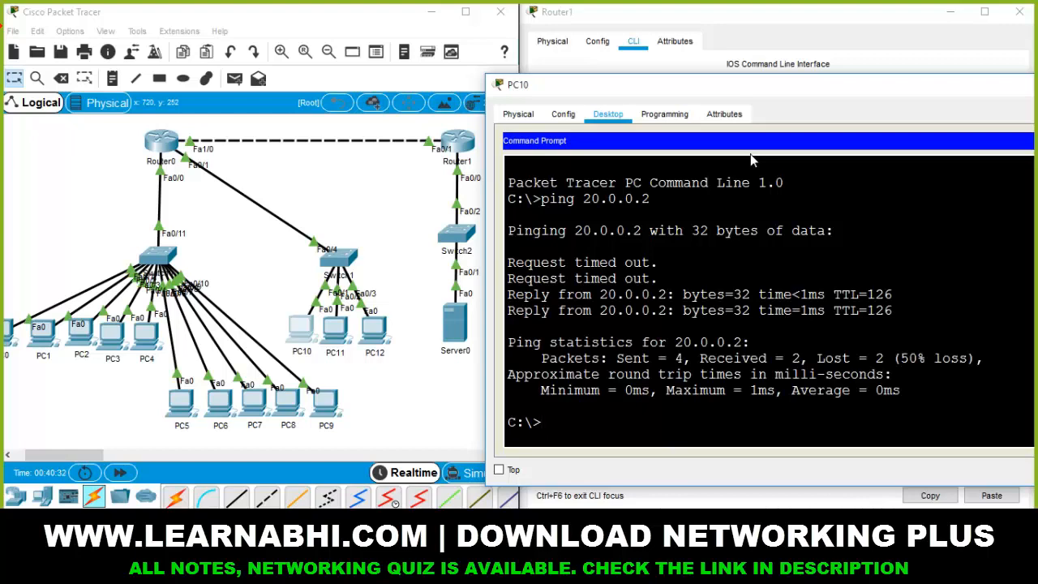
key("Up")
key("Return")
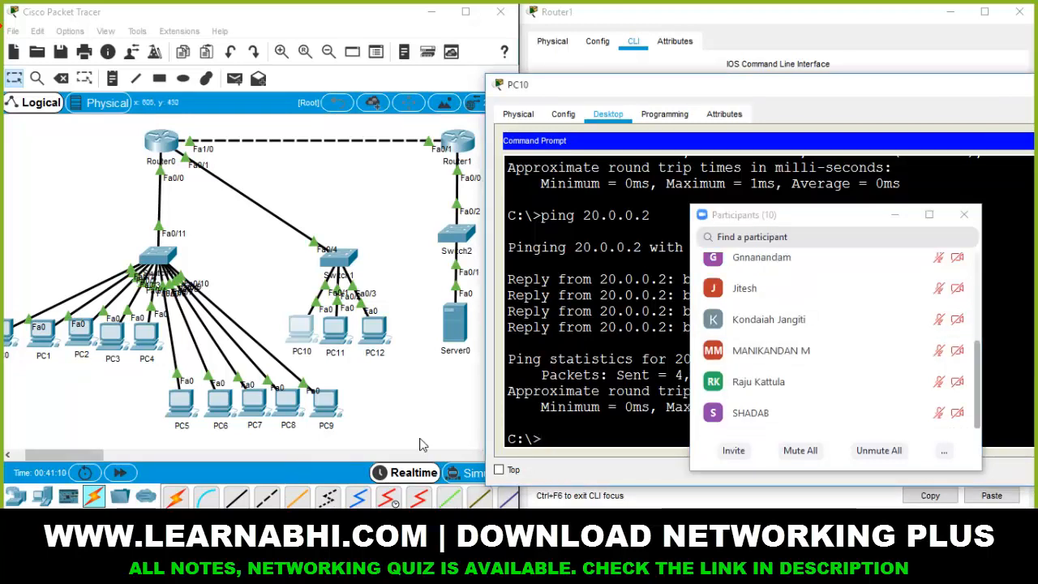
mouse_move(756, 411)
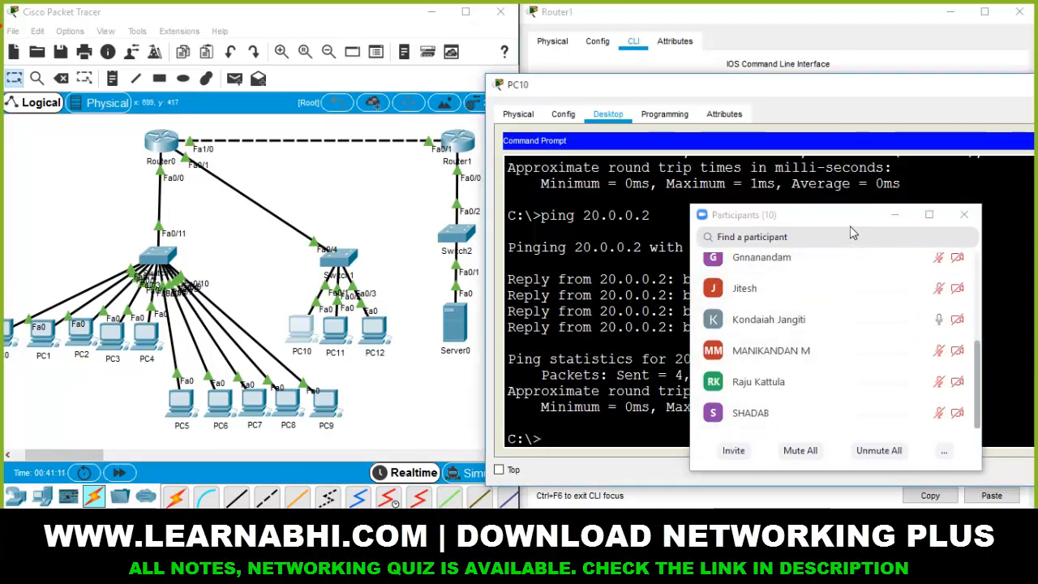
left_click_drag(876, 213, 843, 443)
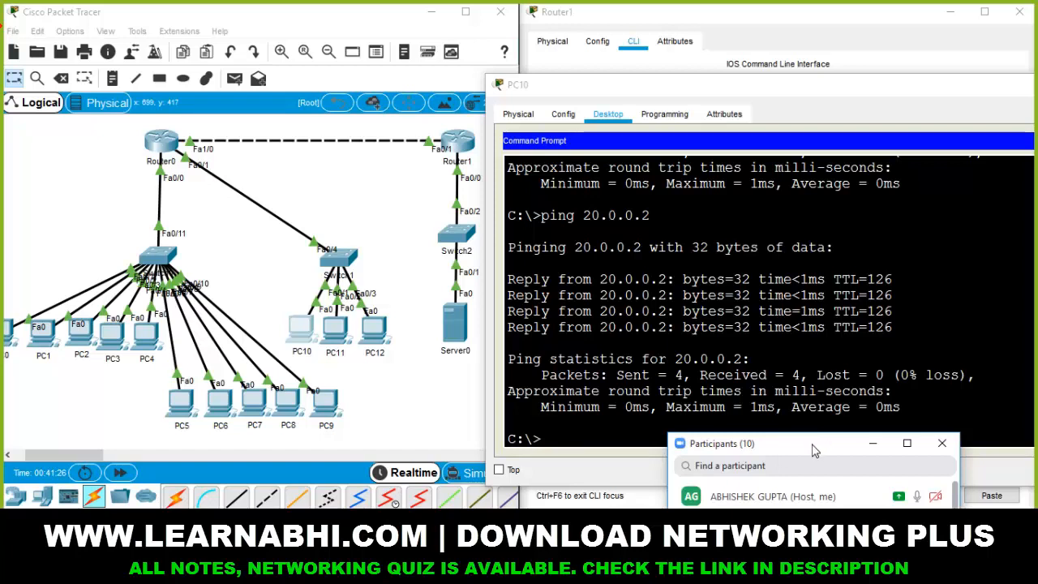
left_click_drag(815, 450, 831, 266)
scroll(837, 364, "down", 3)
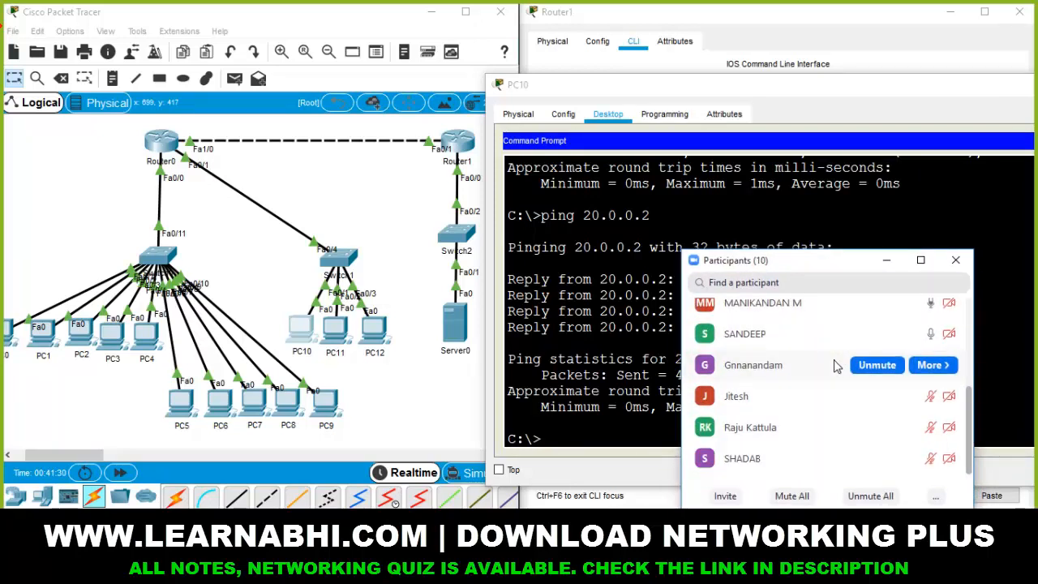
scroll(835, 366, "up", 3)
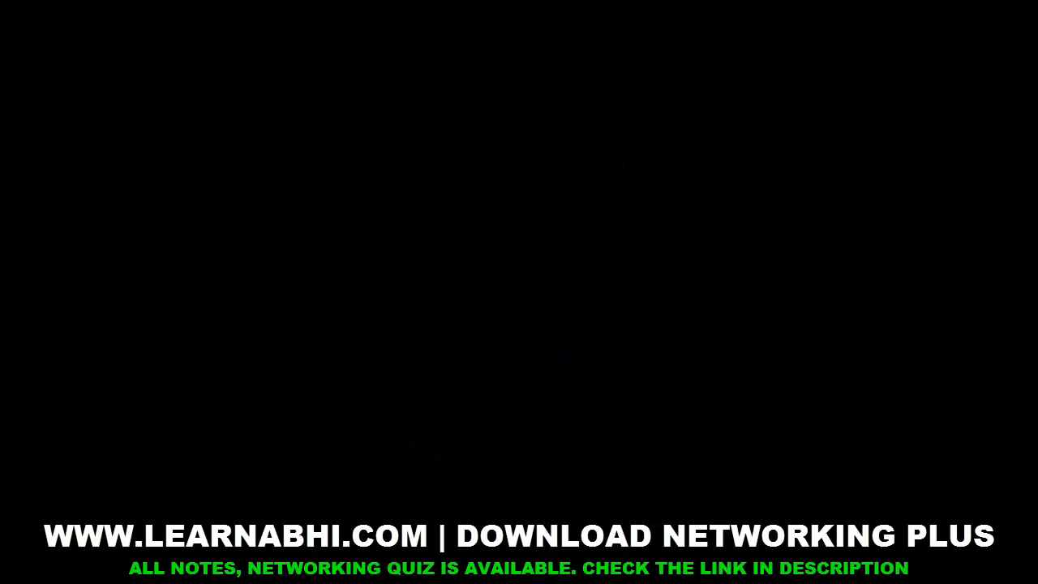